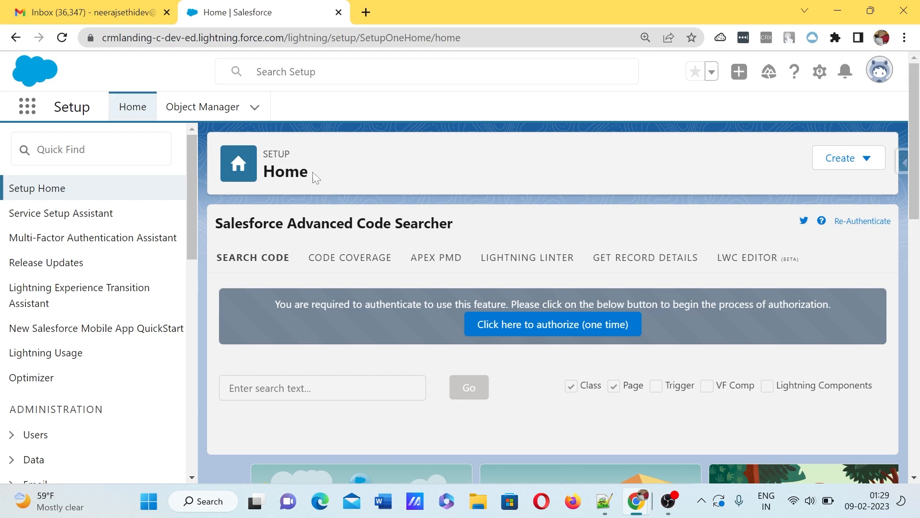
Find and open the Approval Processes page in Setup
left_click(96, 149)
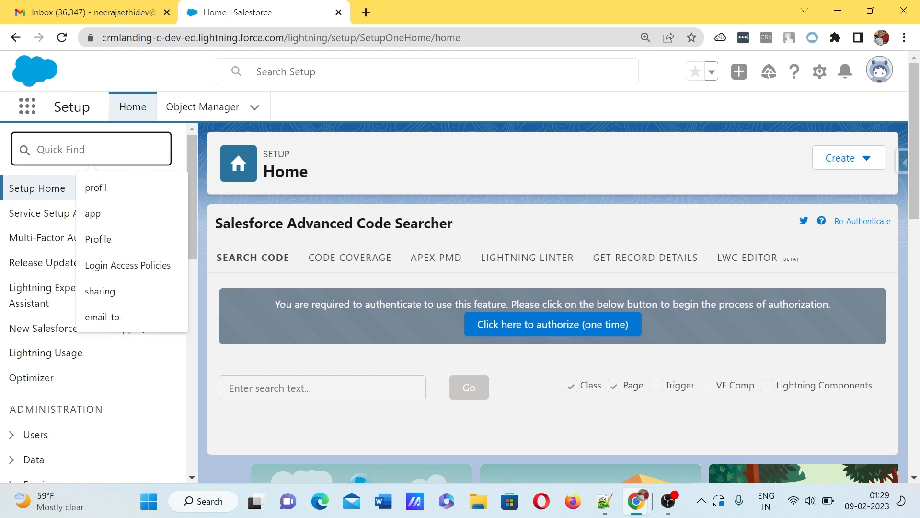
type("Appr")
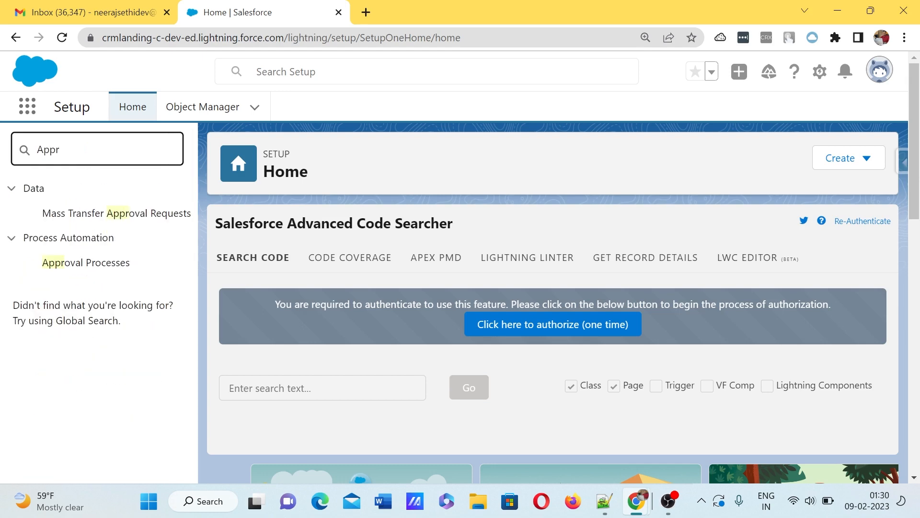
left_click(95, 268)
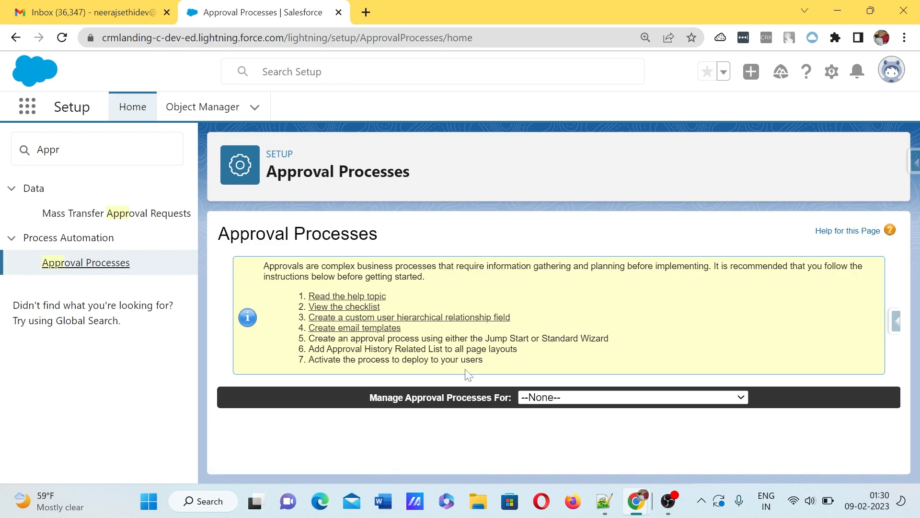
Choose Opportunity as the object whose approval processes are managed
left_click_drag(279, 293, 483, 361)
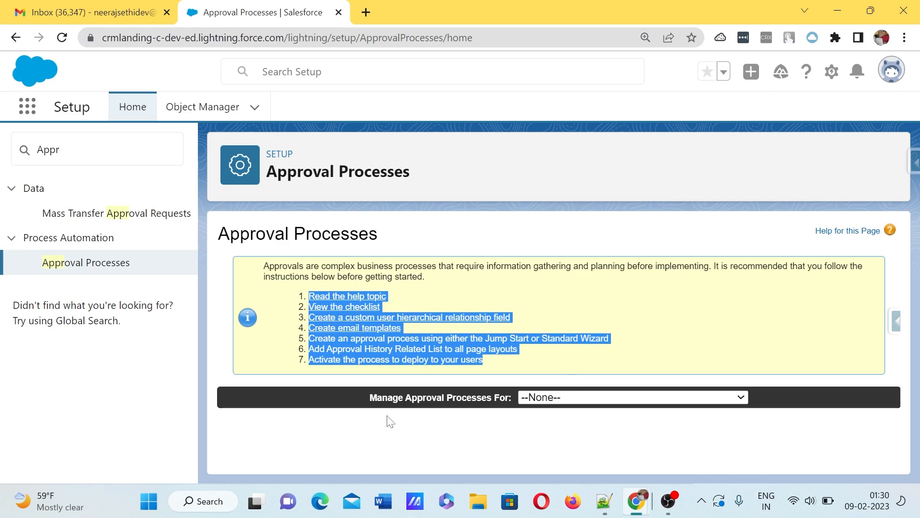
left_click(544, 405)
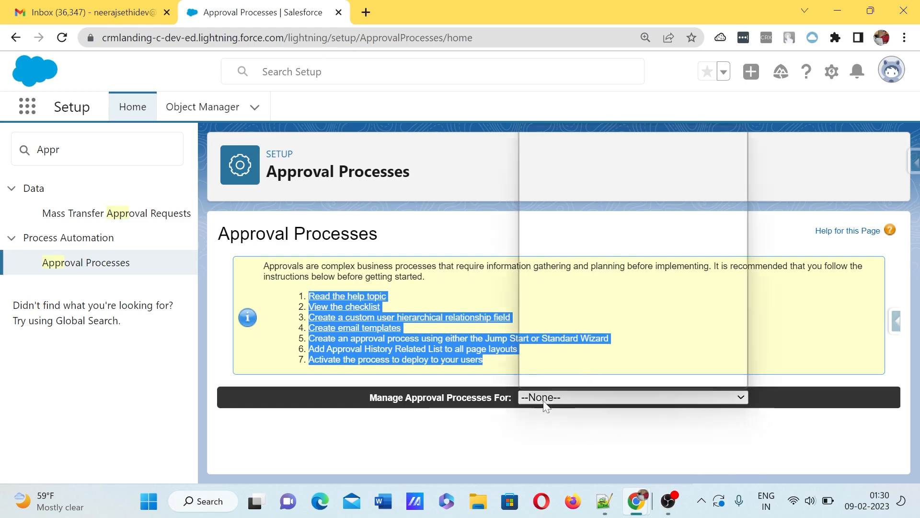
type("op")
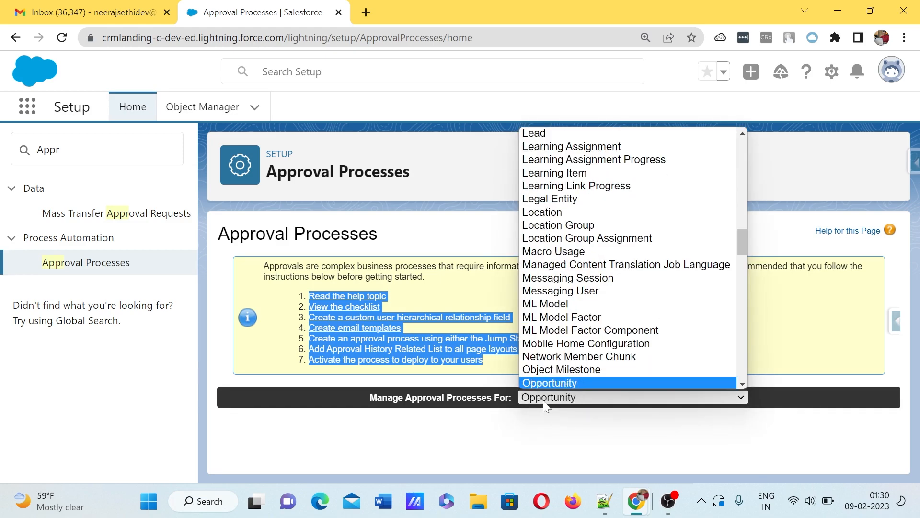
key("Return")
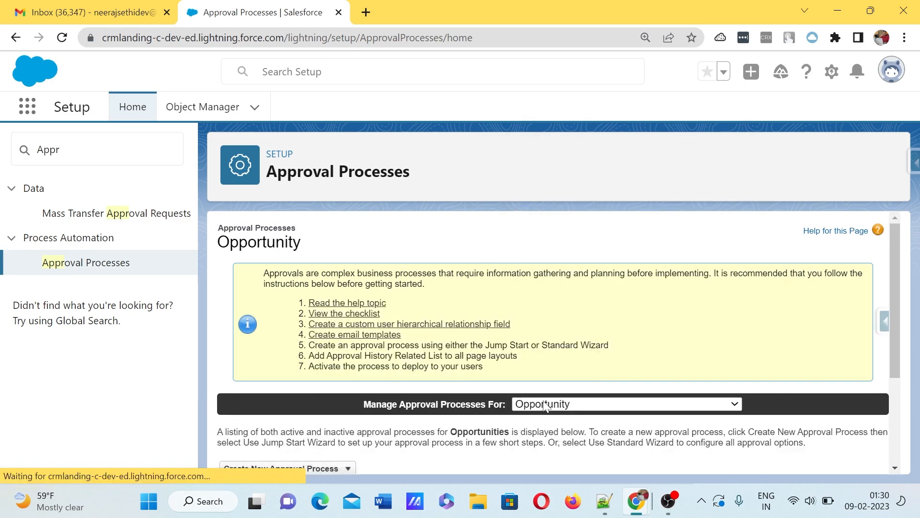
Start a new Opportunity approval process using the Standard Setup Wizard
scroll(557, 331, "down", 1)
scroll(568, 316, "down", 2)
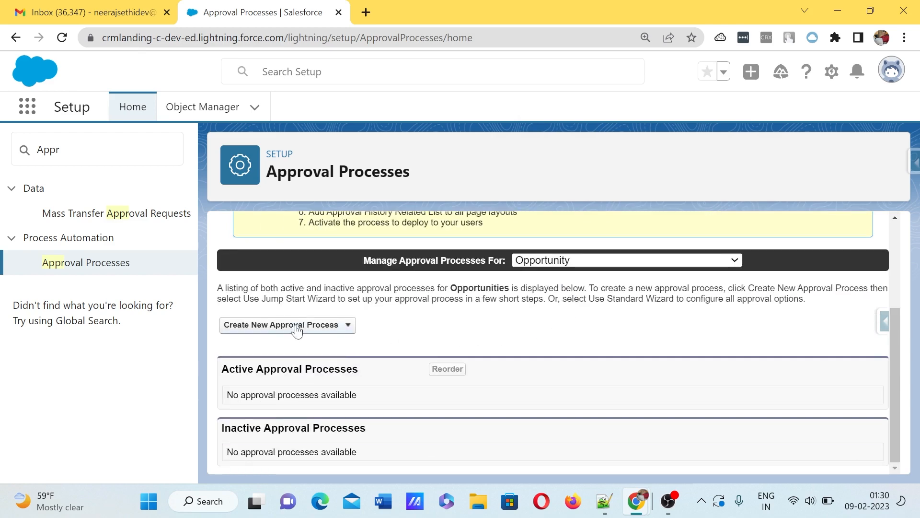
left_click(278, 330)
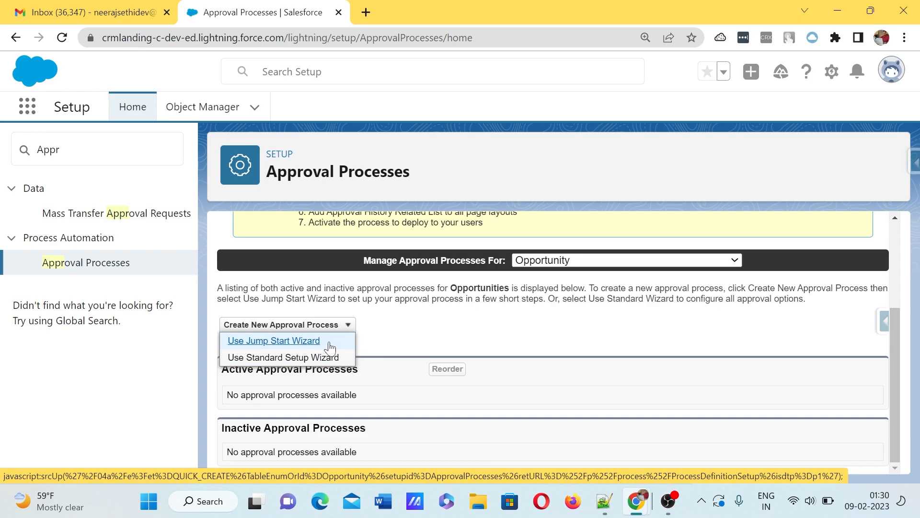
left_click(278, 357)
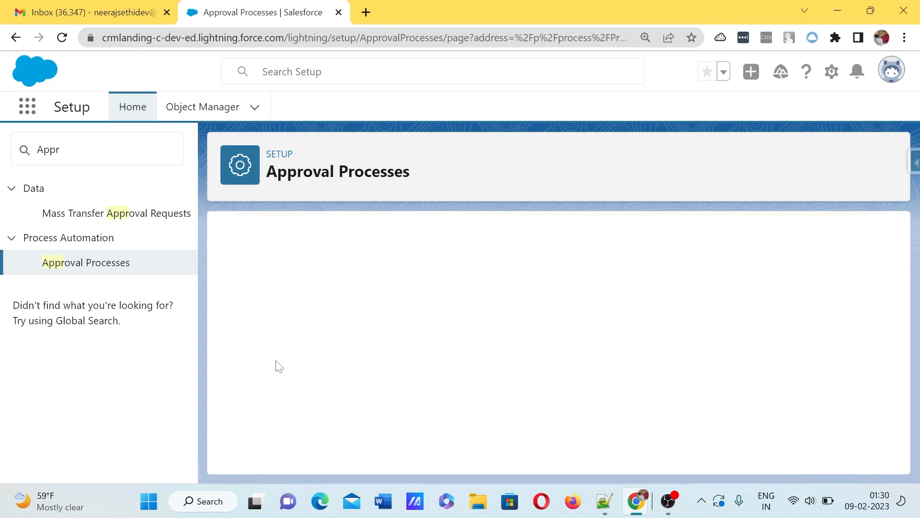
Name the approval process "Opportunity Approval" and accept the automatically filled unique name
scroll(381, 355, "down", 1)
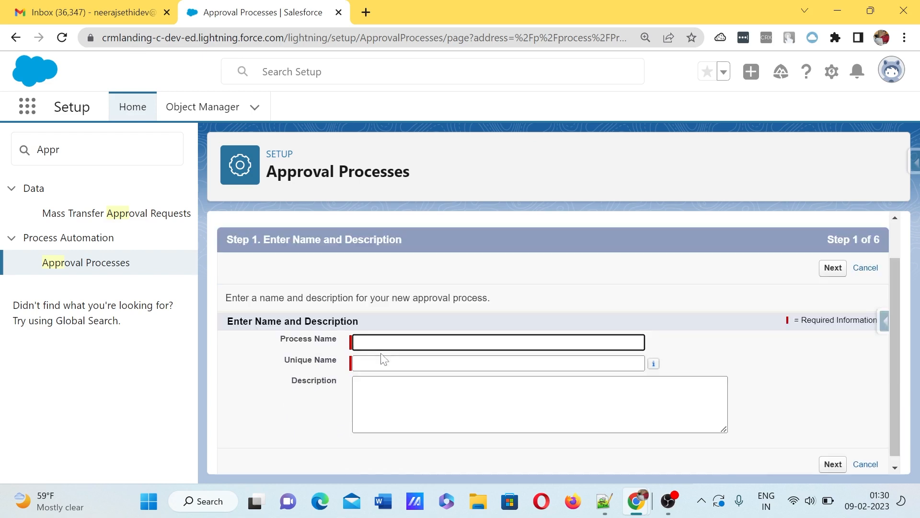
type("Opportunity Approval")
key("Tab")
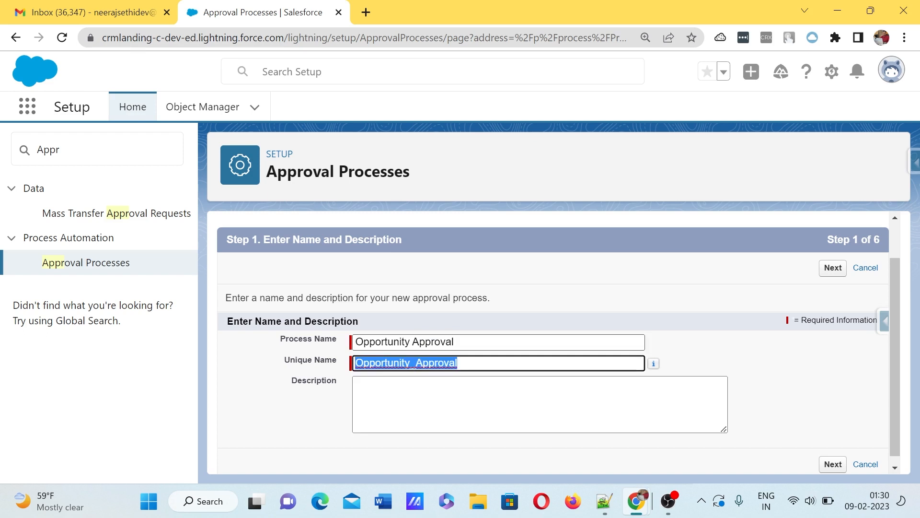
Enter the description "If amount is greater then 100 Rs then submit for approval" and continue to the entry criteria
key("Tab")
type("If")
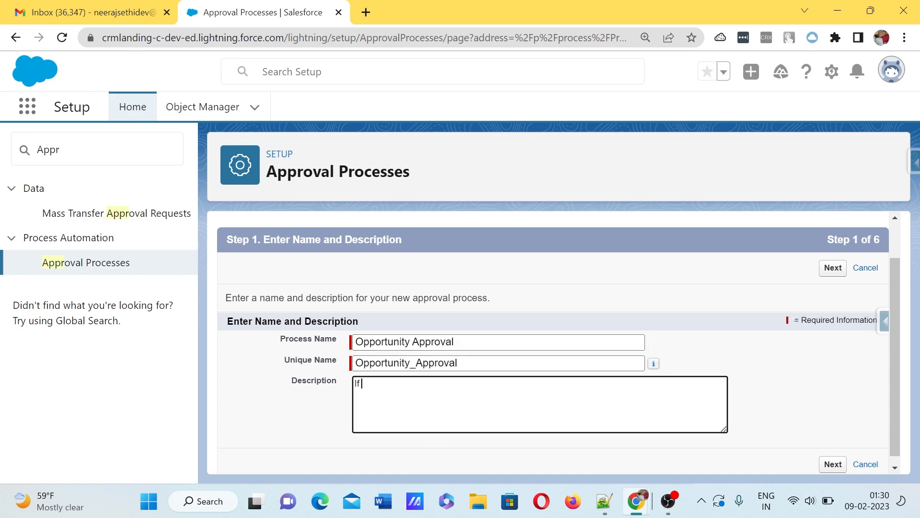
type(" amount is greath")
key("BackSpace")
type("er ")
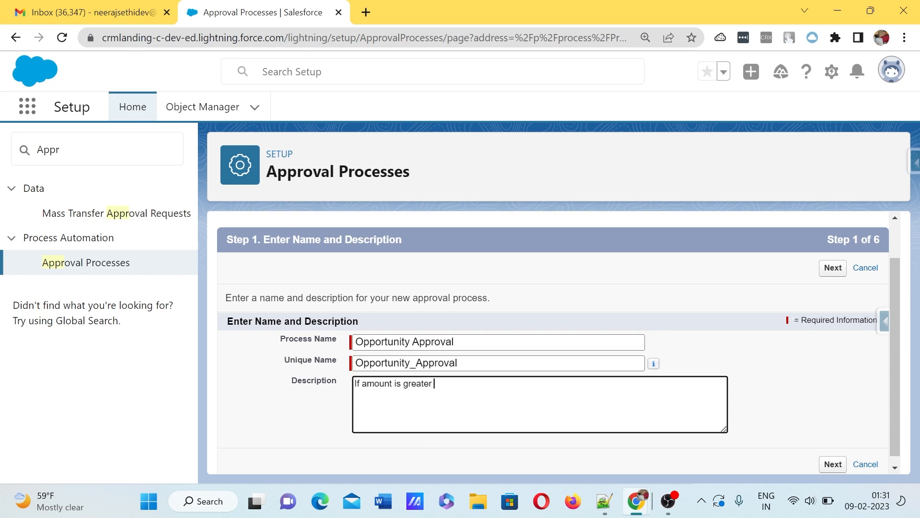
type("then 1-- ")
type("00 rs")
type(" then subm")
type("it for approval")
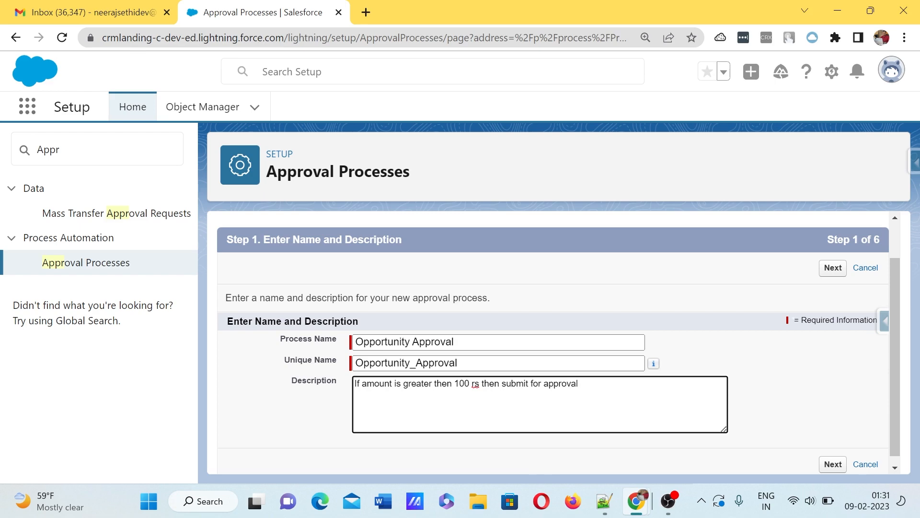
right_click(475, 385)
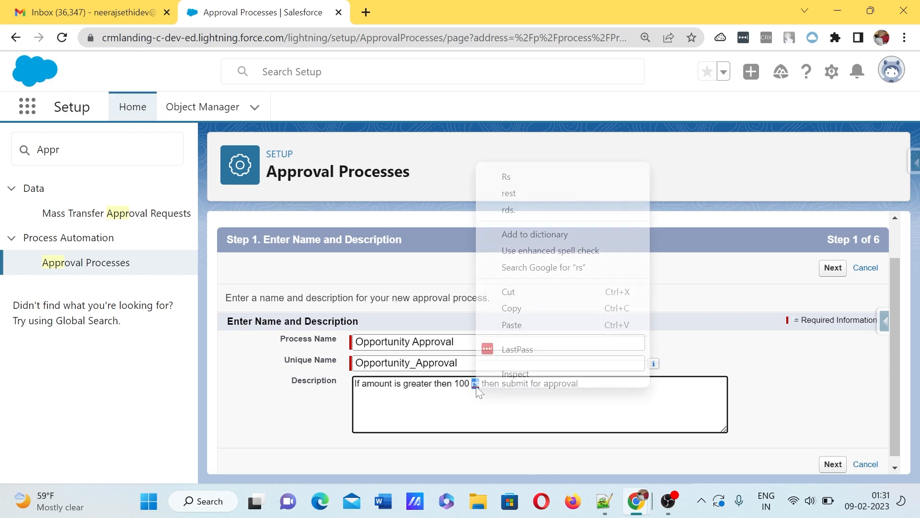
left_click(526, 178)
left_click(834, 269)
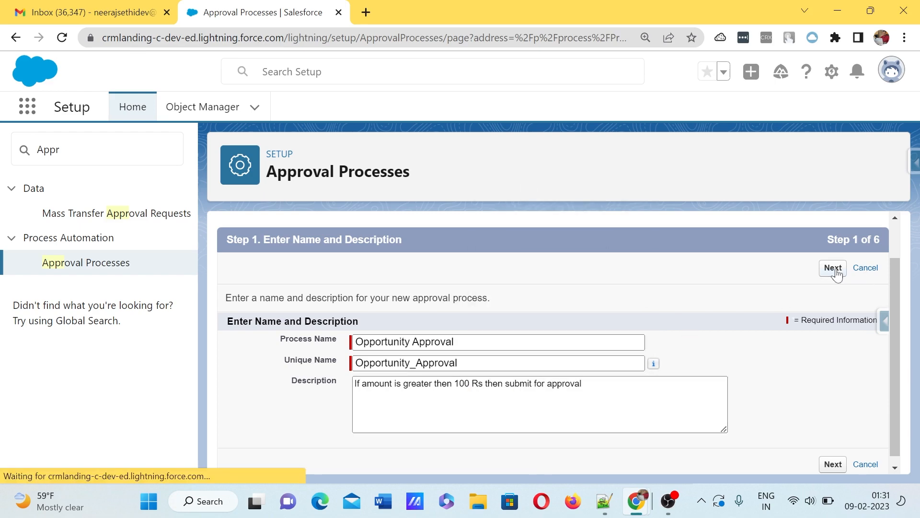
Set the entry criteria to Opportunity: Amount greater than 100 and continue to the approver settings
scroll(631, 329, "down", 2)
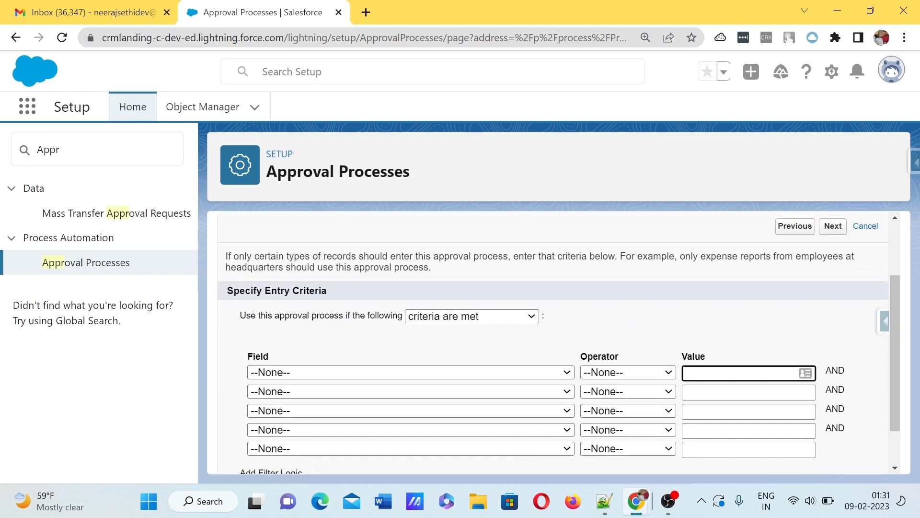
left_click(396, 372)
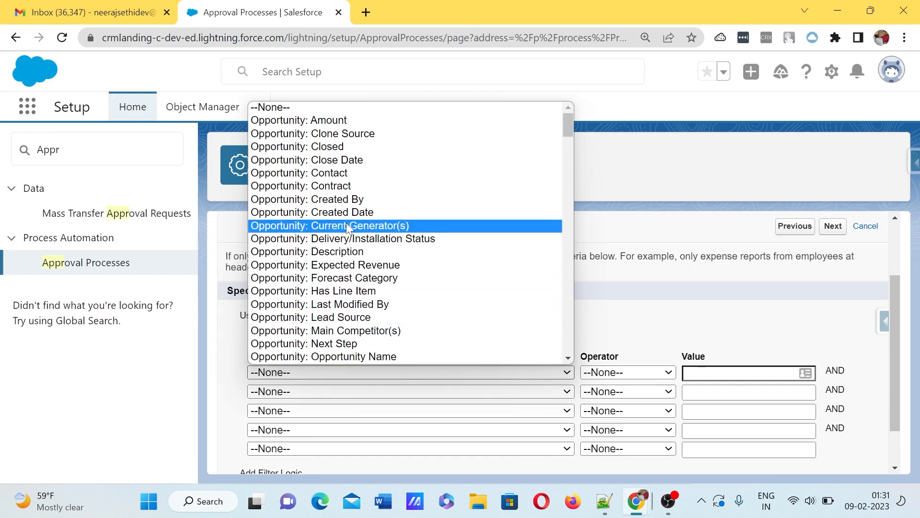
left_click(332, 120)
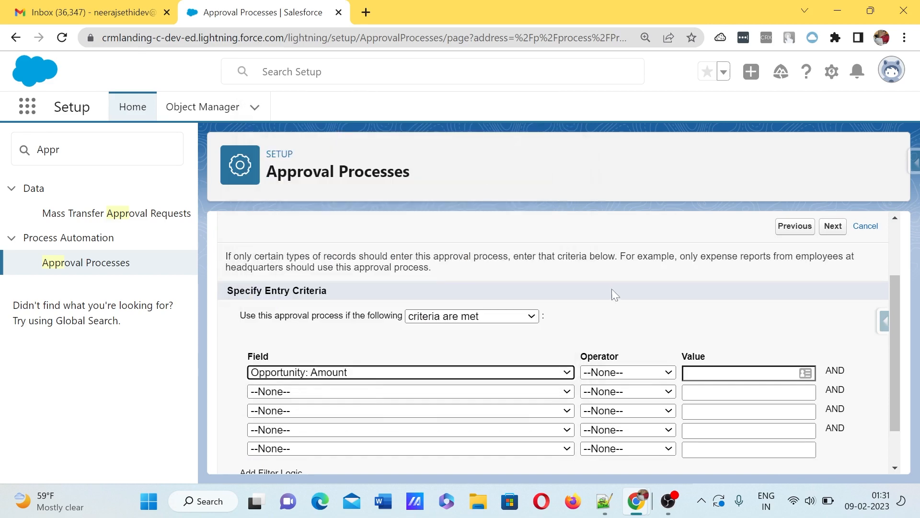
left_click(633, 368)
key("Down")
key("Down")
key("Down")
key("Down")
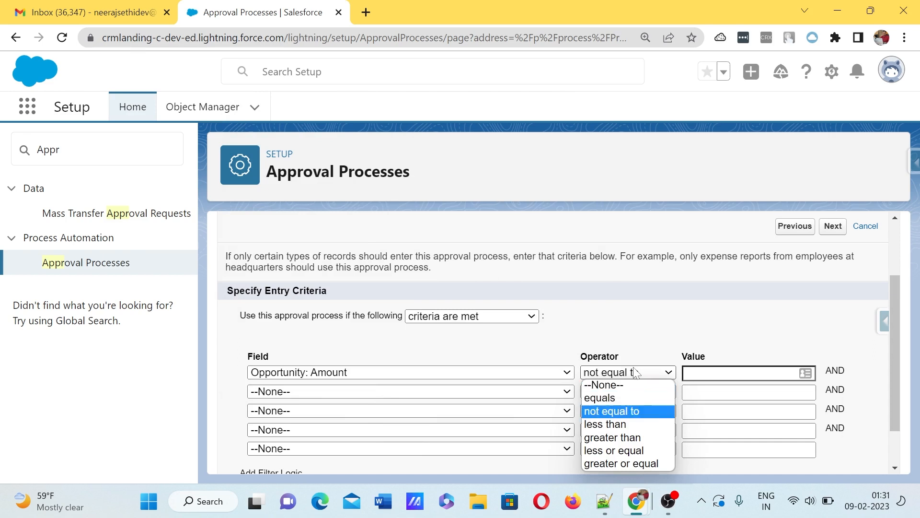
key("Return")
key("Tab")
type("100")
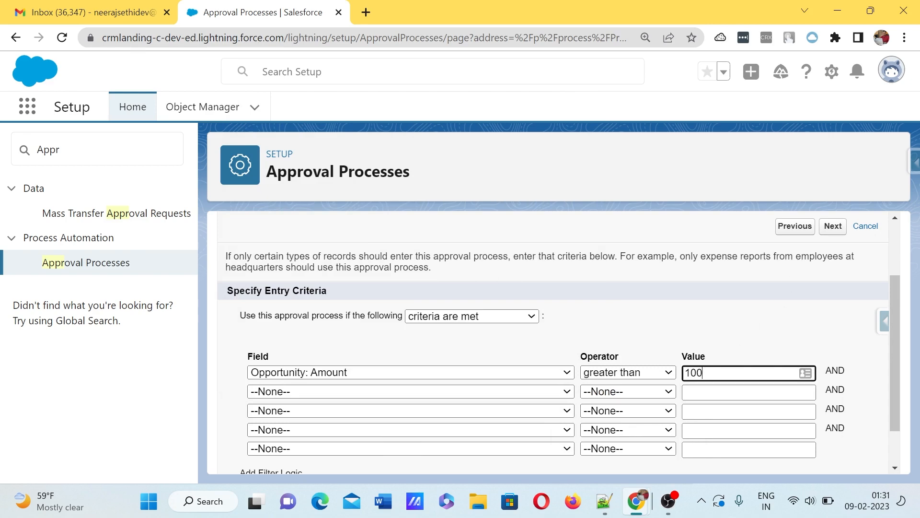
left_click(831, 230)
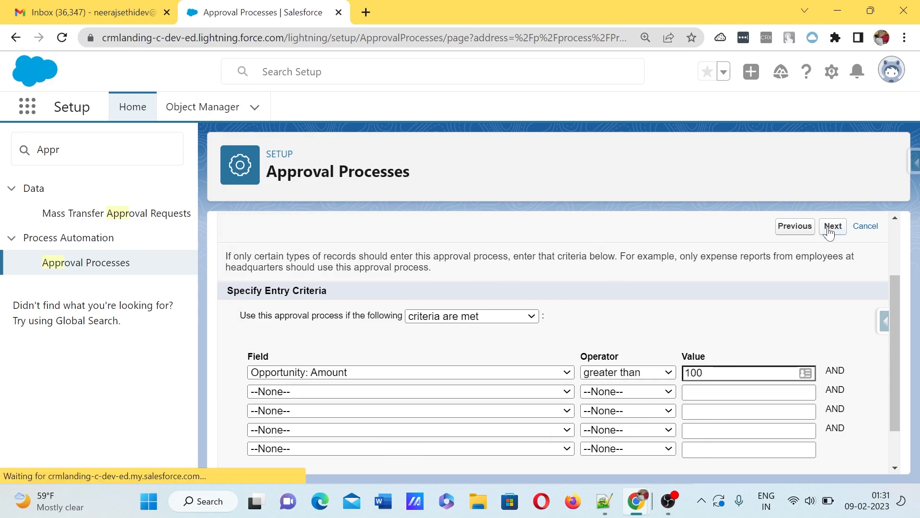
Set the next automated approver to Manager, keep administrator-only editing, and continue past the notification step without an email template
scroll(600, 262, "down", 2)
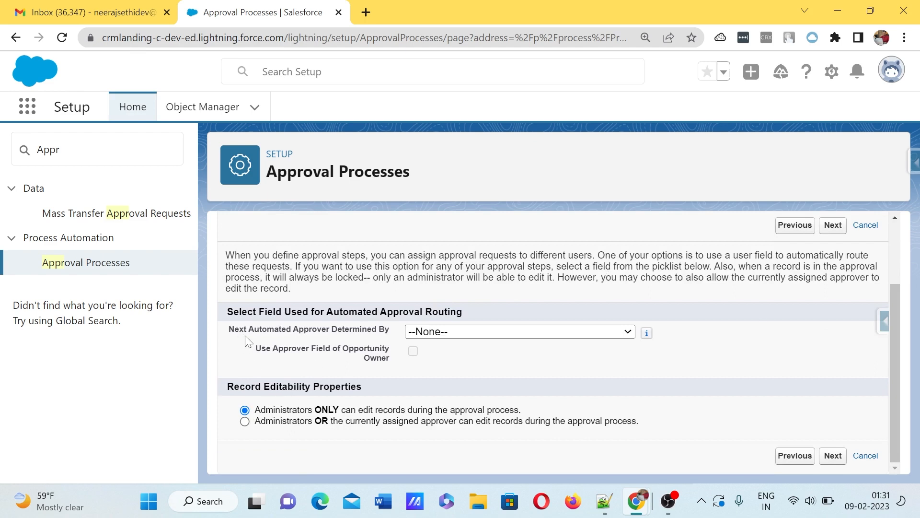
left_click(442, 333)
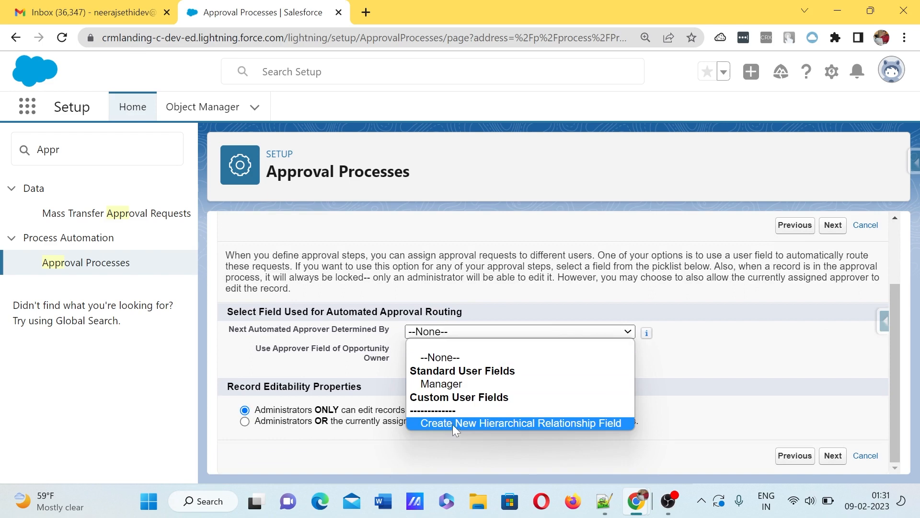
left_click(492, 384)
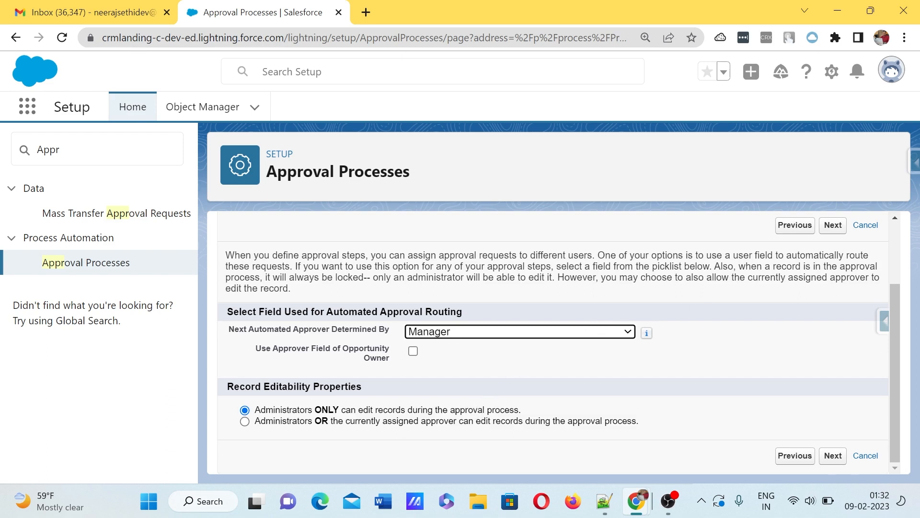
left_click(833, 225)
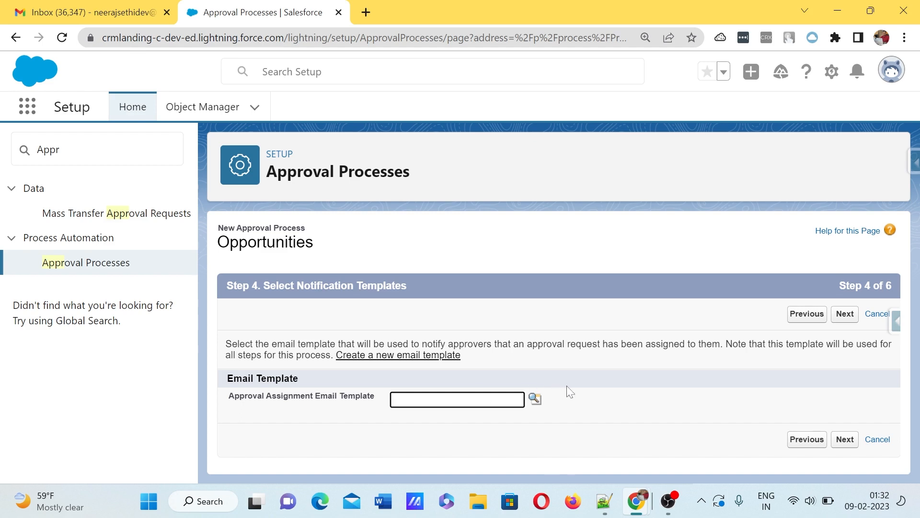
left_click(844, 314)
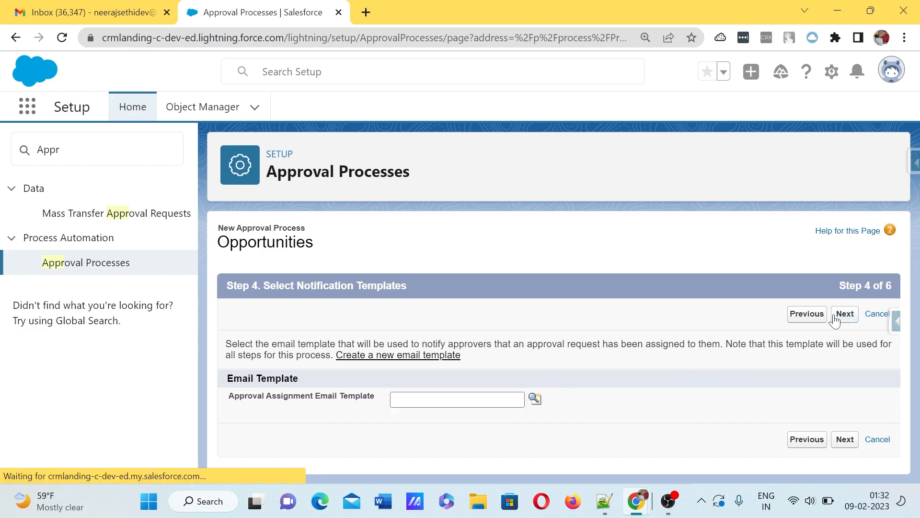
Add the Probability (%) and Quantity fields to the approval page's selected fields
scroll(835, 321, "down", 2)
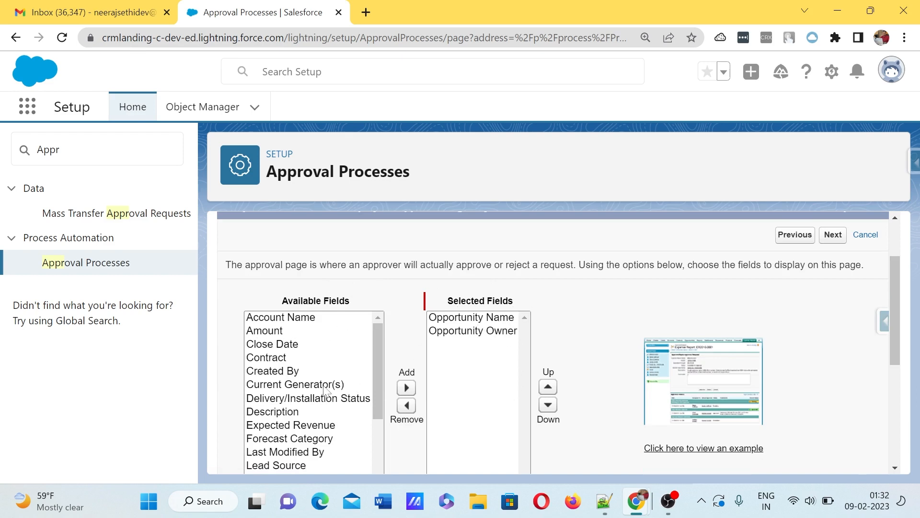
scroll(326, 391, "down", 3)
scroll(316, 369, "up", 1)
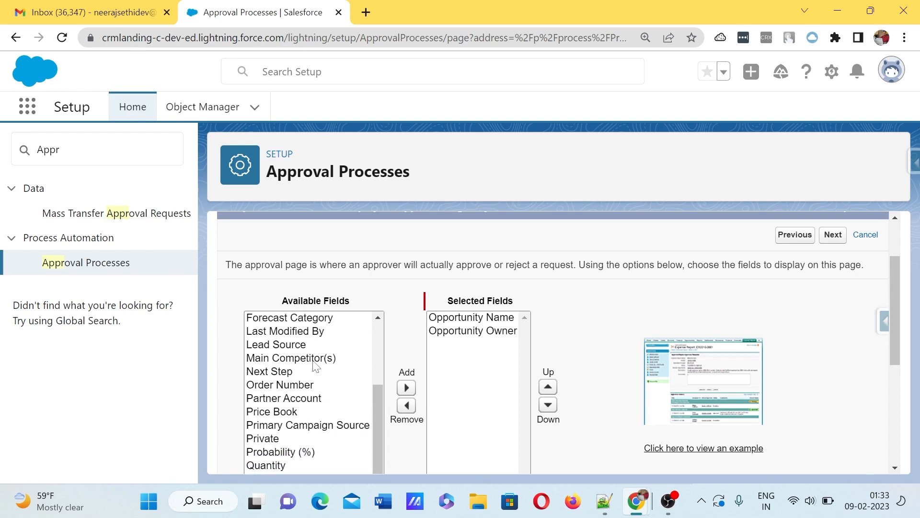
scroll(312, 406, "down", 1)
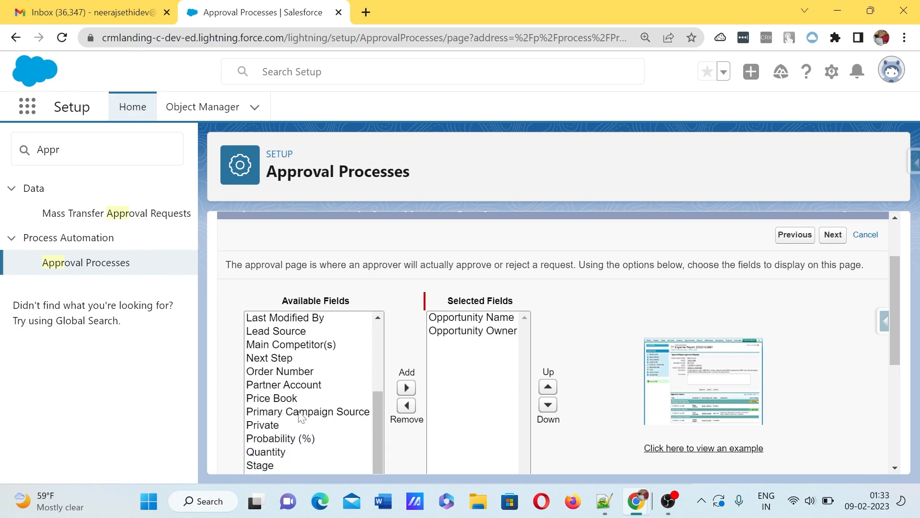
left_click(278, 452)
left_click(364, 403, "shift")
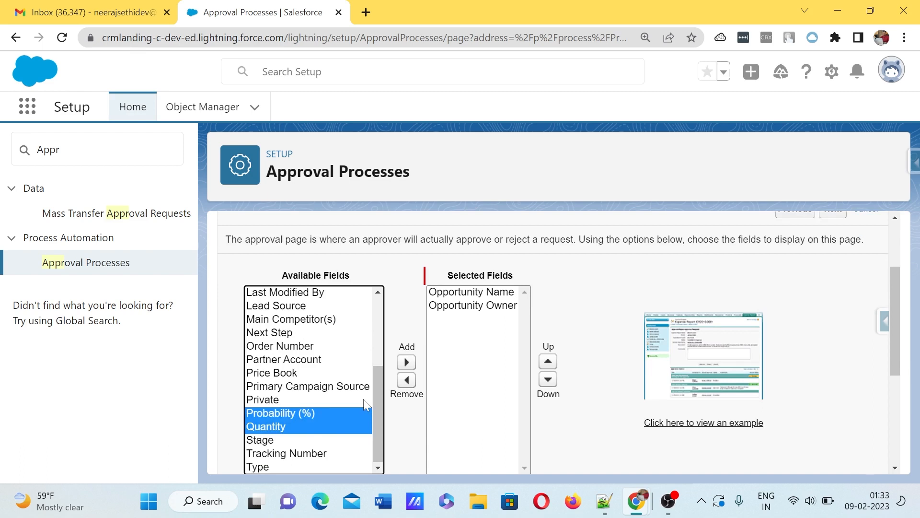
left_click(407, 362)
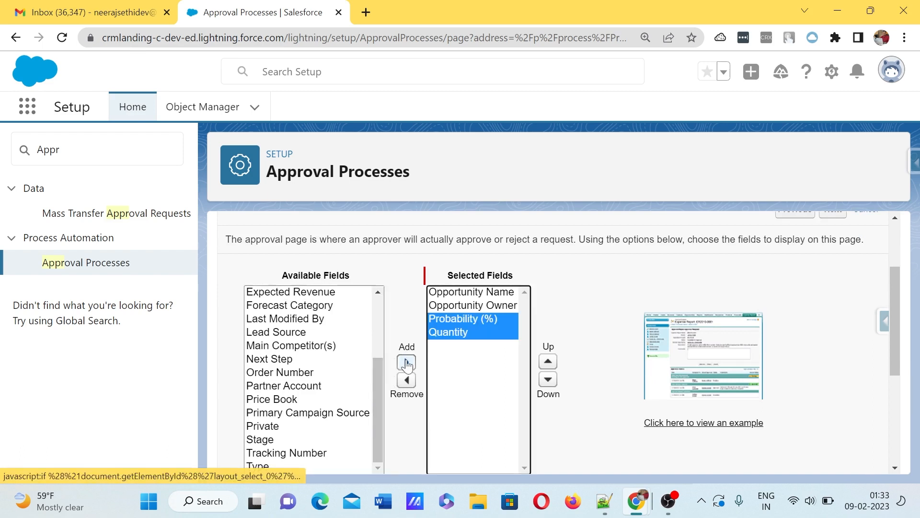
Add the Stage field to the approval page's selected fields
left_click(314, 426)
left_click(310, 438)
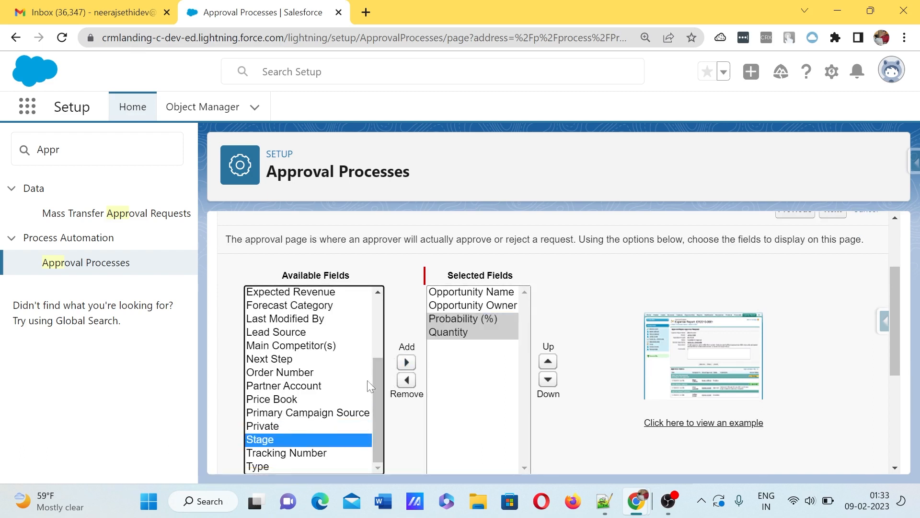
left_click(406, 362)
scroll(608, 362, "down", 4)
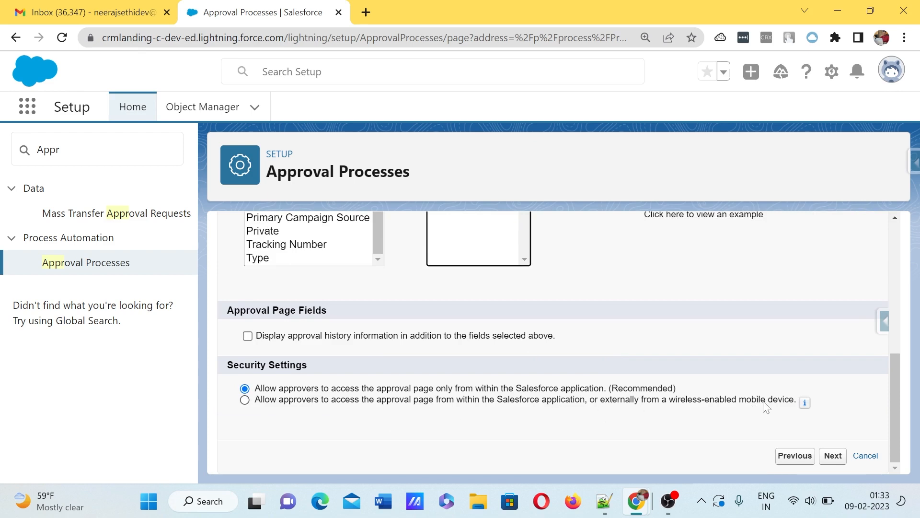
Continue with approval page access limited to the Salesforce application, keep Opportunity Owner as the allowed submitter, and save the approval process
left_click(834, 461)
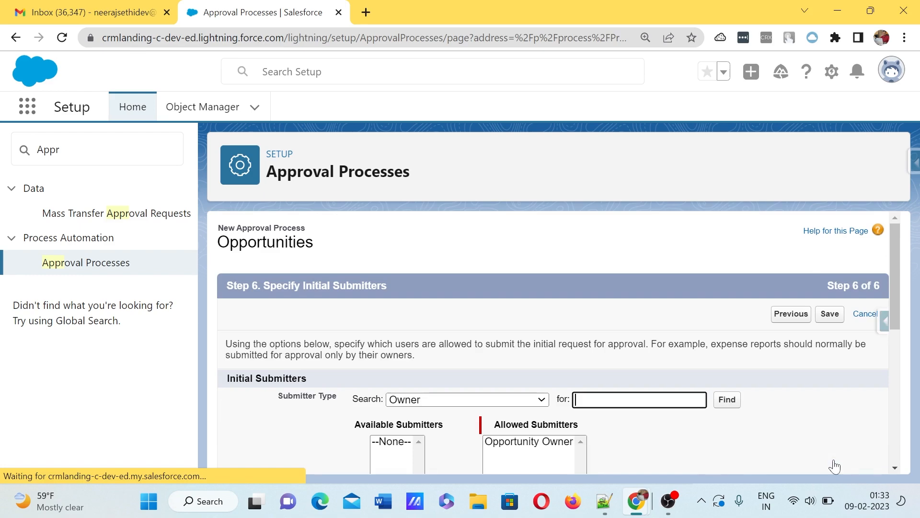
scroll(539, 357, "down", 2)
scroll(540, 357, "up", 1)
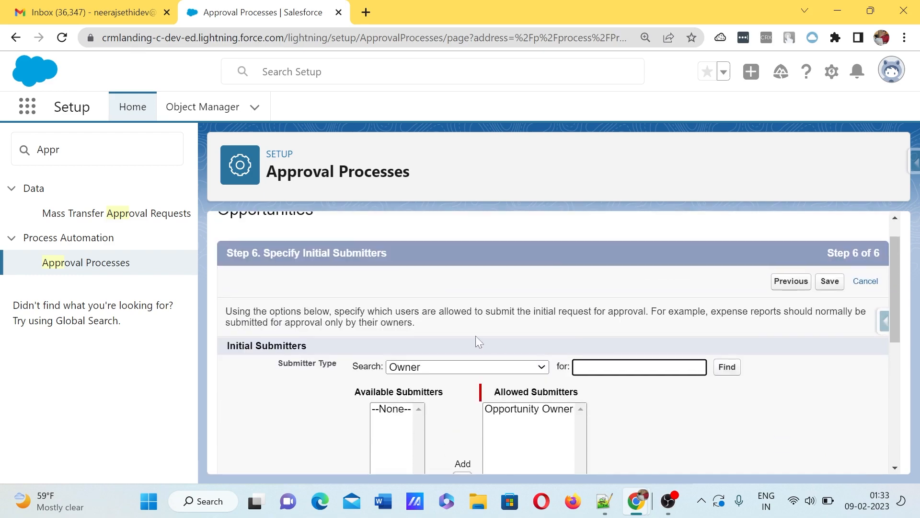
scroll(418, 289, "down", 1)
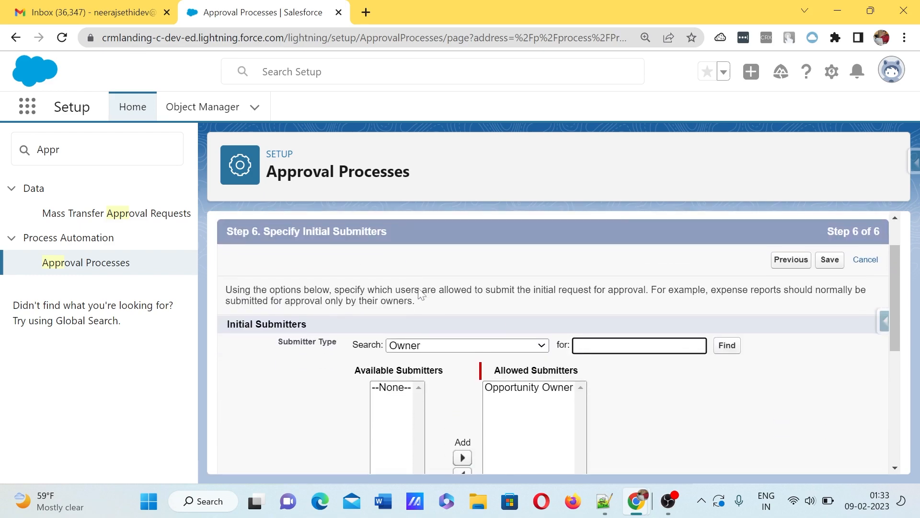
scroll(421, 293, "down", 1)
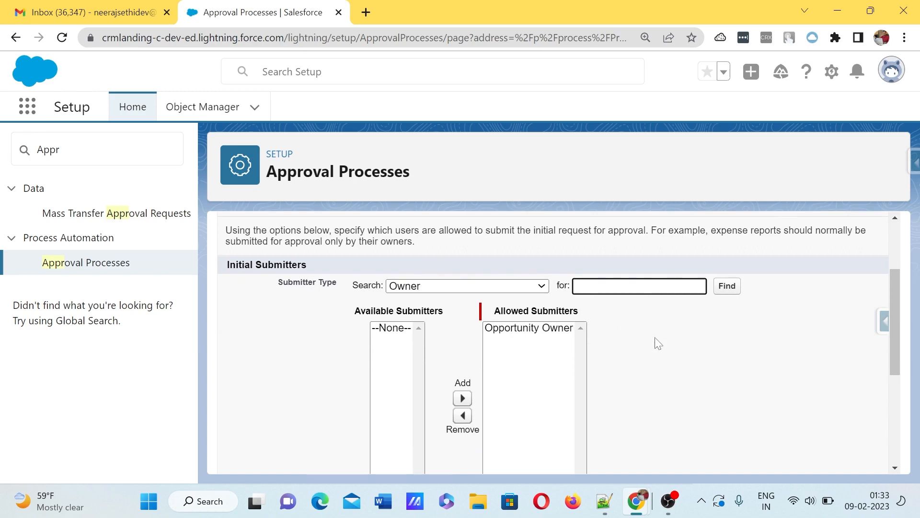
scroll(654, 337, "up", 2)
left_click(828, 319)
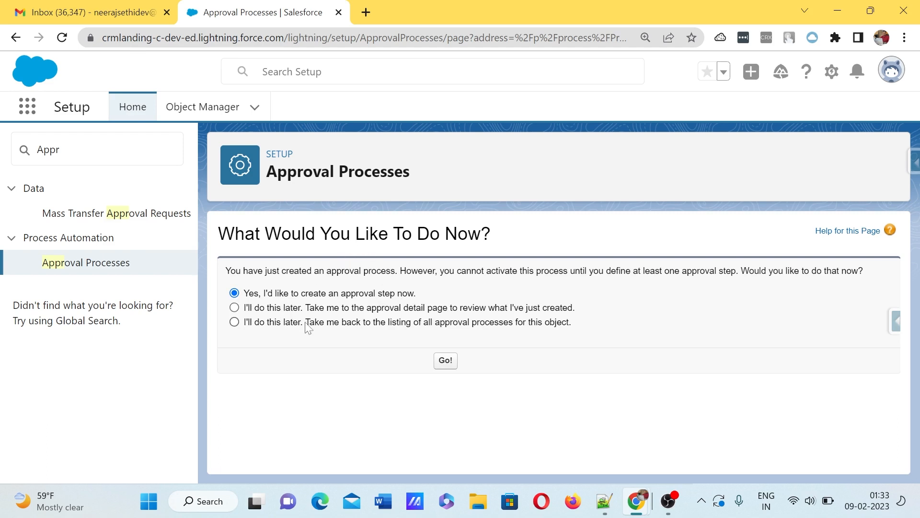
Choose to create an approval step now, name it Manager, and continue to the step criteria
left_click(447, 364)
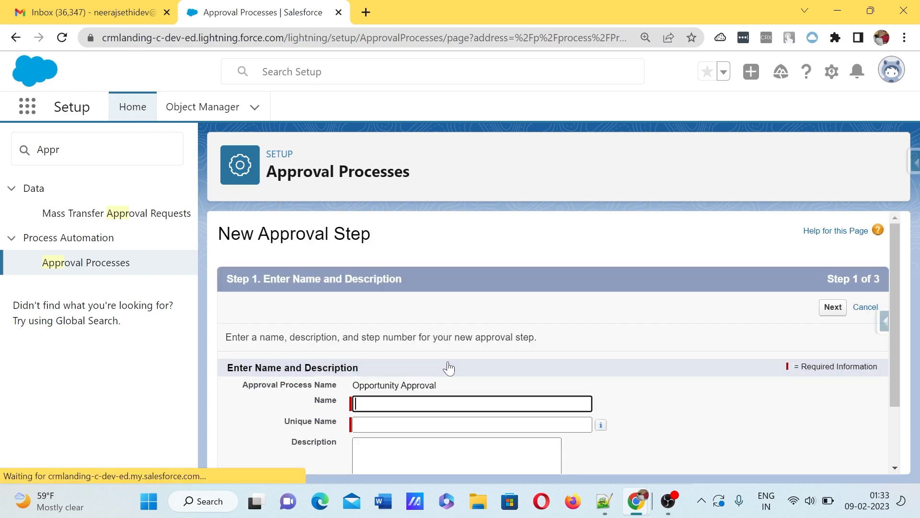
scroll(449, 368, "down", 1)
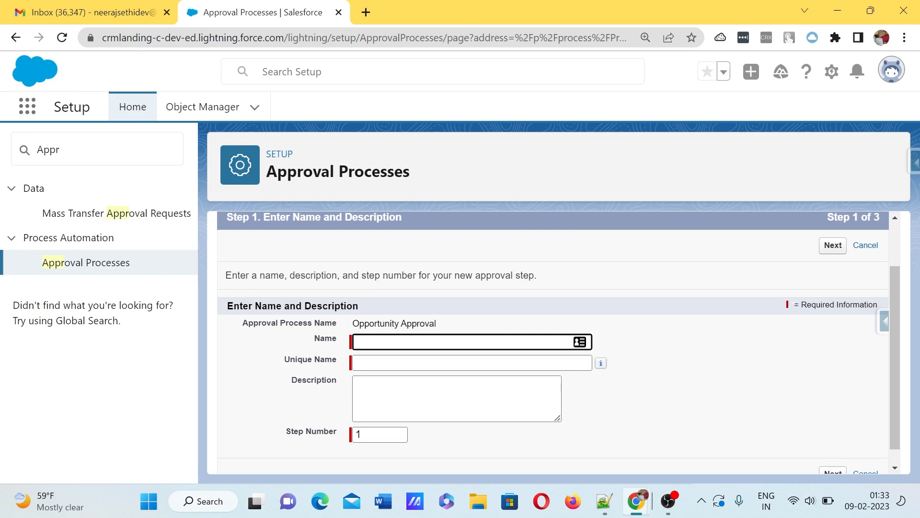
type("Manager")
key("Tab")
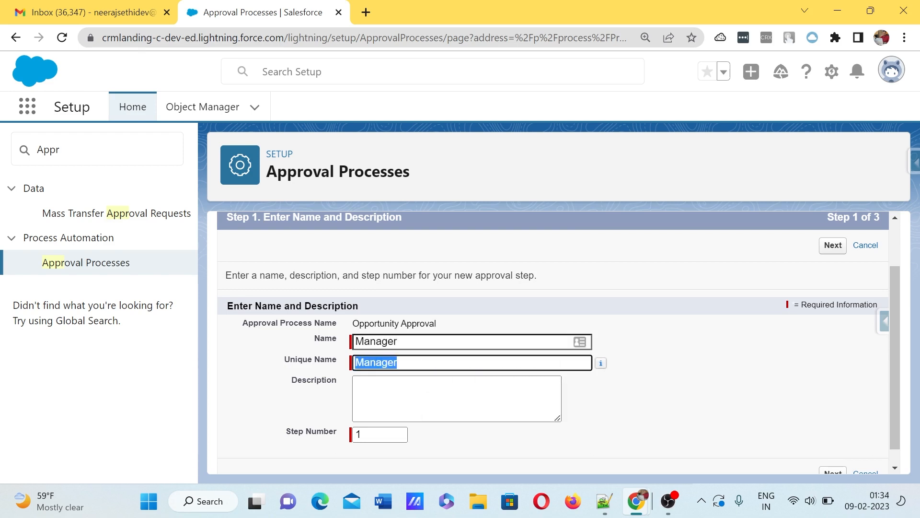
left_click(833, 245)
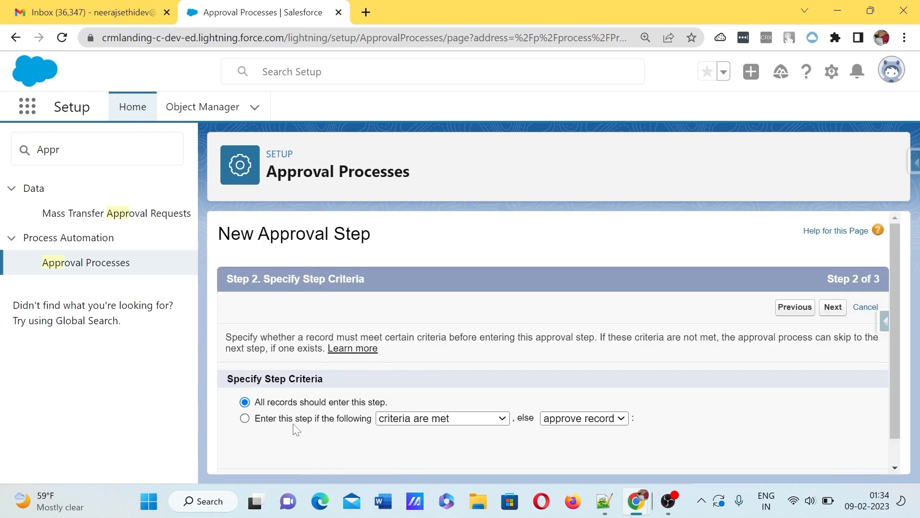
Let all records enter the step, keep automatic assignment through the Manager user field, and save the approval step
scroll(296, 428, "down", 1)
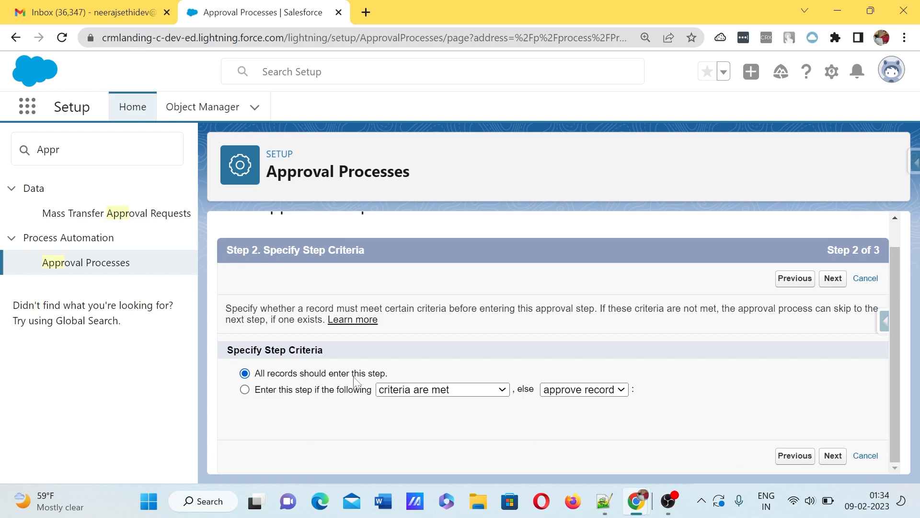
left_click(321, 390)
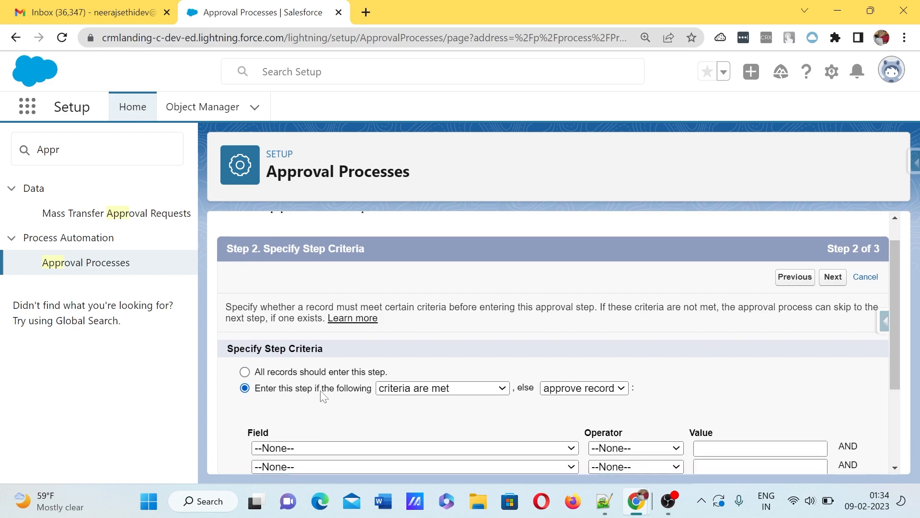
scroll(374, 388, "down", 1)
left_click(334, 330)
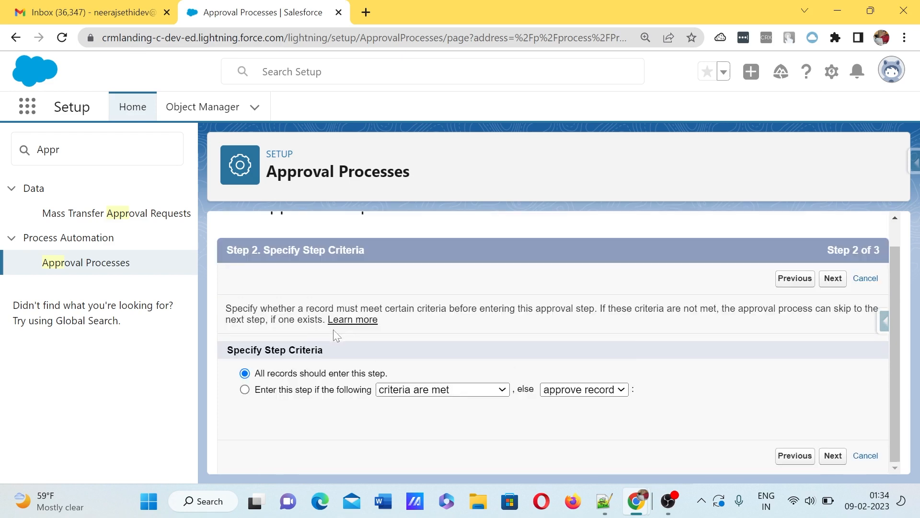
left_click(825, 457)
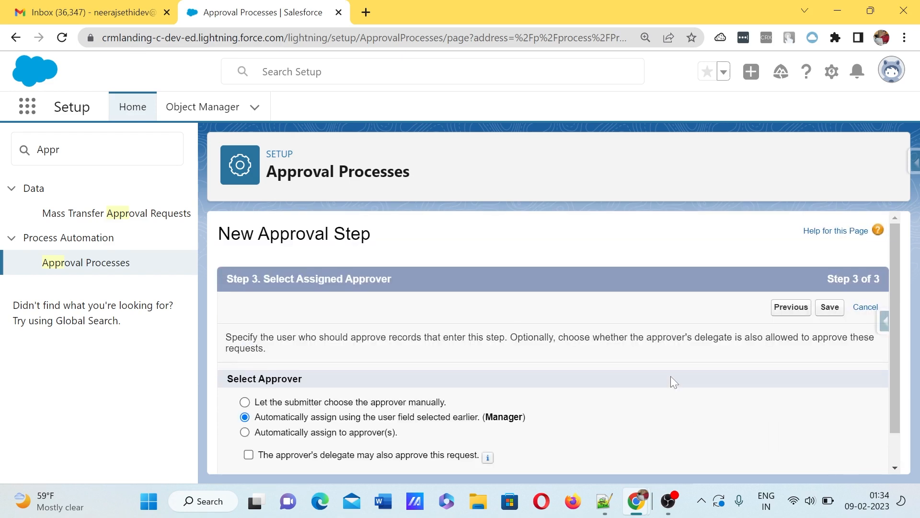
scroll(671, 375, "down", 1)
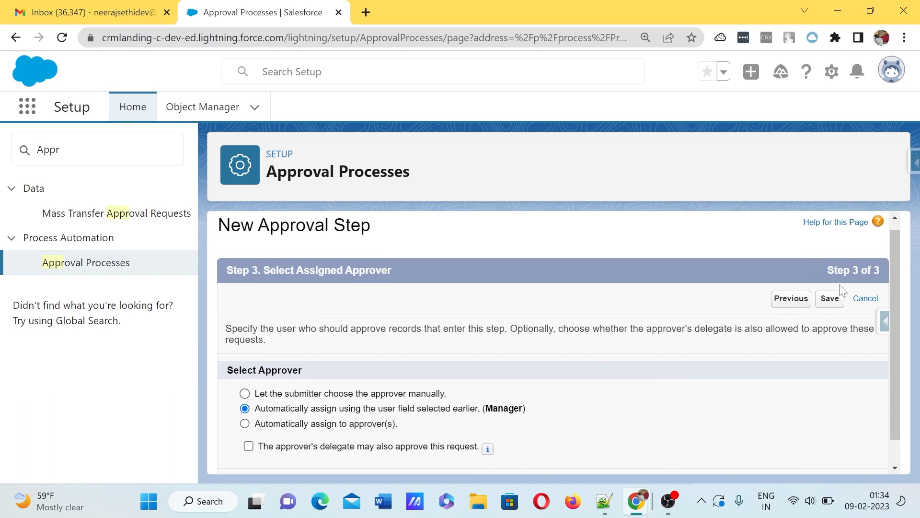
left_click(830, 298)
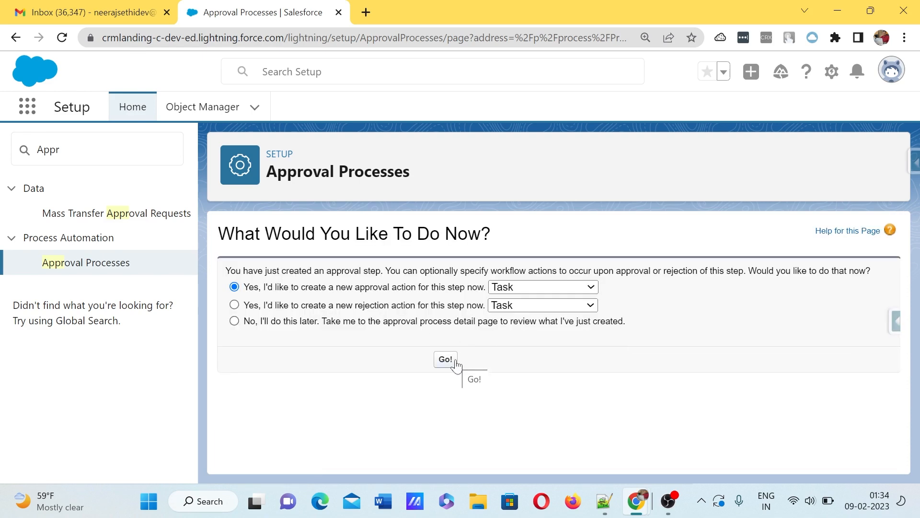
left_click(446, 359)
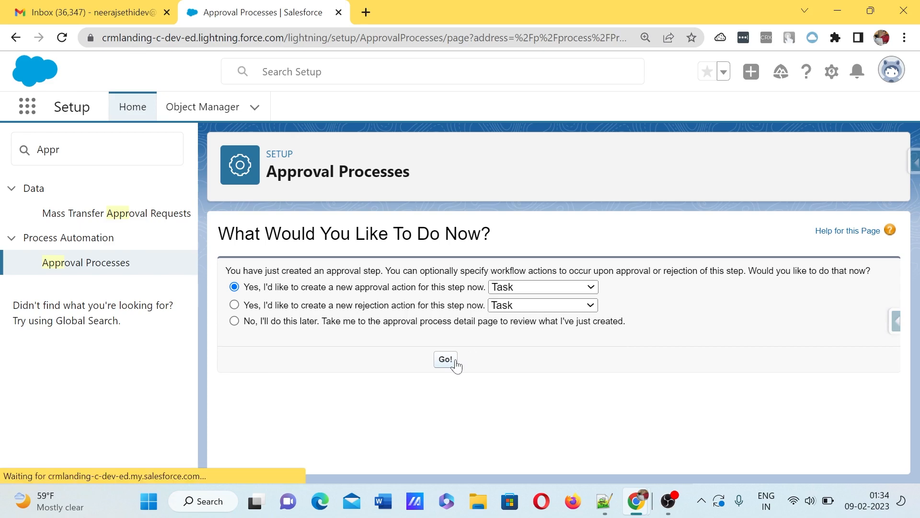
scroll(456, 365, "down", 3)
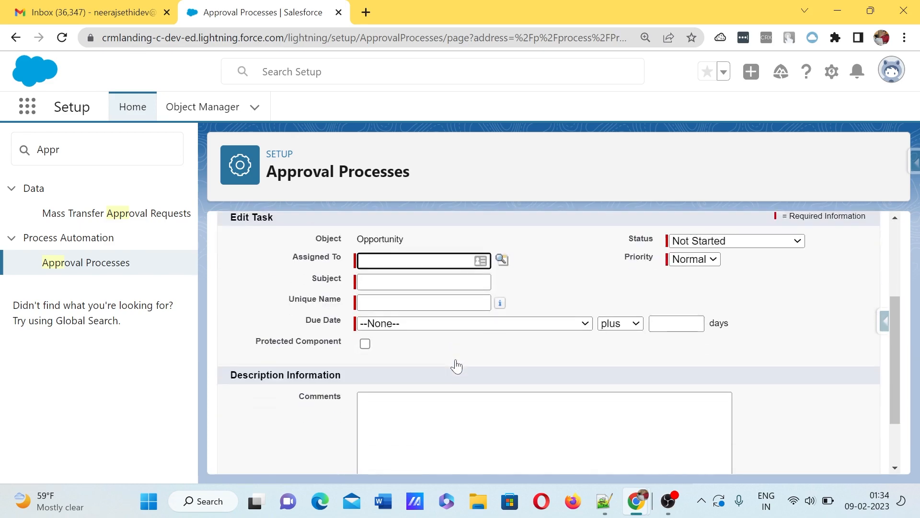
scroll(456, 366, "up", 2)
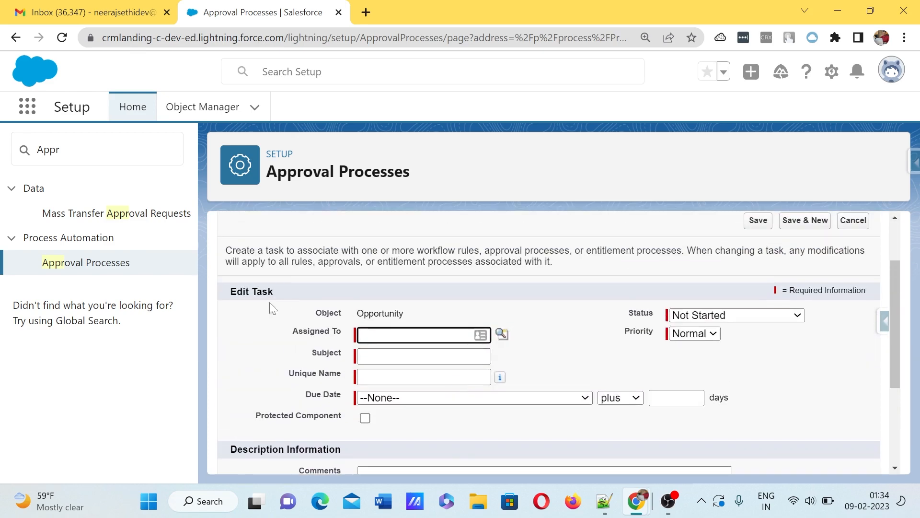
scroll(578, 366, "up", 2)
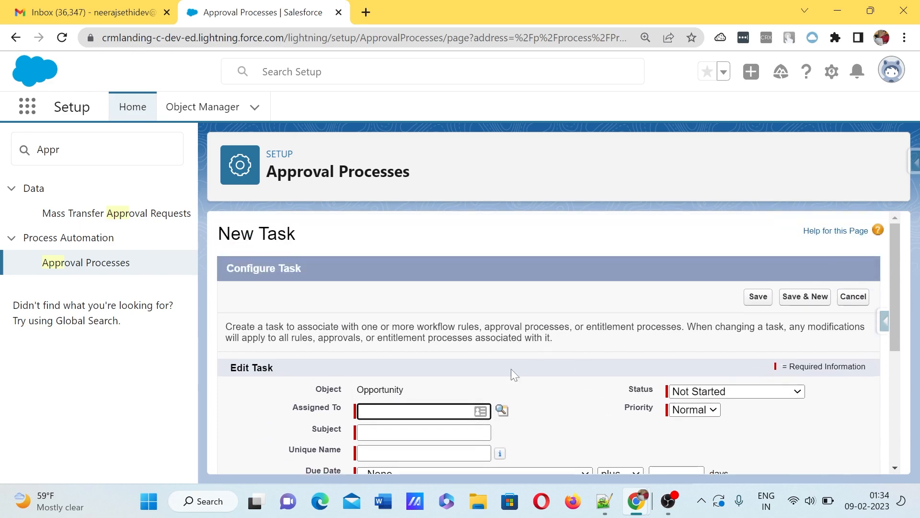
scroll(513, 374, "down", 3)
scroll(512, 374, "down", 2)
scroll(512, 373, "up", 2)
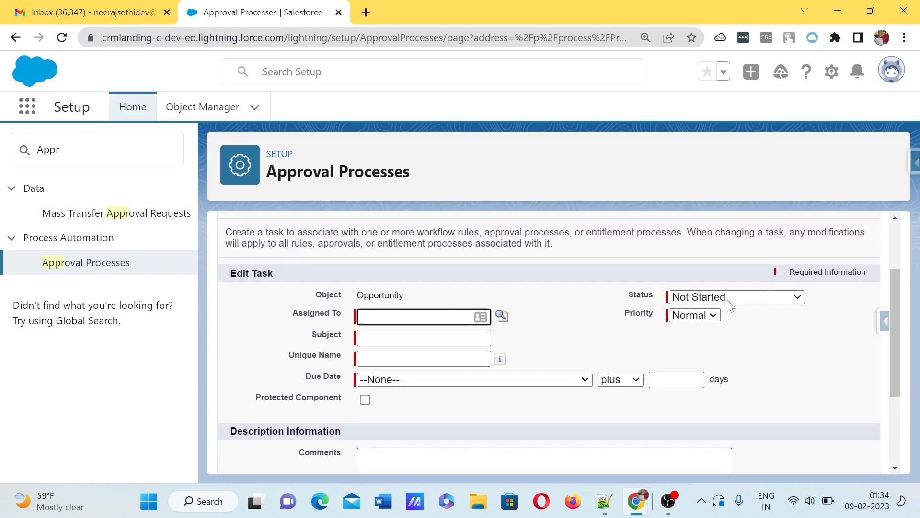
scroll(855, 273, "up", 2)
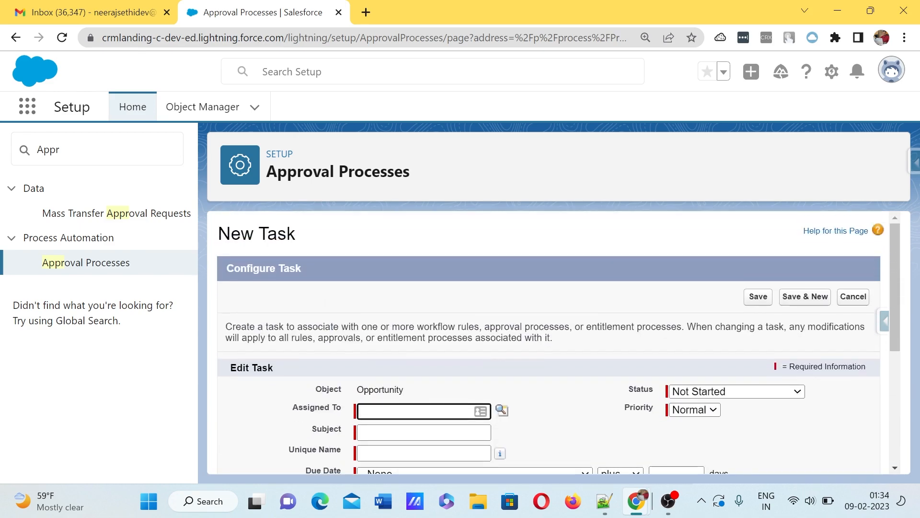
left_click(856, 296)
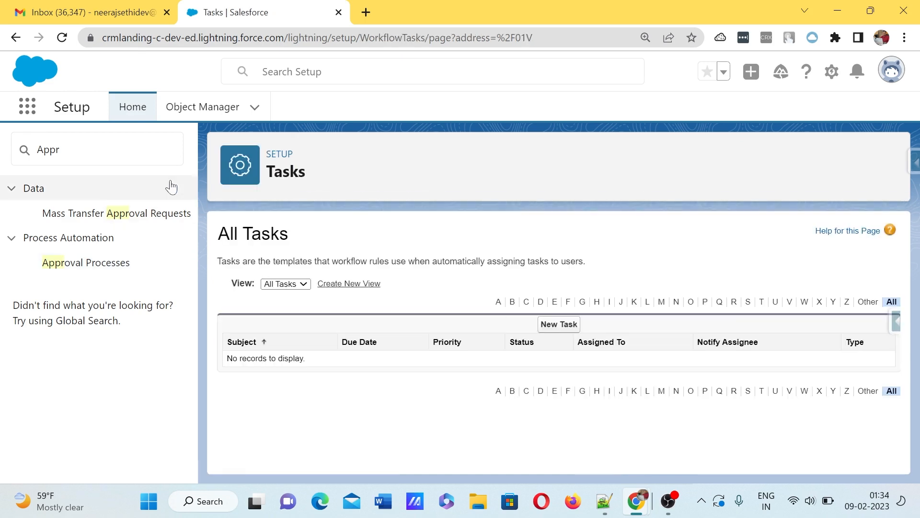
left_click_drag(63, 151, 8, 151)
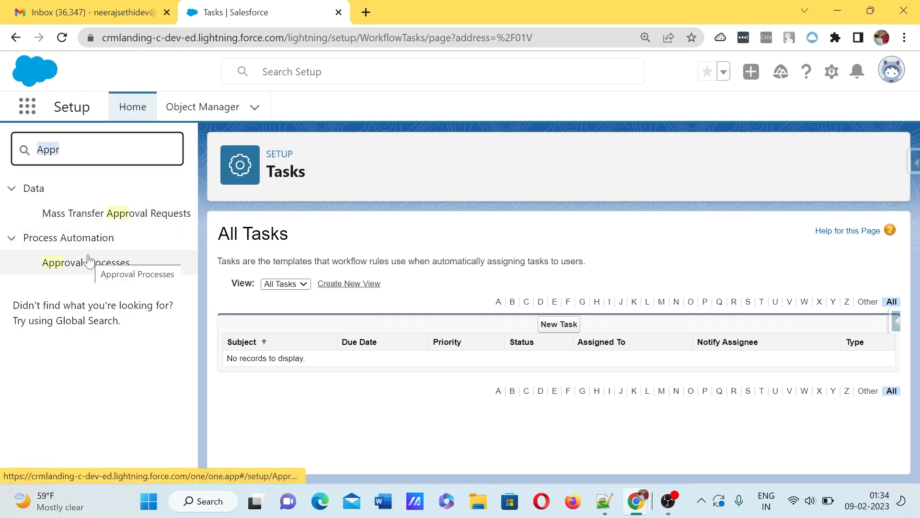
left_click(10, 43)
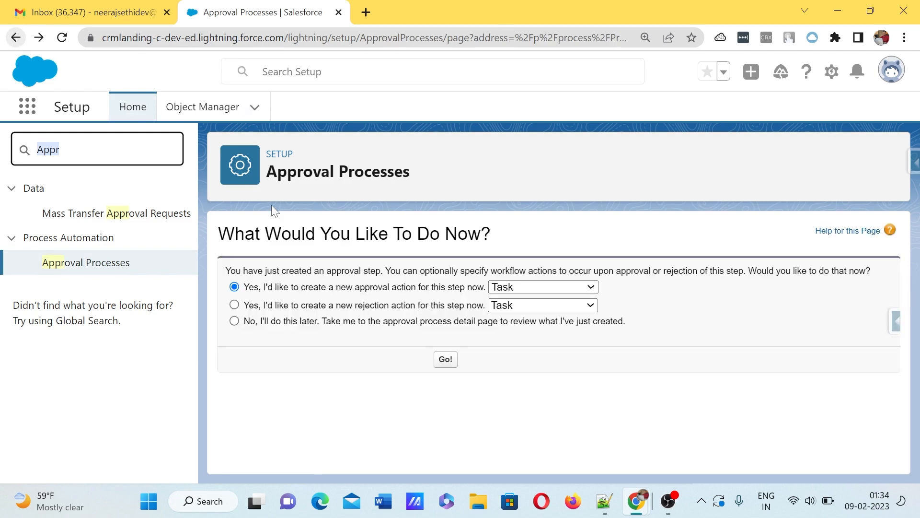
Defer the step's workflow actions and open the approval process detail page to review its definition and initial submission actions
left_click(302, 324)
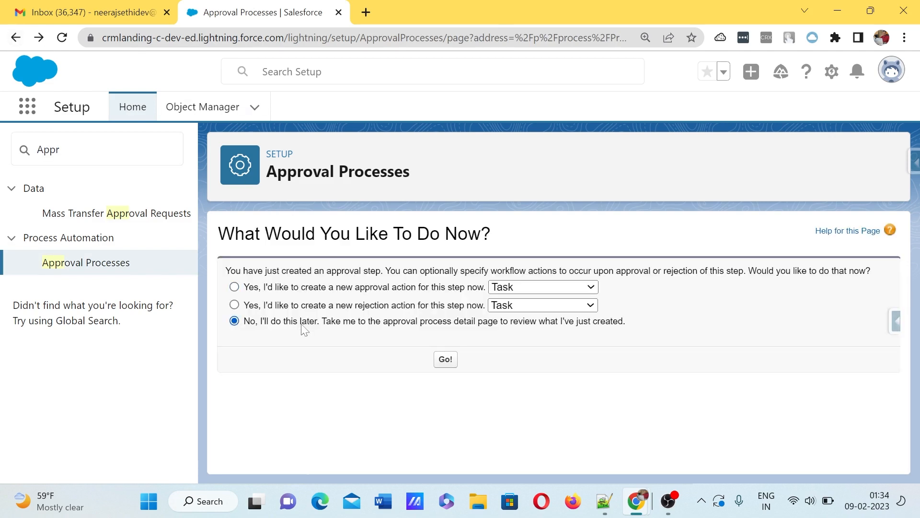
left_click(437, 365)
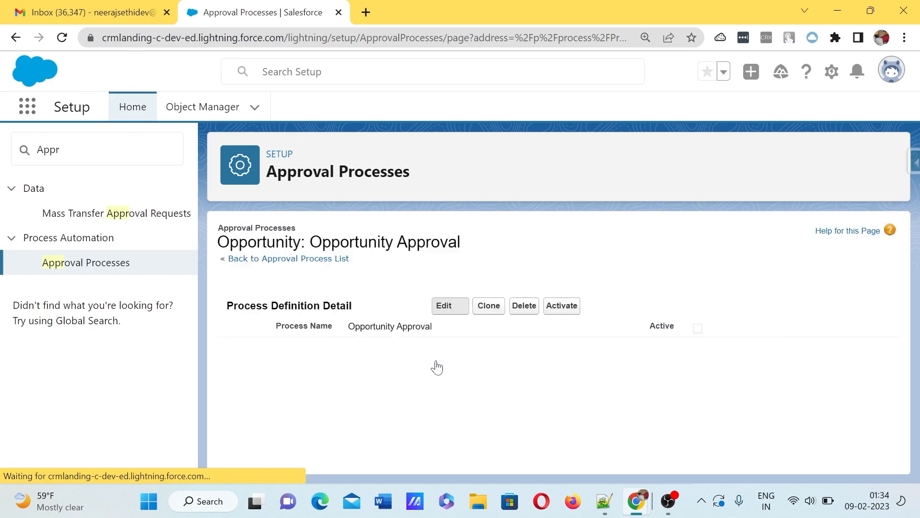
scroll(436, 366, "down", 7)
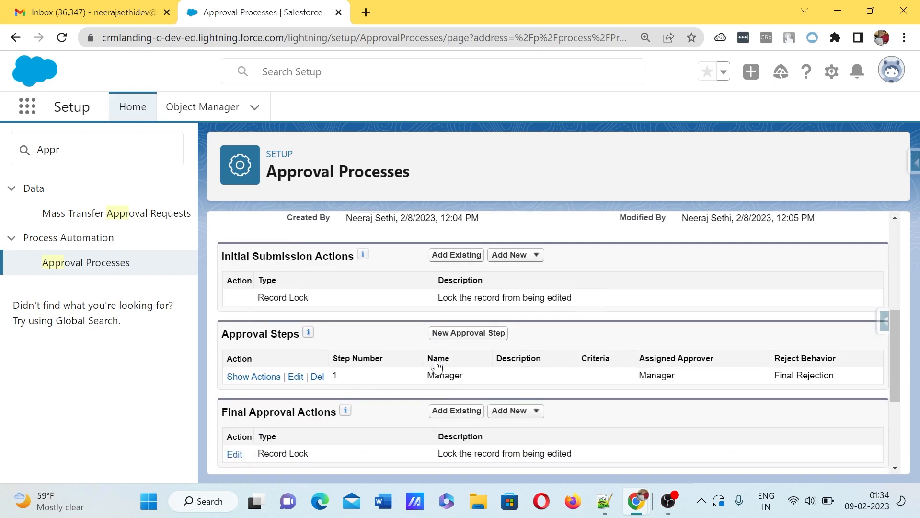
scroll(436, 366, "up", 1)
scroll(436, 367, "up", 6)
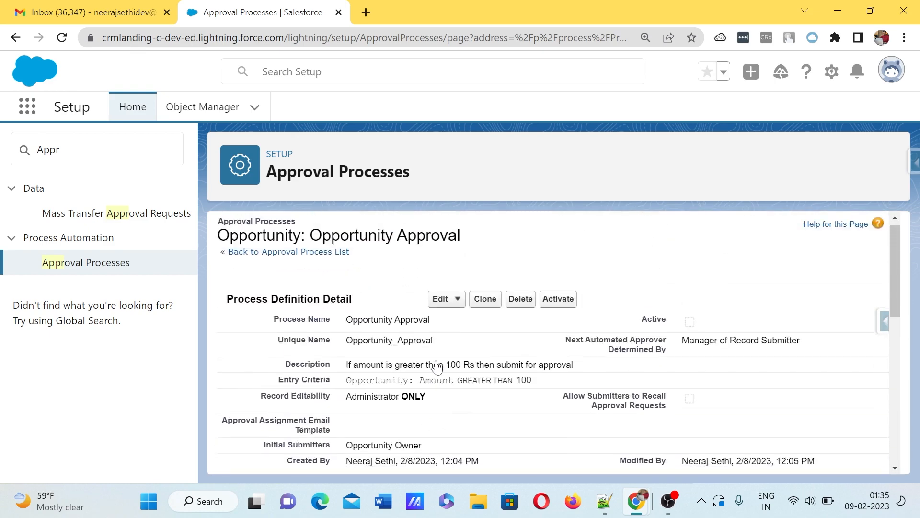
left_click_drag(269, 317, 537, 380)
scroll(537, 381, "down", 4)
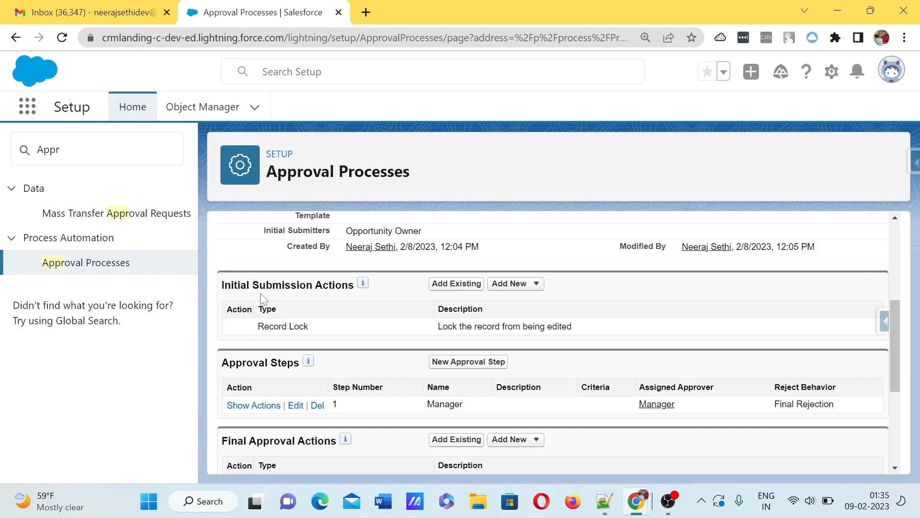
left_click_drag(222, 290, 335, 291)
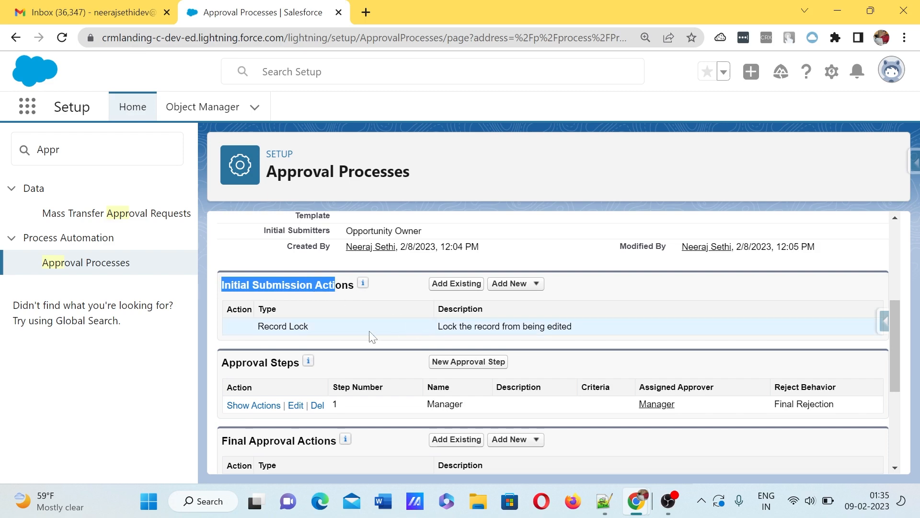
left_click_drag(257, 331, 567, 327)
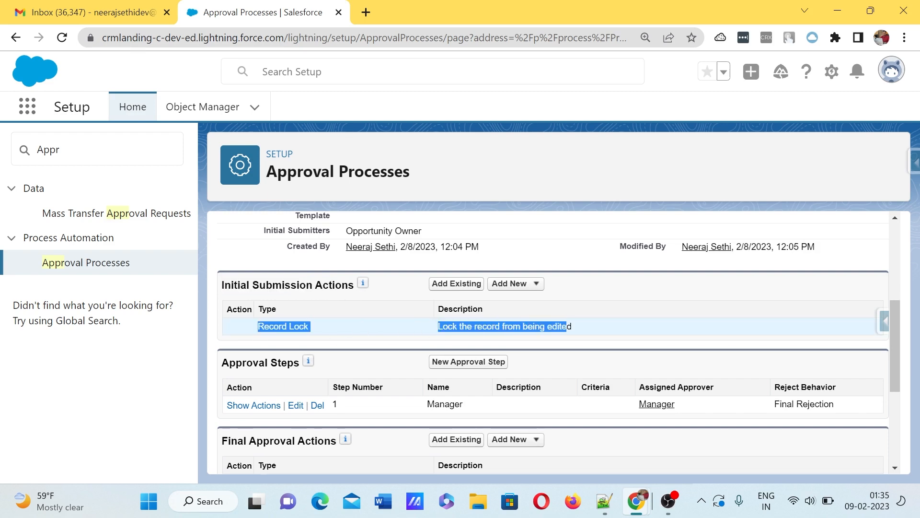
Duplicate the setup page in a second browser tab and open the Opportunity object's fields and relationships there
right_click(252, 19)
left_click(325, 125)
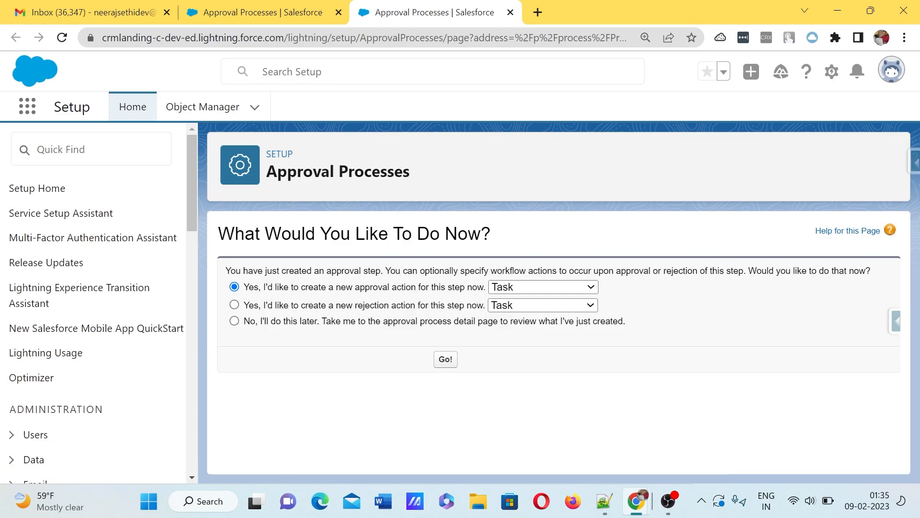
left_click(174, 106)
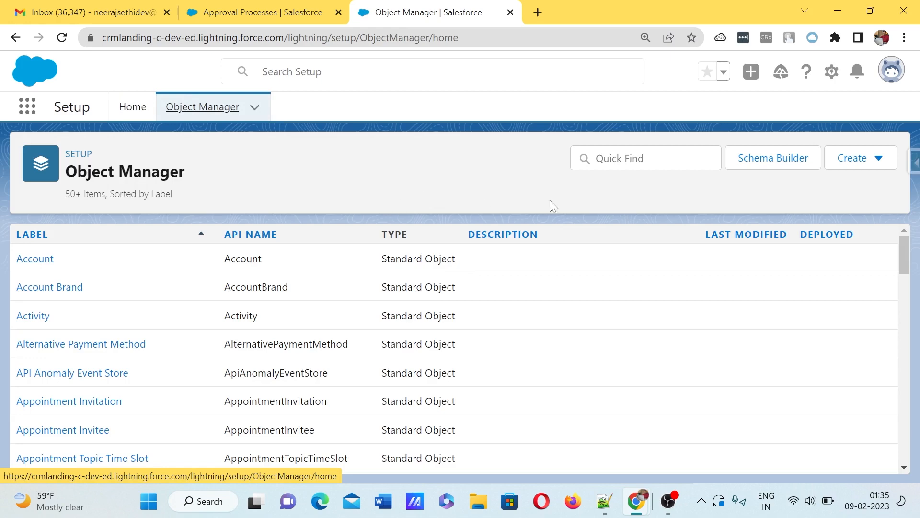
left_click(642, 158)
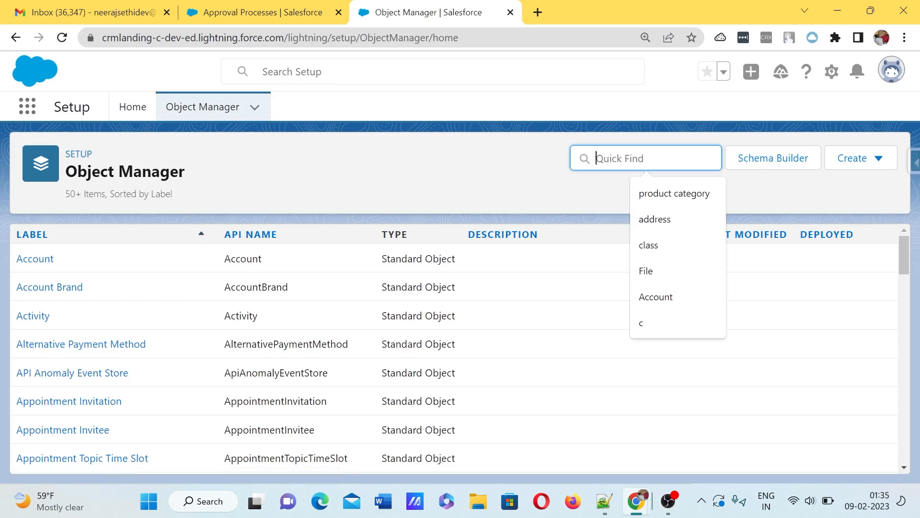
type("Opp")
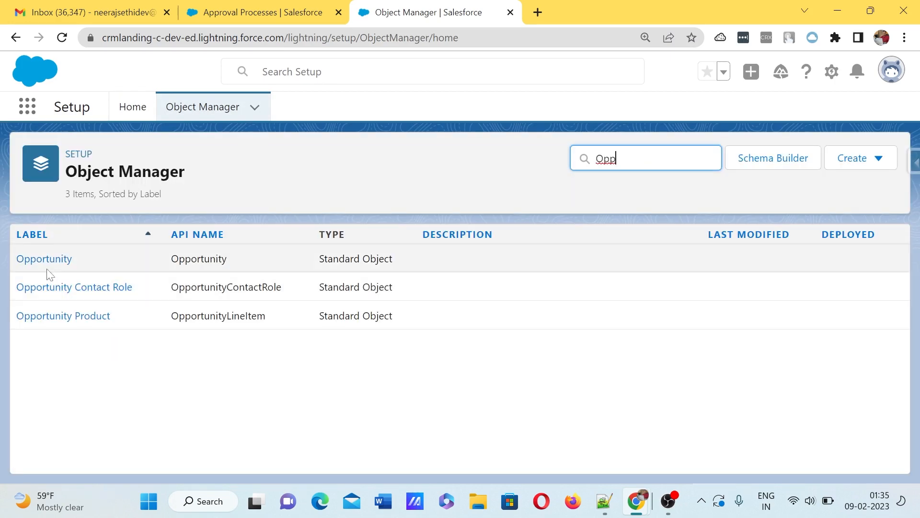
left_click(42, 261)
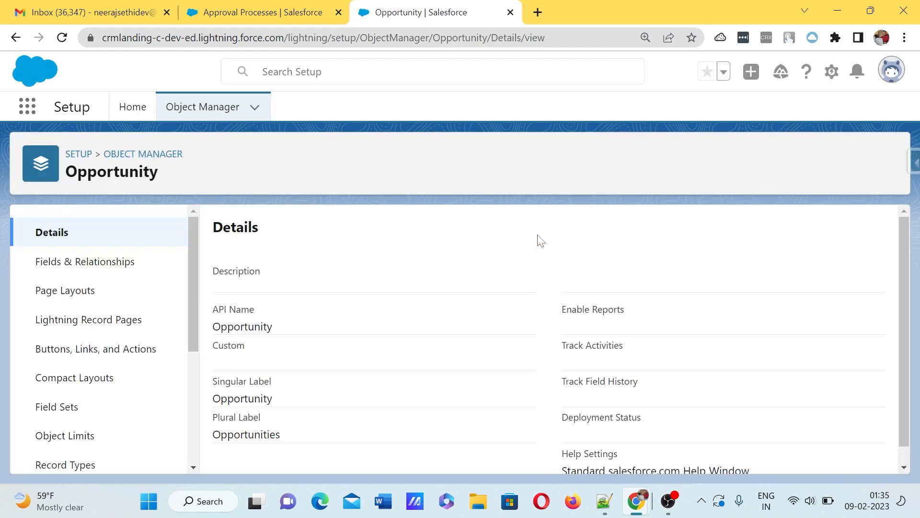
left_click(130, 263)
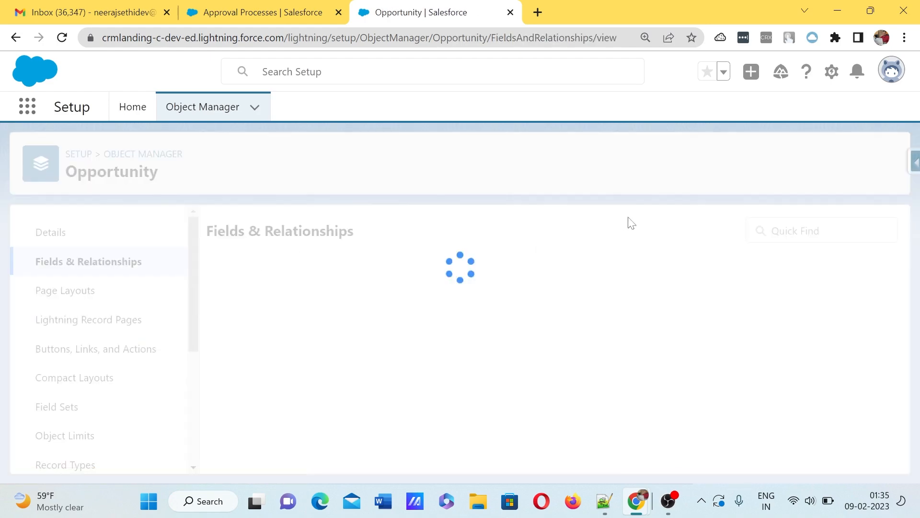
Start a new custom field on Opportunity with the Picklist data type and continue to its details
left_click(562, 229)
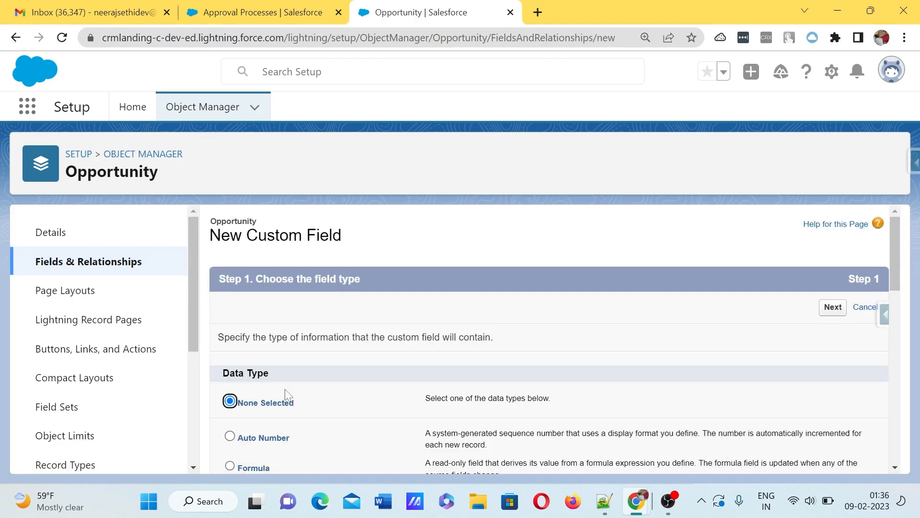
scroll(286, 394, "down", 5)
scroll(268, 305, "down", 3)
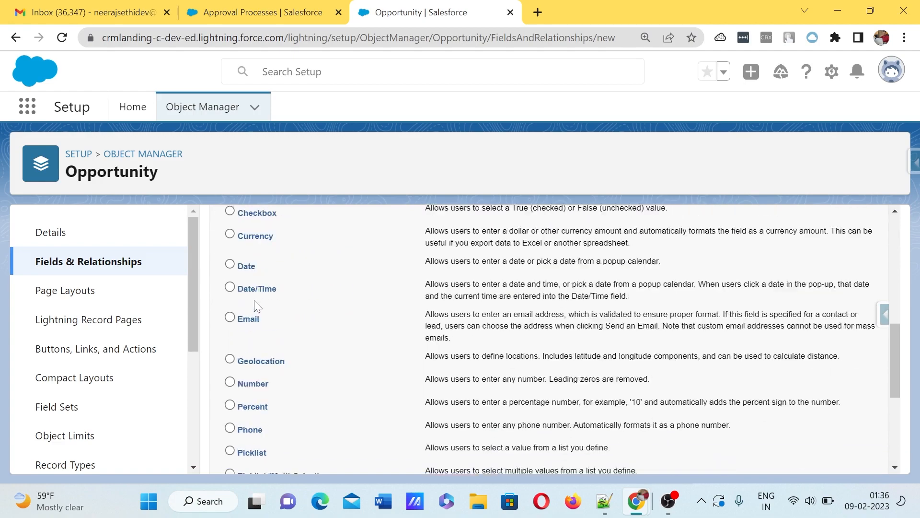
scroll(254, 300, "down", 3)
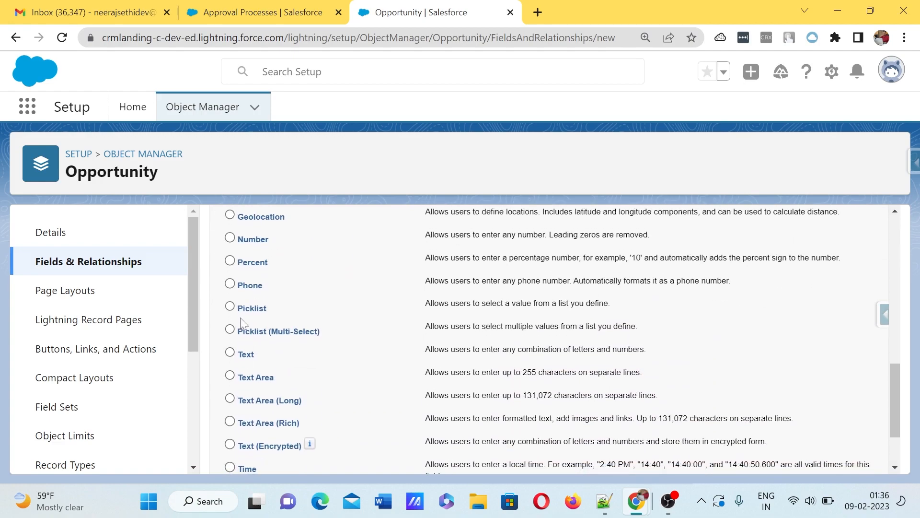
left_click(266, 312)
scroll(575, 311, "up", 12)
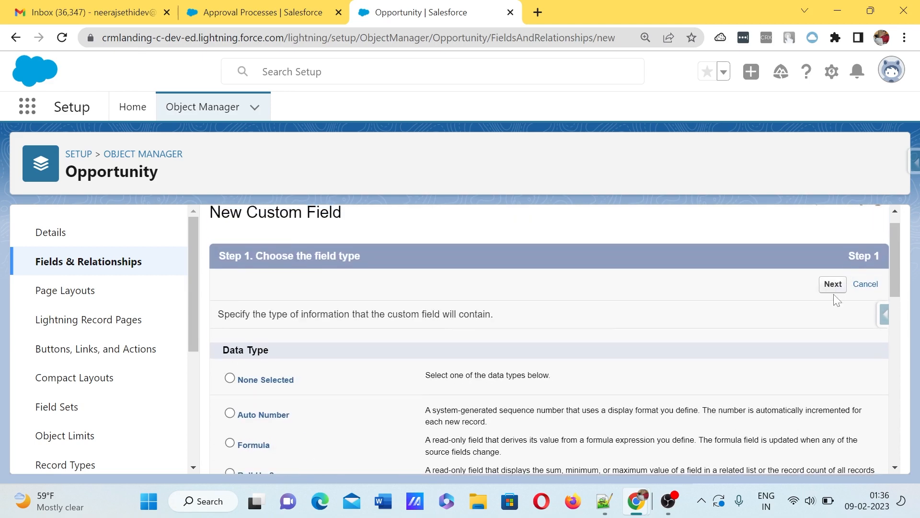
left_click(834, 284)
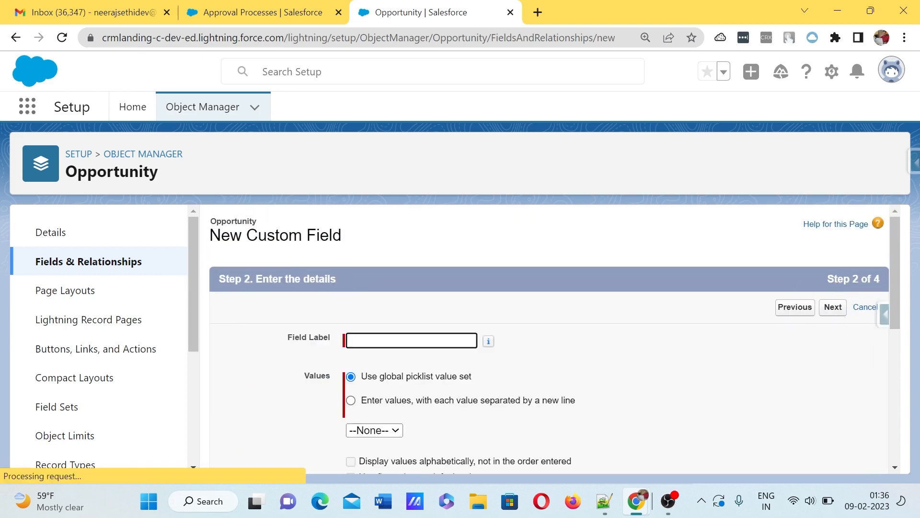
Label the new picklist field Approval Status and let its field name fill in
type("App")
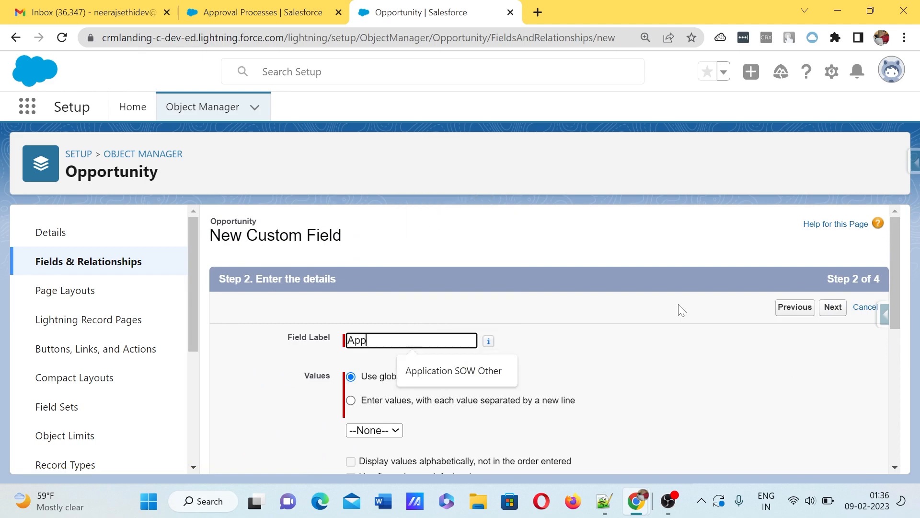
type("rova")
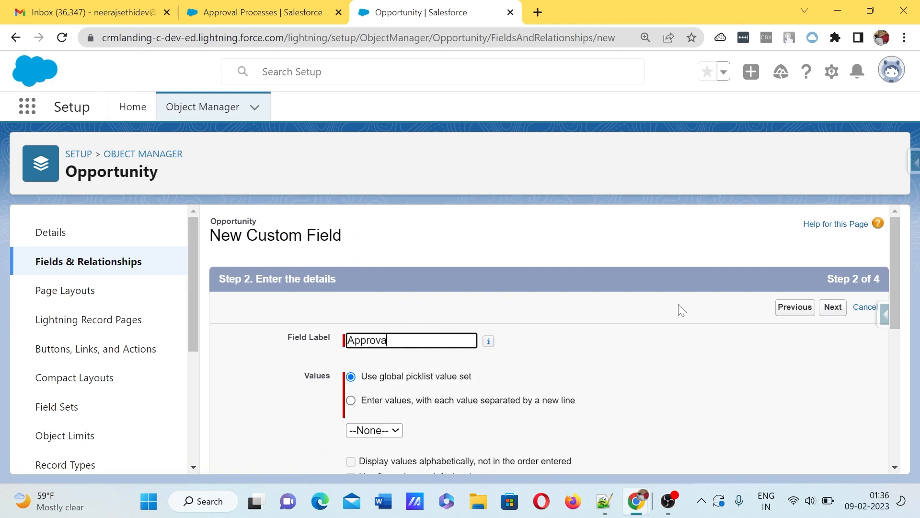
type("l Status")
key("Tab")
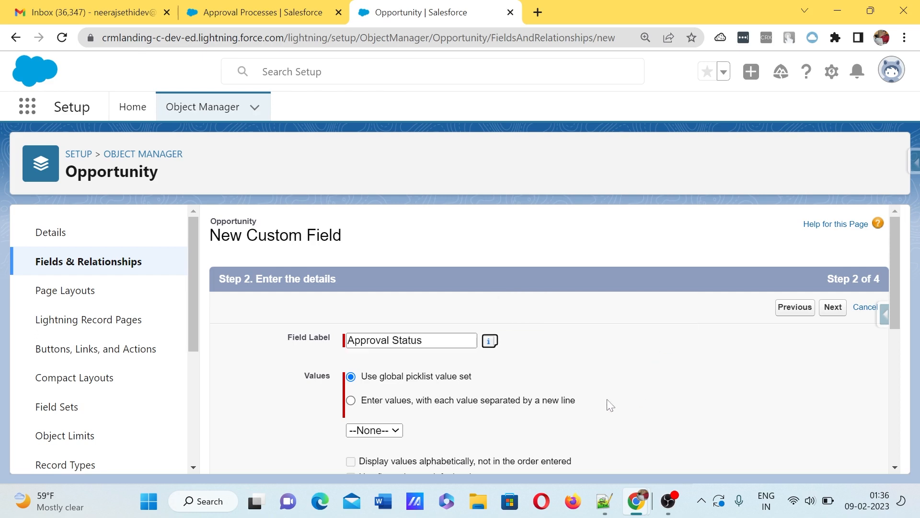
Enter the field's own picklist values Pending, Rejected and Approved on separate lines, and continue to field-level security
left_click(561, 401)
left_click(479, 453)
type("Pend")
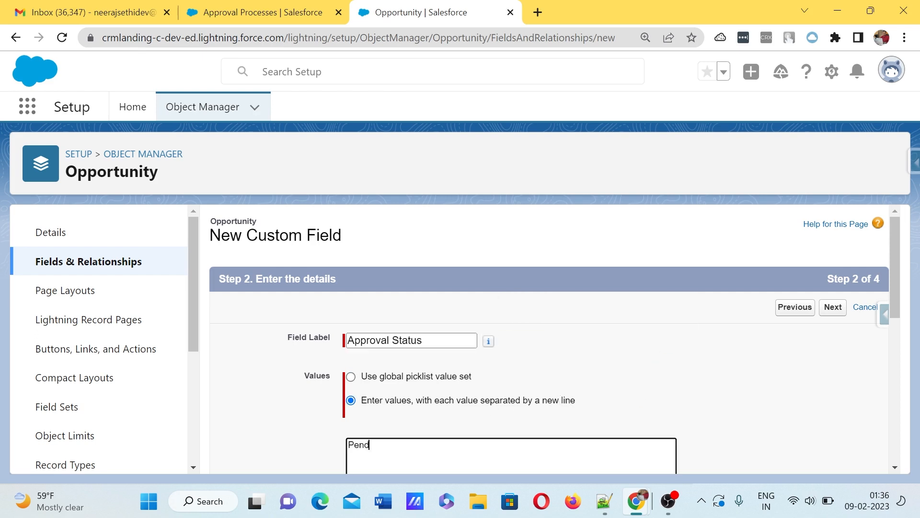
type("ing")
key("Return")
type("Reje")
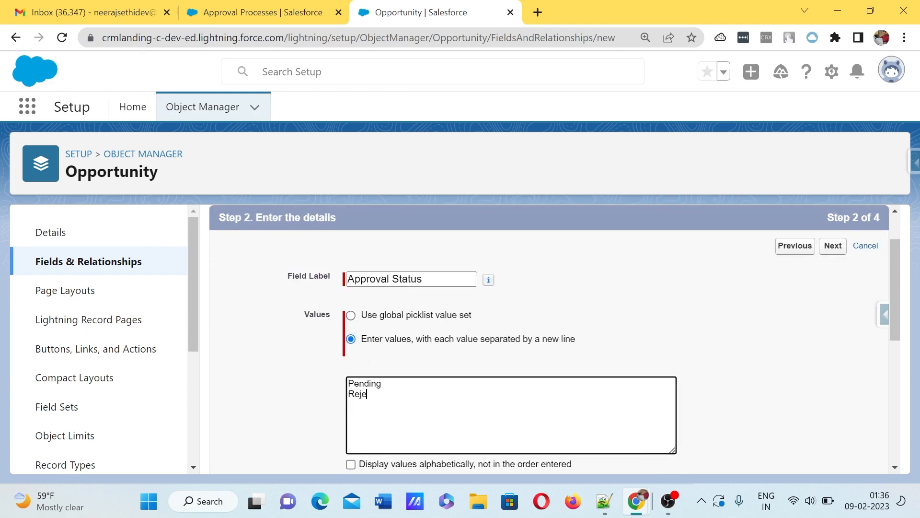
type("cted ")
type("Approved")
scroll(744, 397, "down", 6)
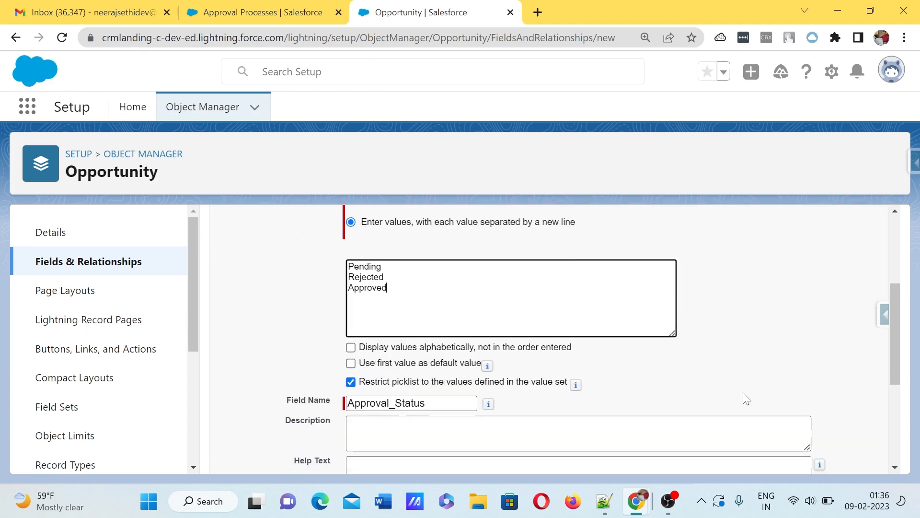
scroll(834, 457, "down", 1)
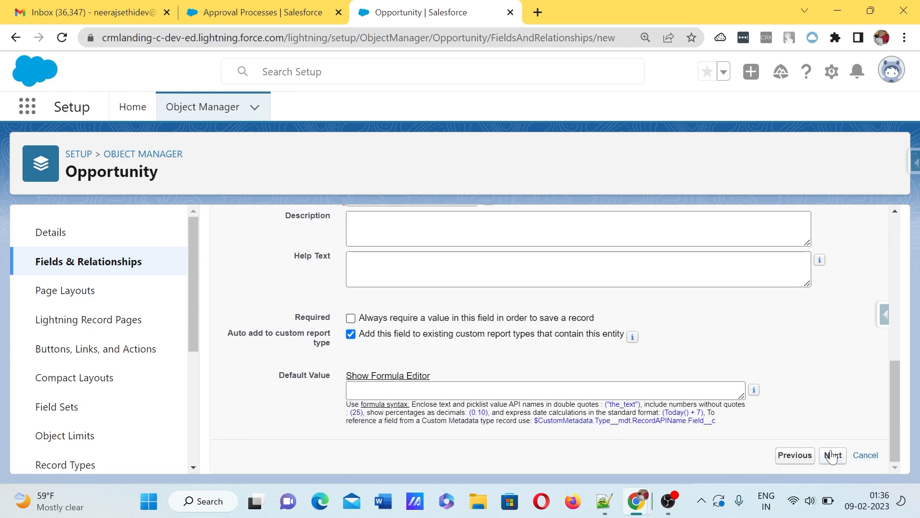
left_click(832, 455)
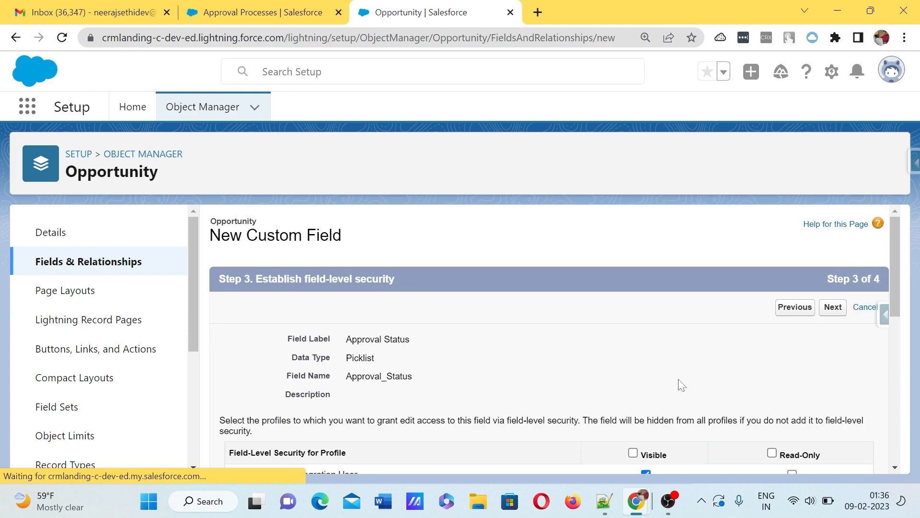
Make the Approval Status field visible to all profiles, keep the default page layouts, and save it
left_click(634, 453)
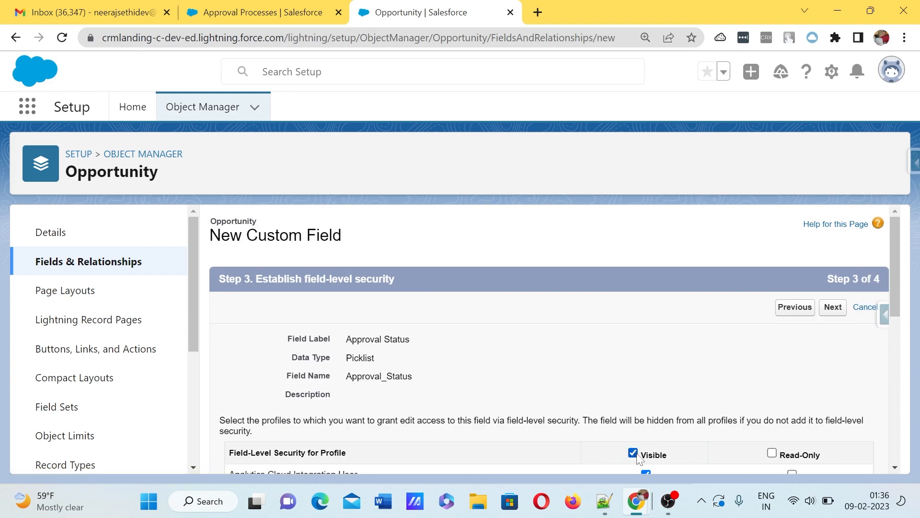
left_click(843, 307)
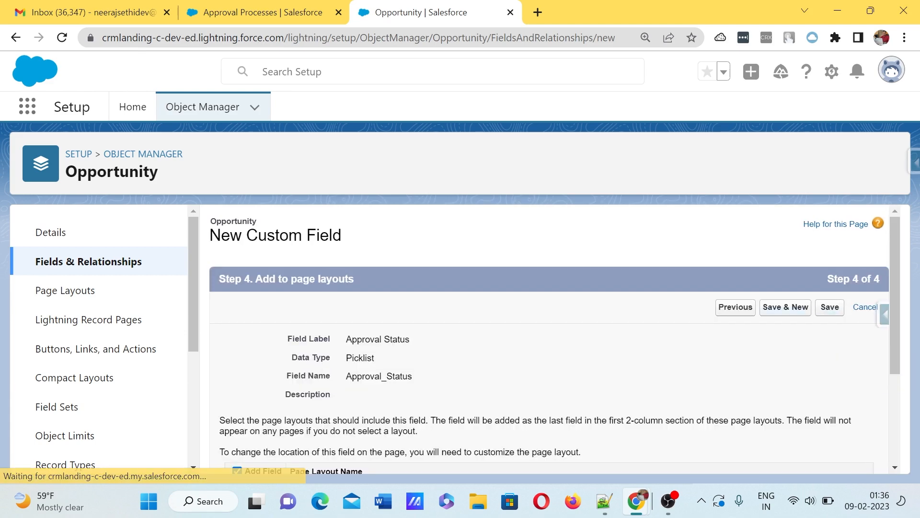
left_click(833, 300)
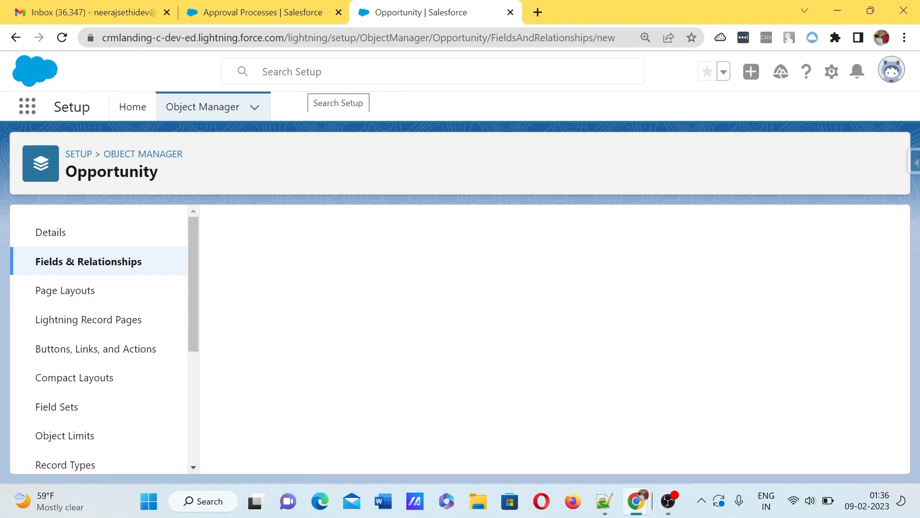
Return to the approval process and add a new field update named Update Opty Approval Status to the initial submission actions
left_click(272, 12)
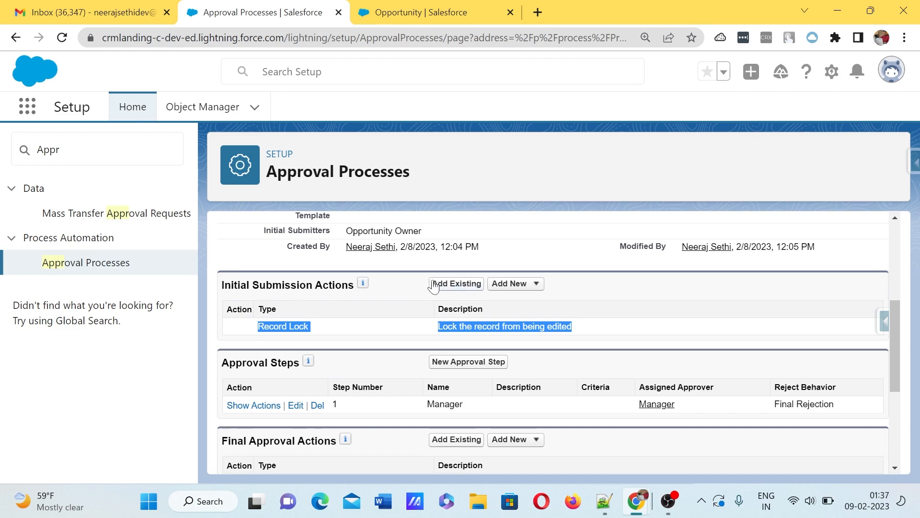
left_click(503, 287)
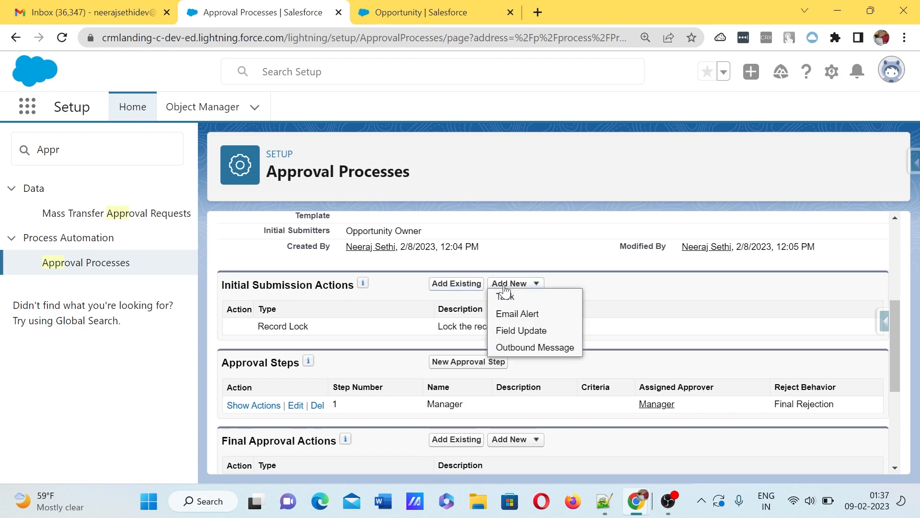
left_click(519, 335)
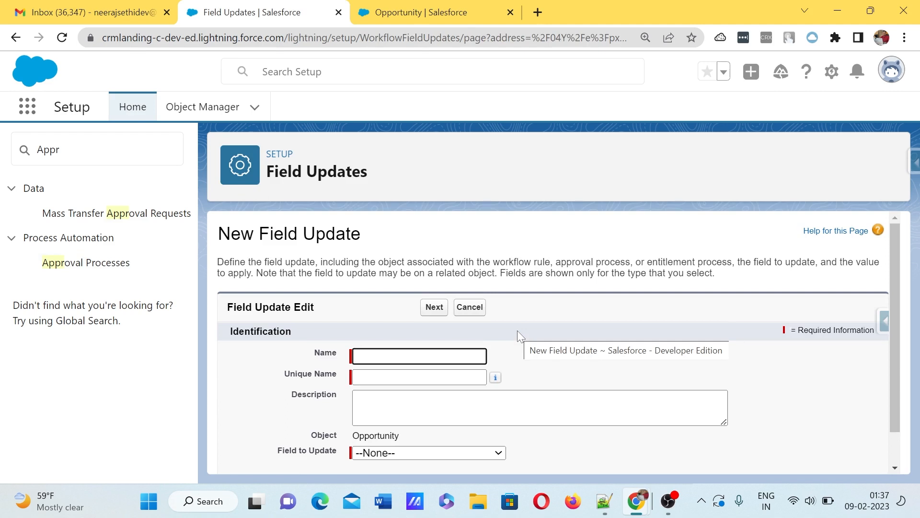
type("Update ")
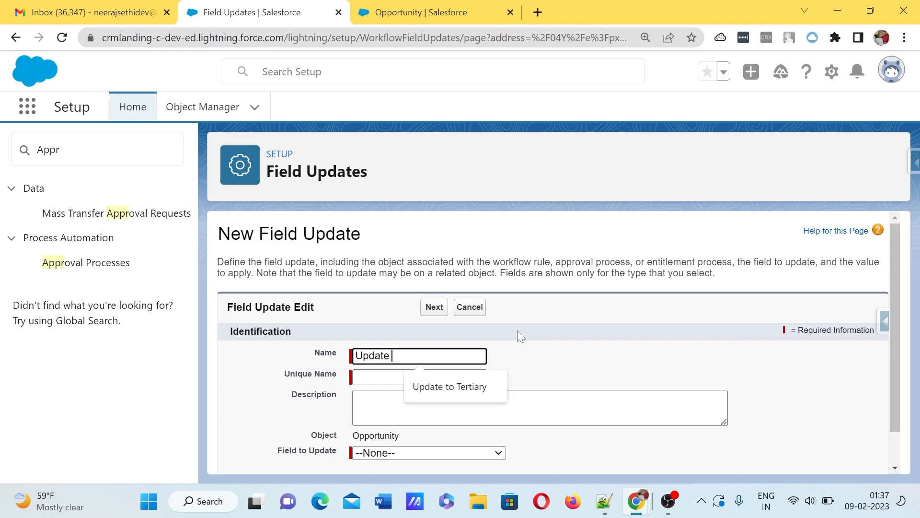
type("O")
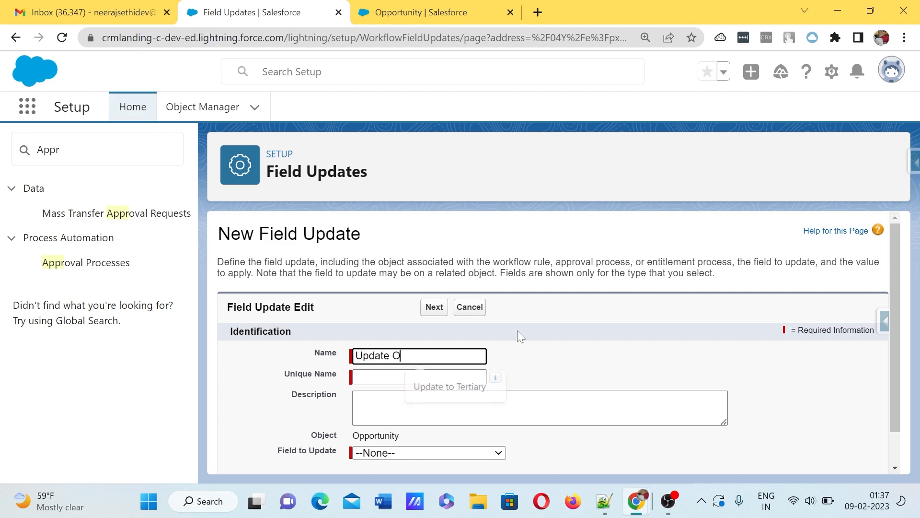
type("p")
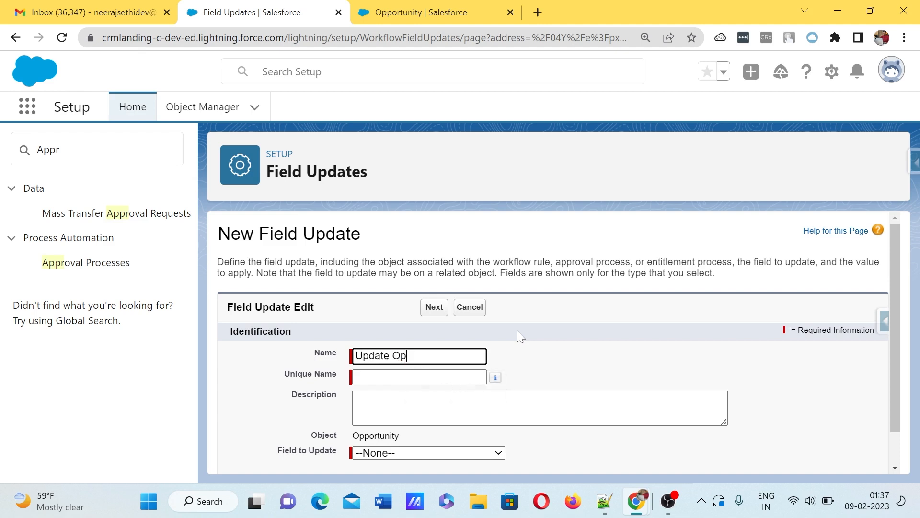
type("ty Approval Status")
key("Tab")
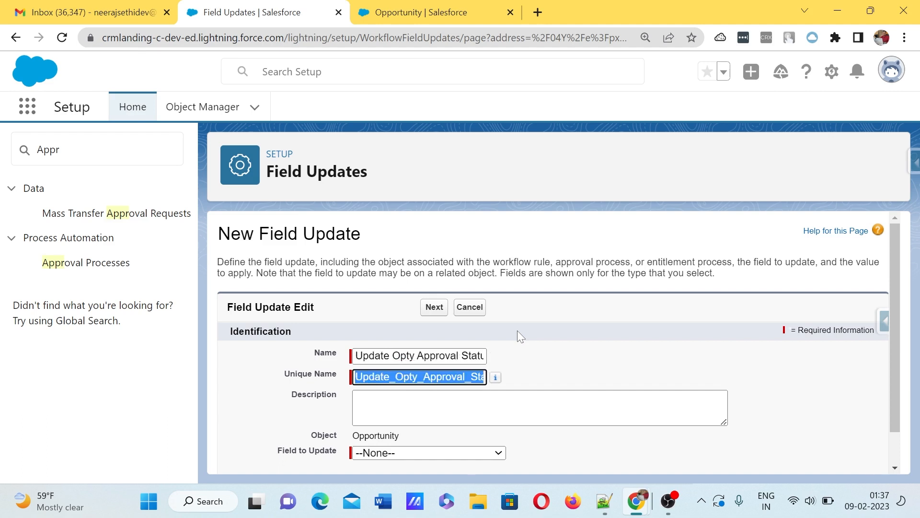
Choose Approval Status as the Opportunity field to update
scroll(517, 329, "down", 1)
left_click(414, 415)
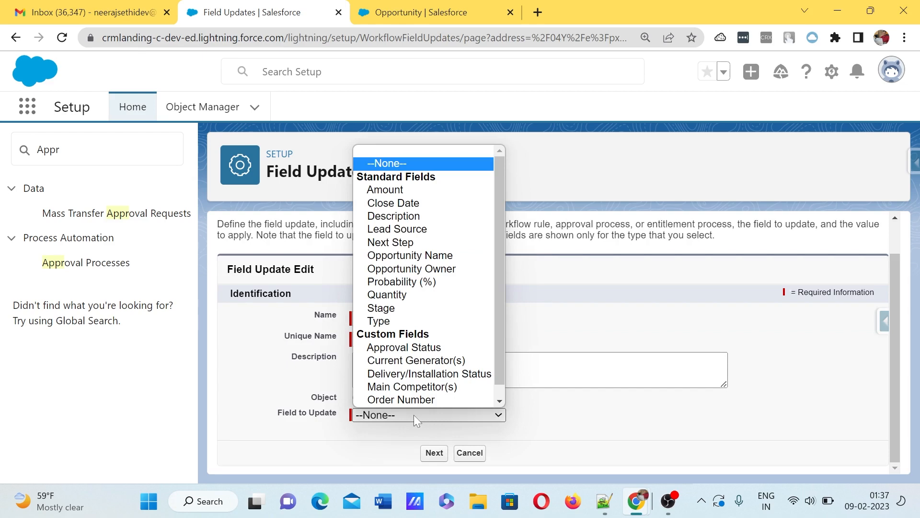
scroll(413, 337, "down", 1)
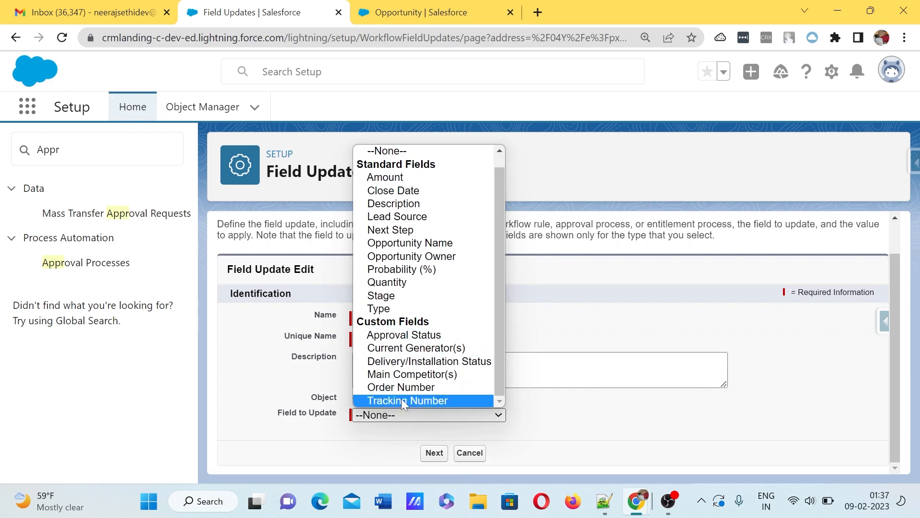
left_click(403, 334)
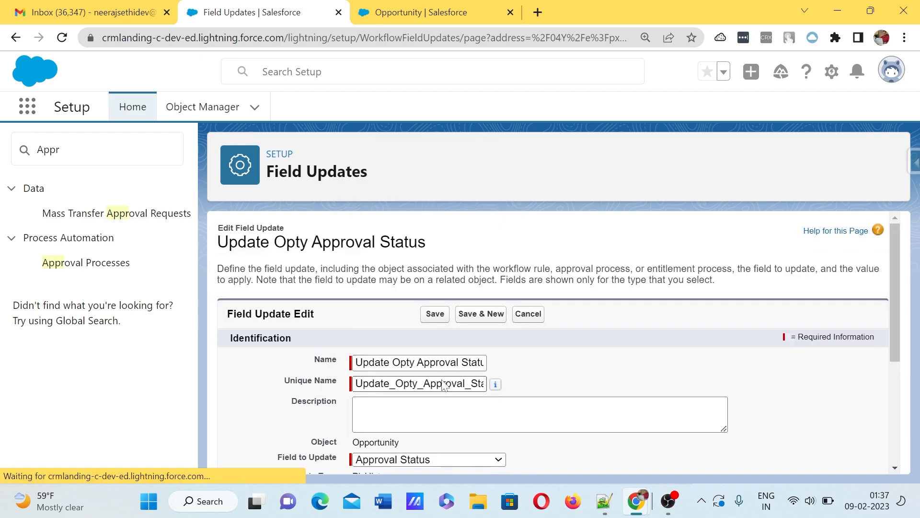
Set the field update's new value to the specific value Pending and save the field update
scroll(418, 410, "down", 2)
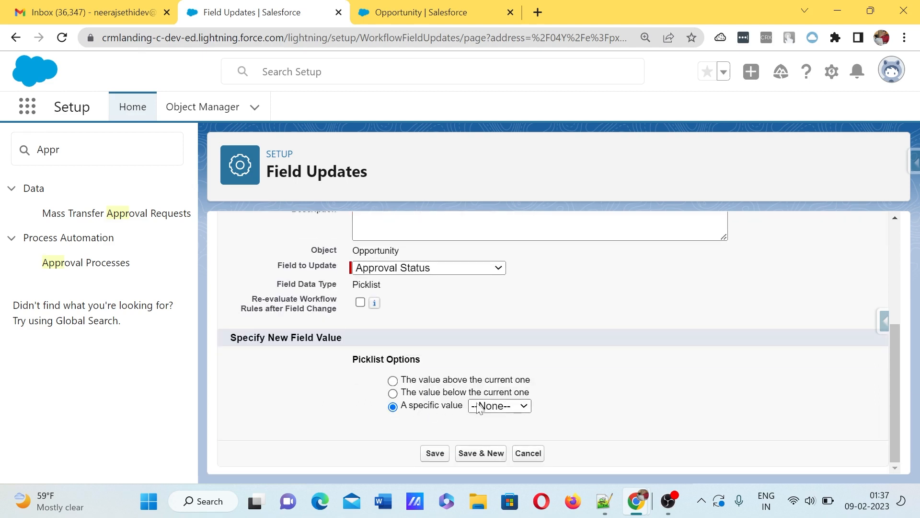
left_click(499, 406)
left_click(490, 432)
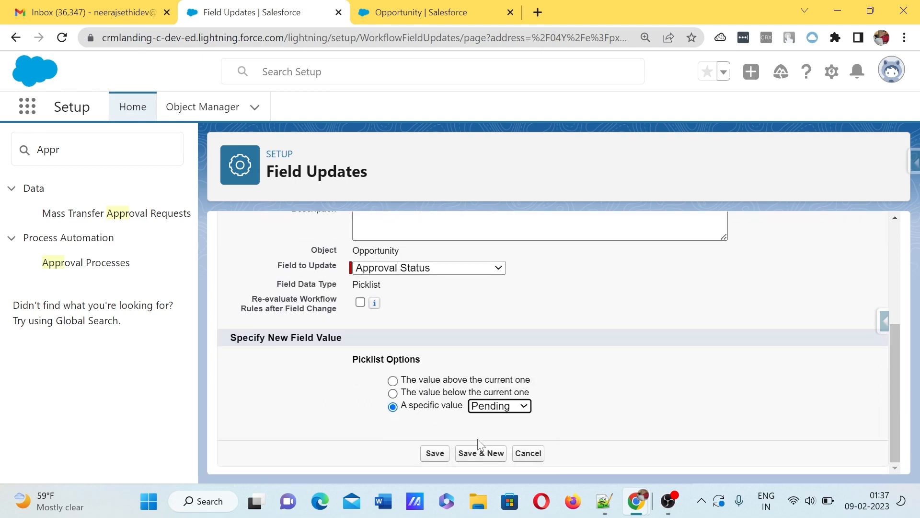
left_click(435, 453)
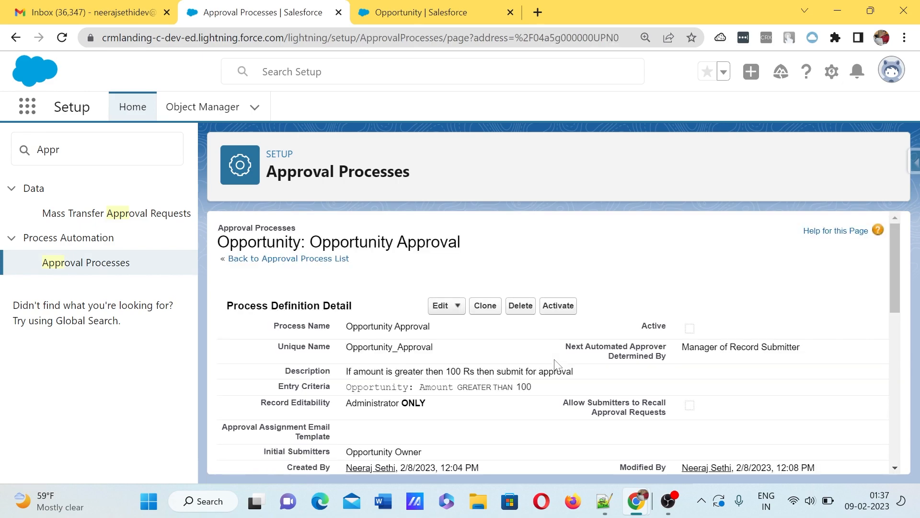
Show the Manager approval step's actions and start a new field update under its approval actions
scroll(556, 364, "down", 5)
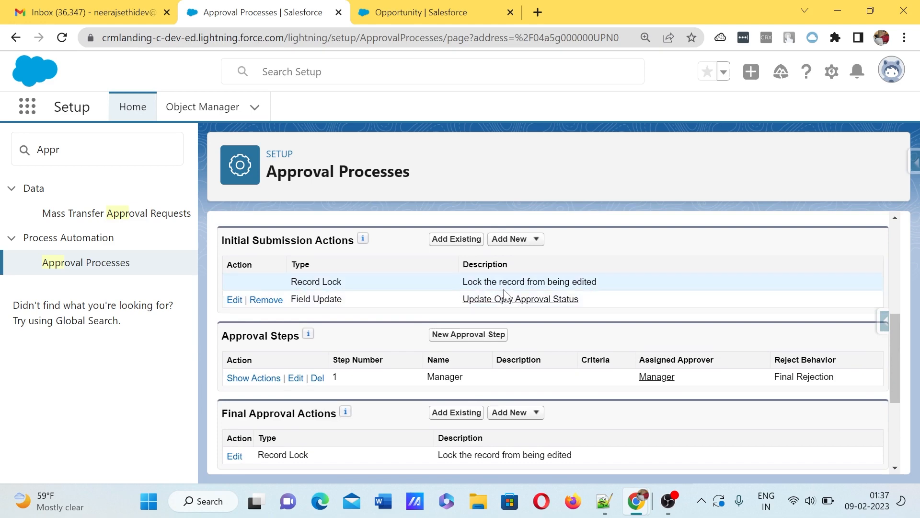
scroll(457, 318, "down", 2)
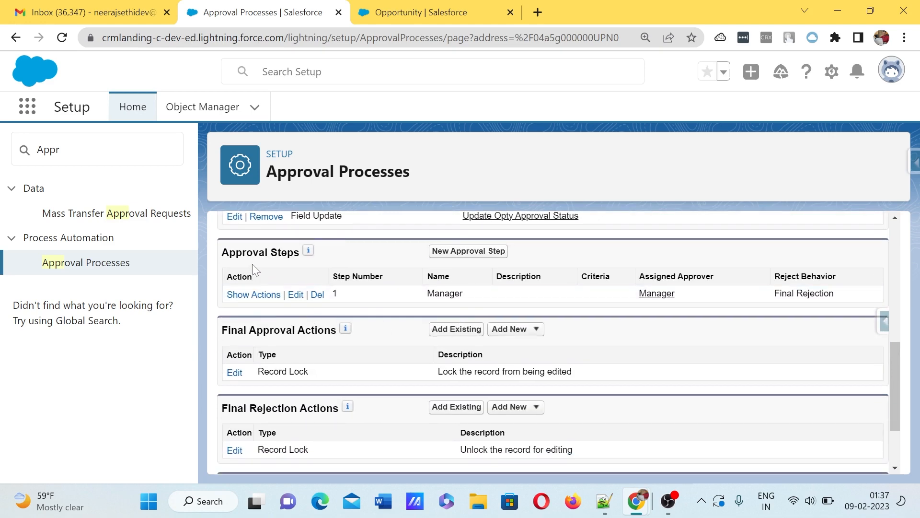
left_click(270, 298)
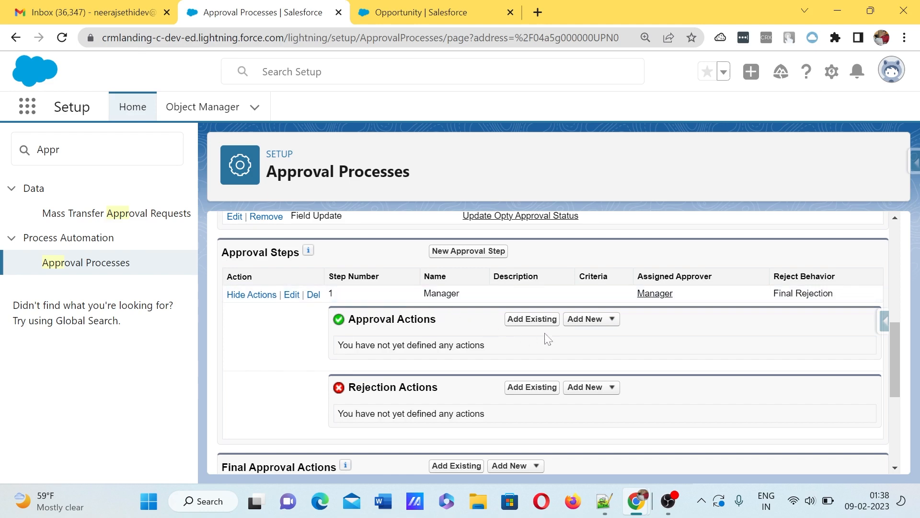
left_click(573, 320)
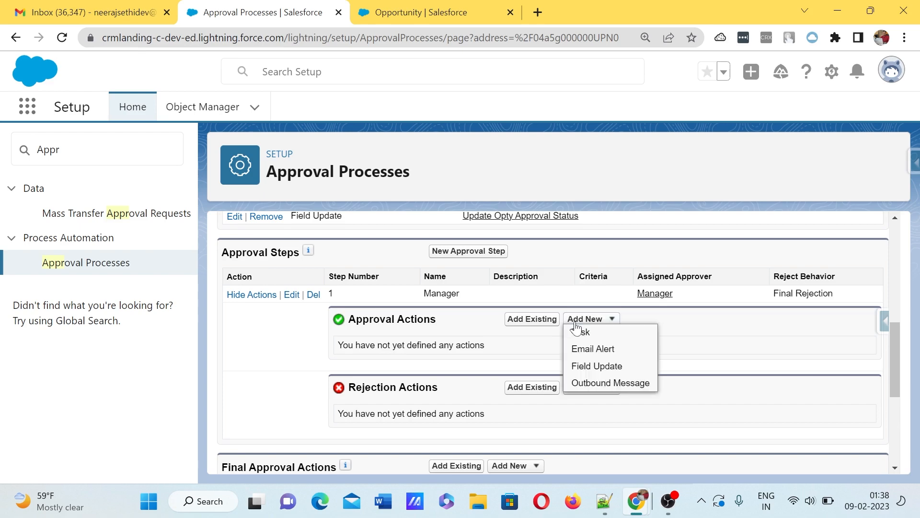
left_click(593, 367)
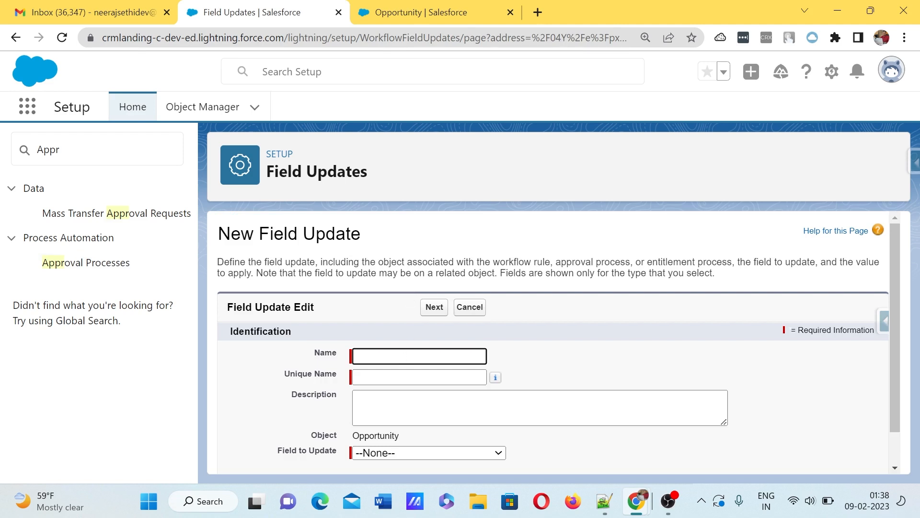
Name the field update Update Opty Approval Status As Approved and choose Approval Status as the field to update
type("Update")
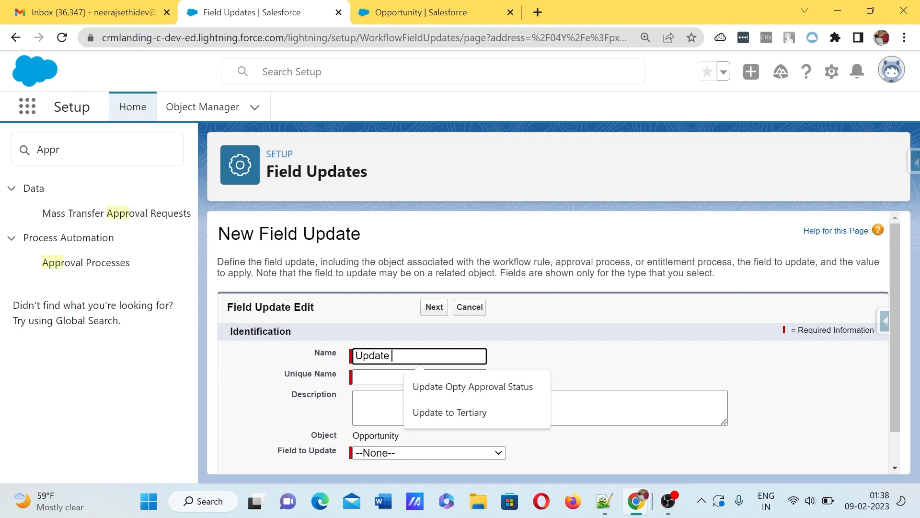
key("Down")
key("Return")
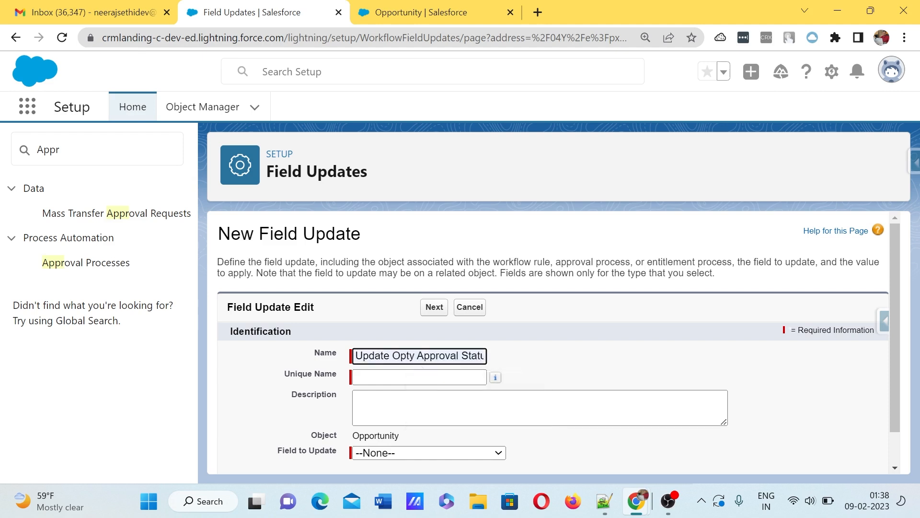
left_click_drag(417, 355, 756, 363)
key("Right")
type("As A")
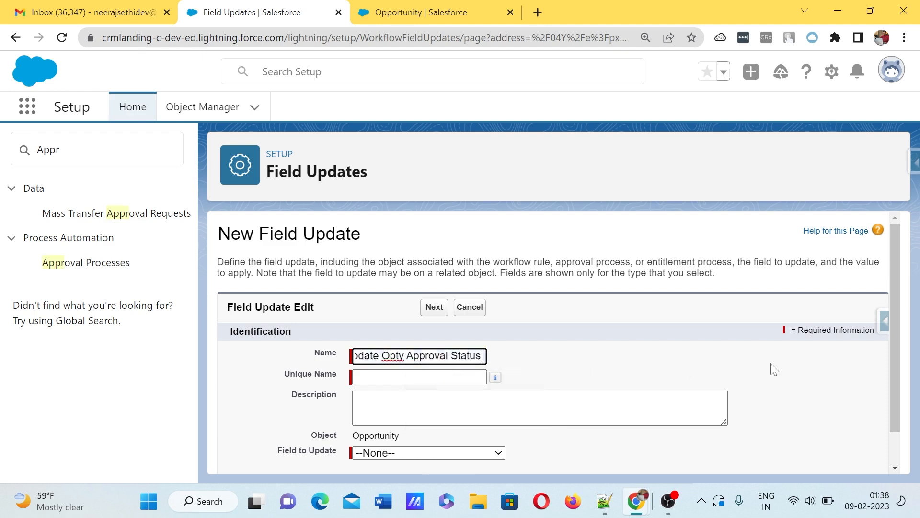
type("pproved")
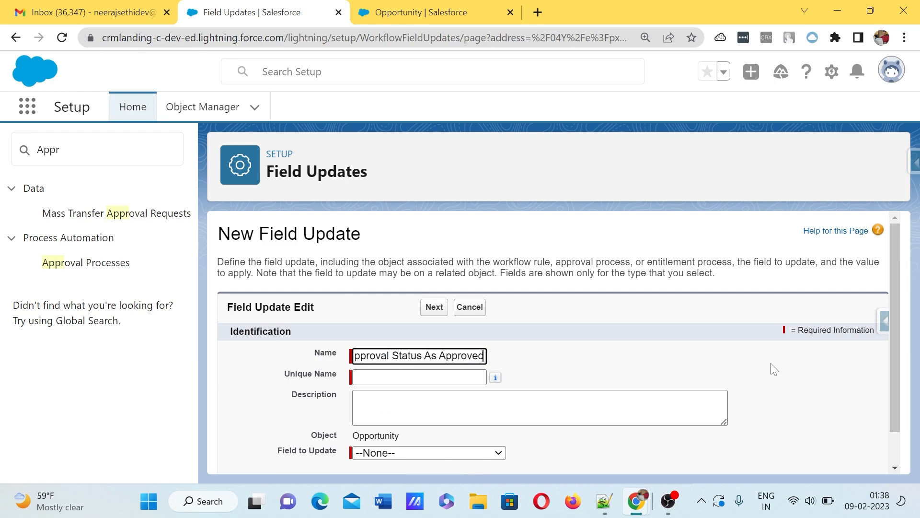
key("Tab")
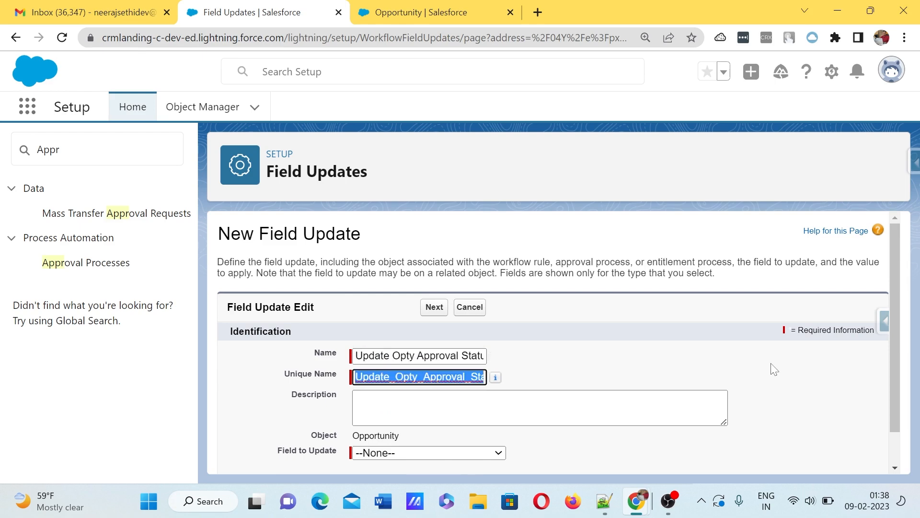
scroll(775, 370, "down", 1)
left_click(479, 418)
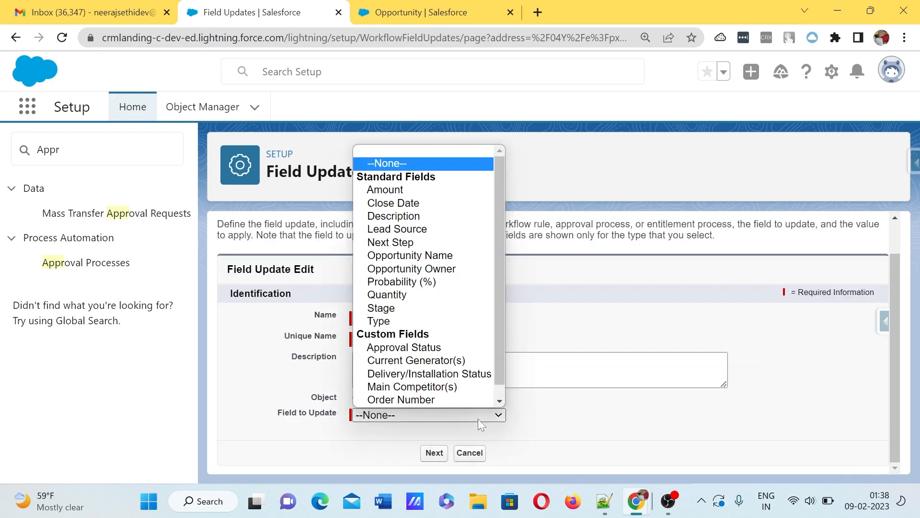
left_click(433, 347)
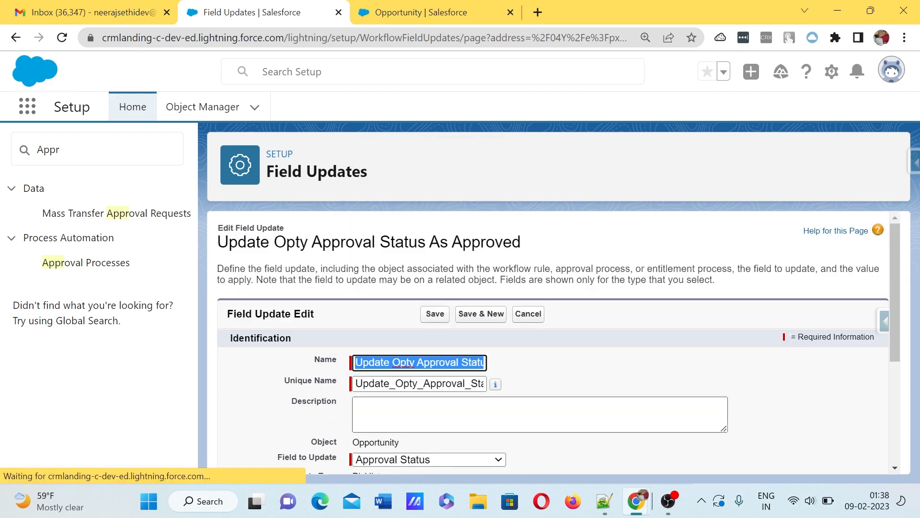
Set the field update's new value to the specific value Approved and save it
scroll(482, 404, "down", 4)
left_click(481, 405)
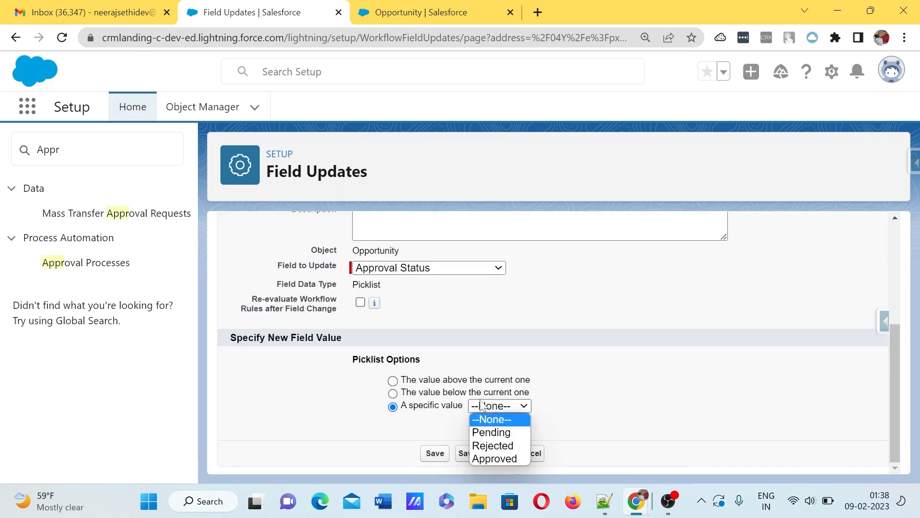
key("Down")
key("Down")
key("Down")
key("Return")
left_click(435, 453)
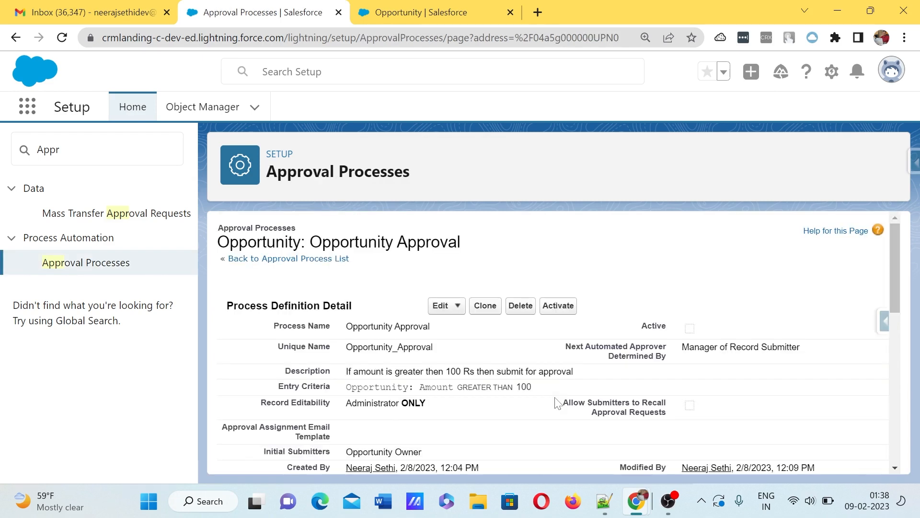
Show the Manager step's actions again and start a new field update under its rejection actions
scroll(318, 349, "down", 10)
scroll(318, 349, "up", 2)
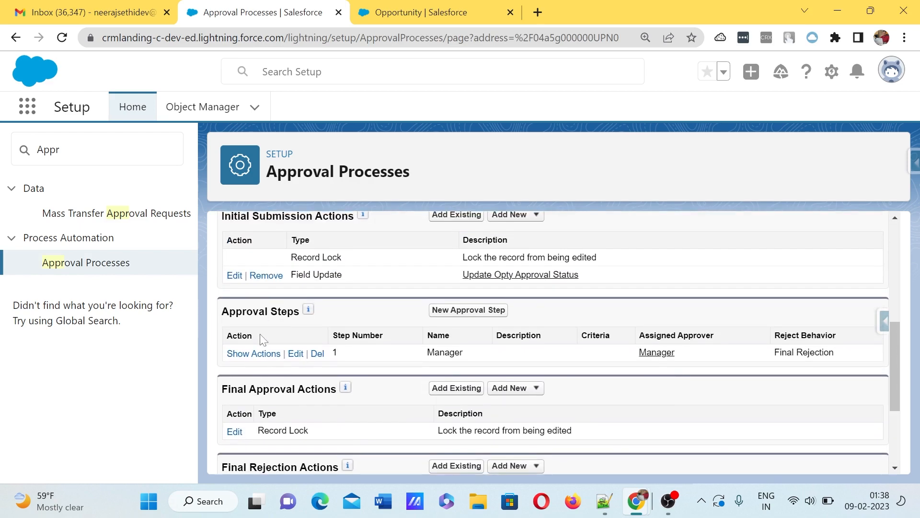
left_click(235, 354)
scroll(451, 369, "down", 1)
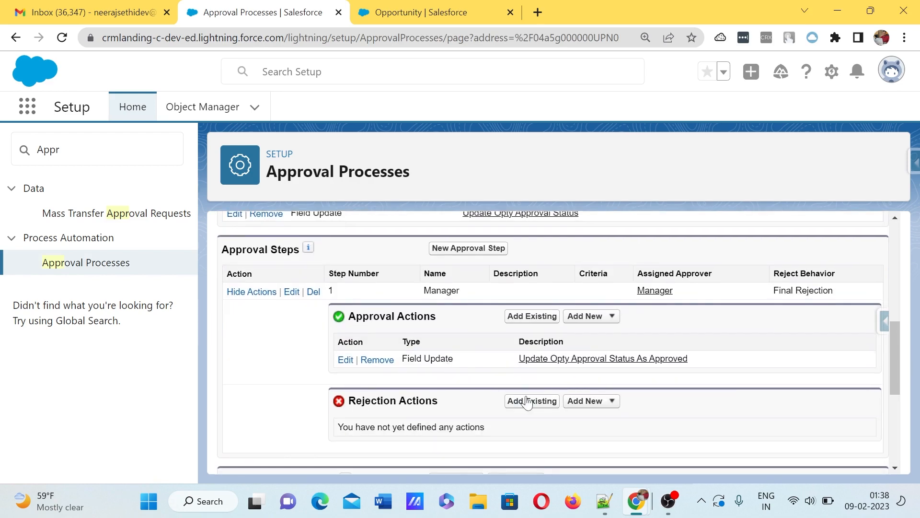
left_click(589, 401)
scroll(592, 418, "down", 1)
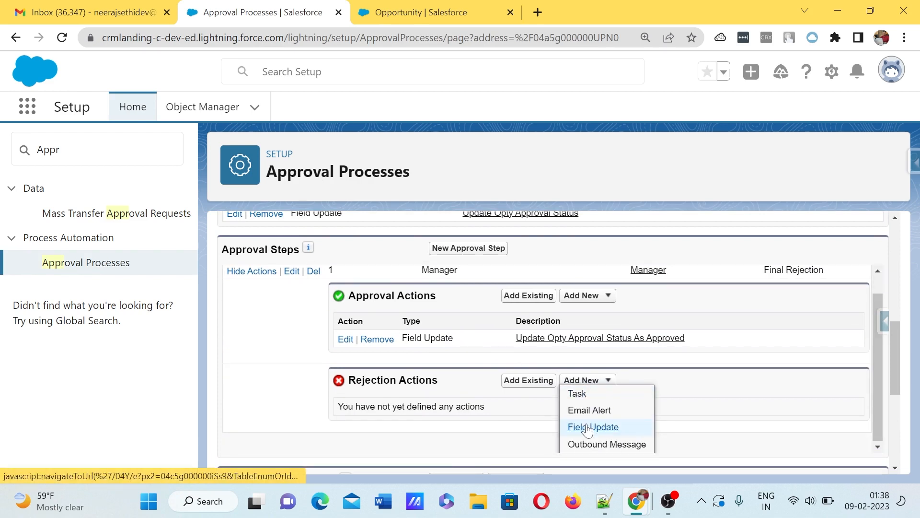
left_click(589, 428)
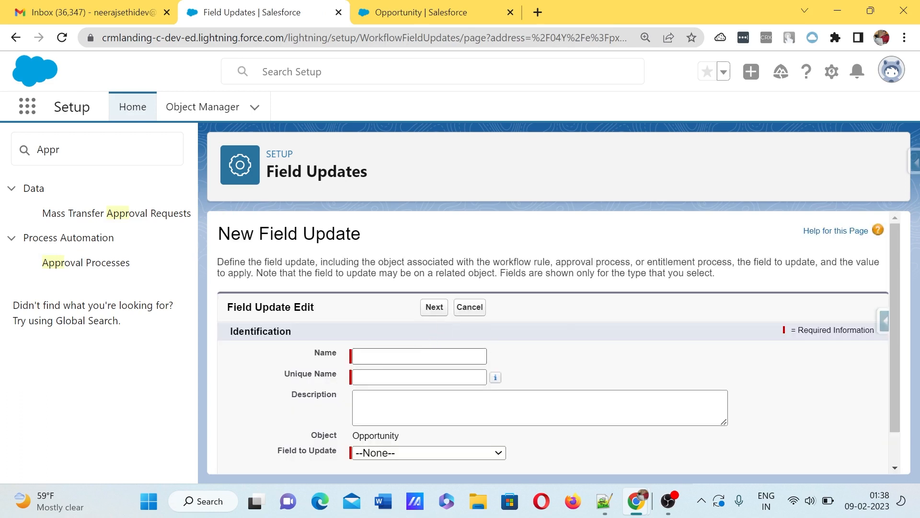
Name the rejection field update Update Opty Approval Status As Rejected and choose Approval Status as the field to update
left_click(419, 356)
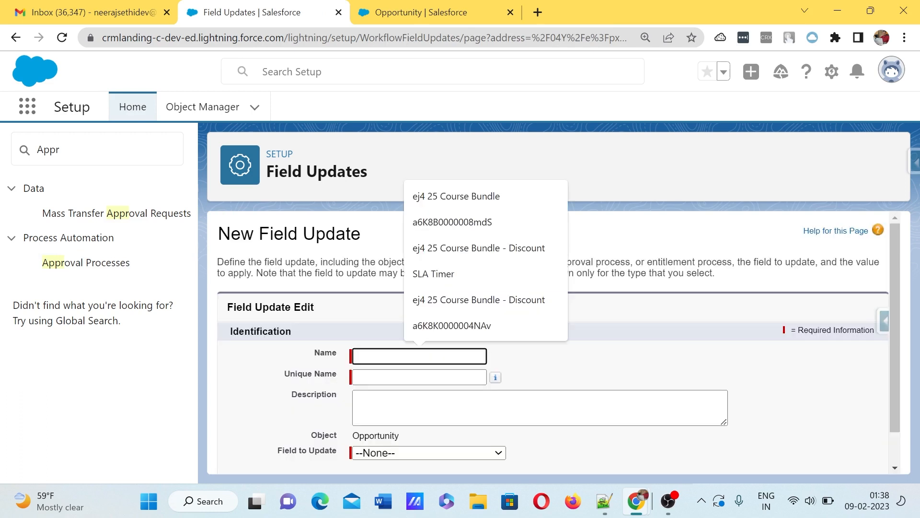
type("Update")
key("Down")
key("Down")
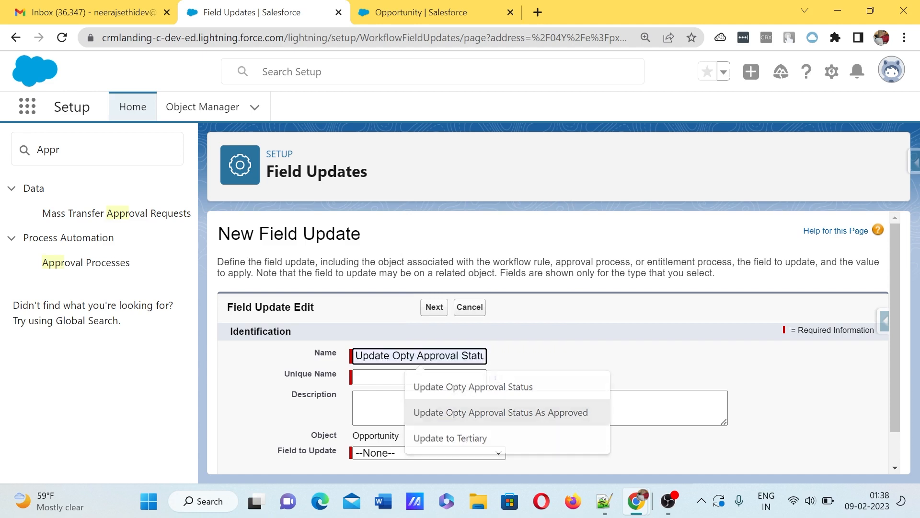
key("Return")
key("shift+End")
key("End")
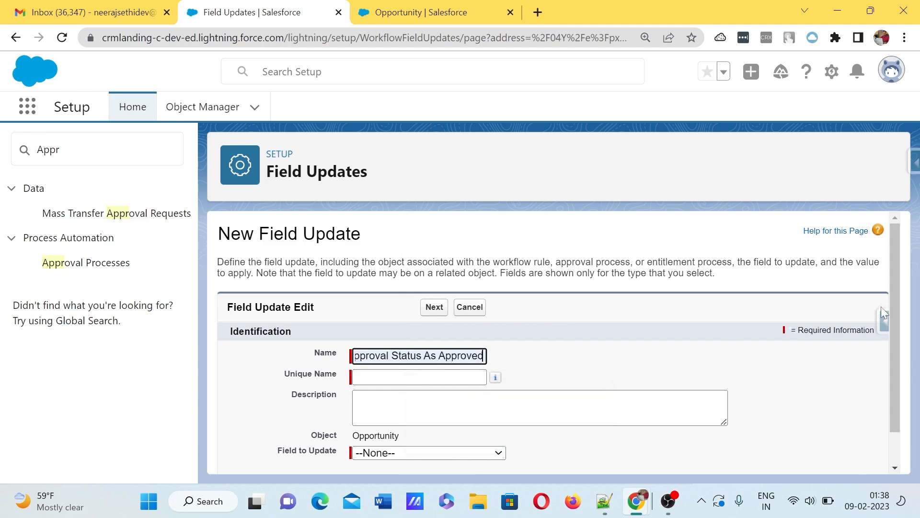
key("ctrl+shift+Left")
type("Rejected")
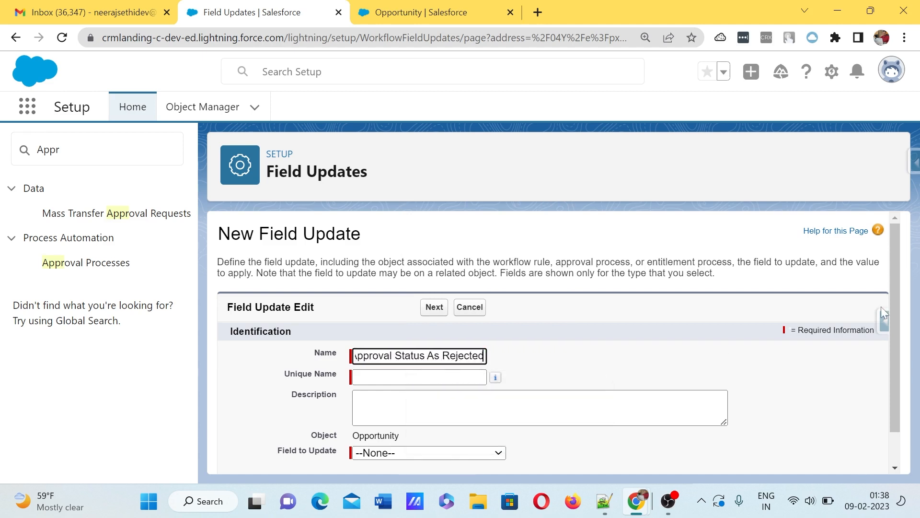
key("Tab")
scroll(887, 353, "down", 2)
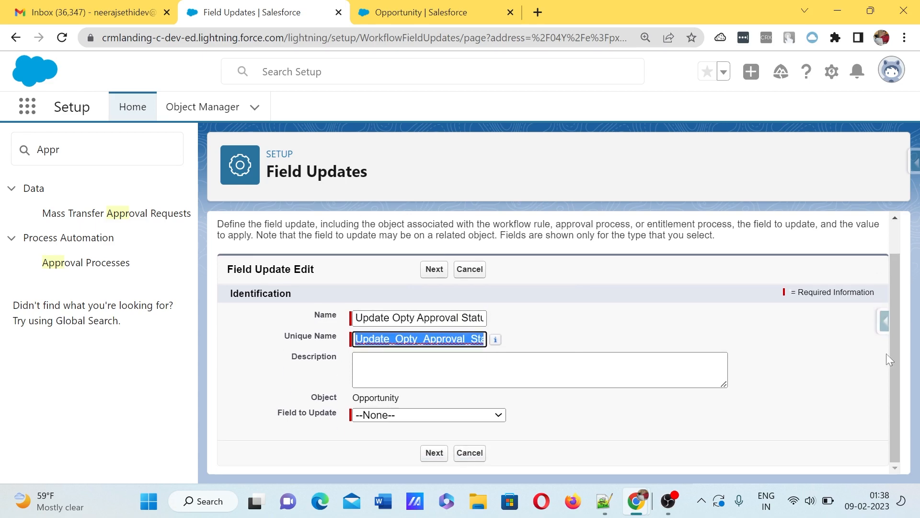
left_click(482, 415)
left_click(404, 347)
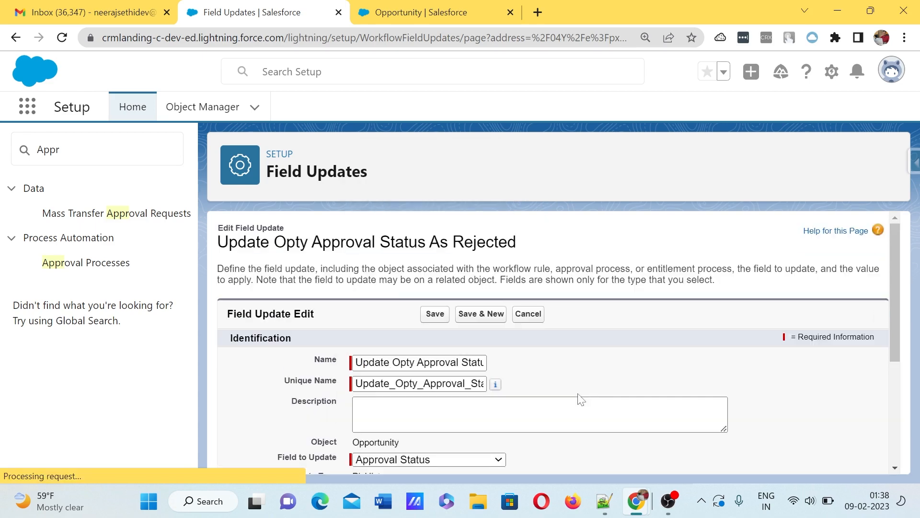
Set the rejection field update's new value to the specific value Rejected and save it
scroll(551, 414, "down", 4)
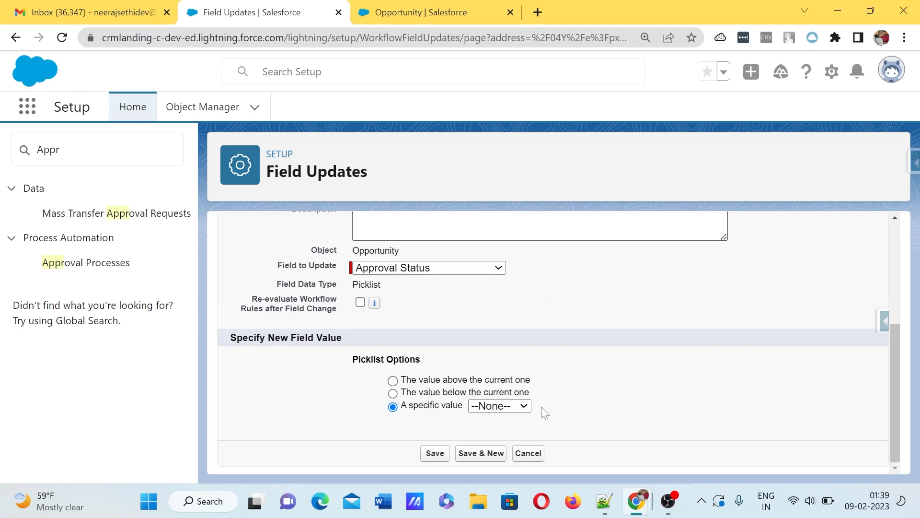
left_click(500, 406)
left_click(493, 444)
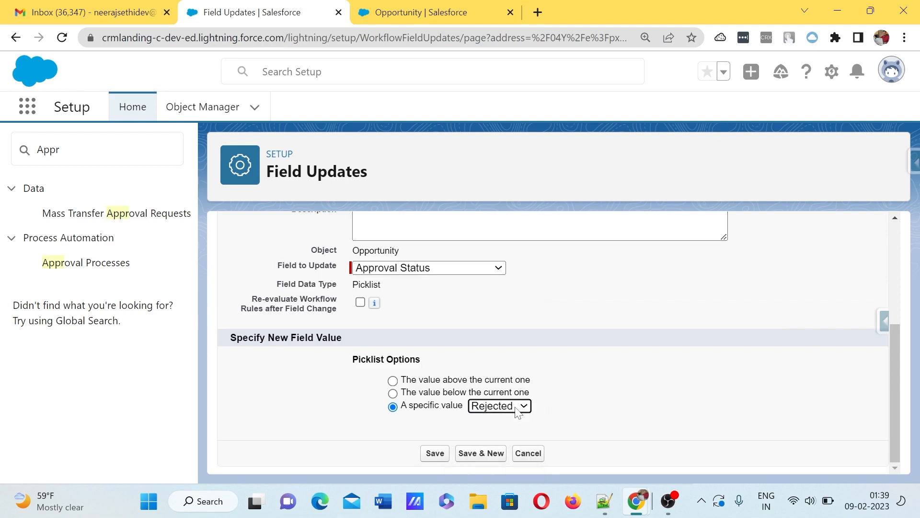
left_click(434, 453)
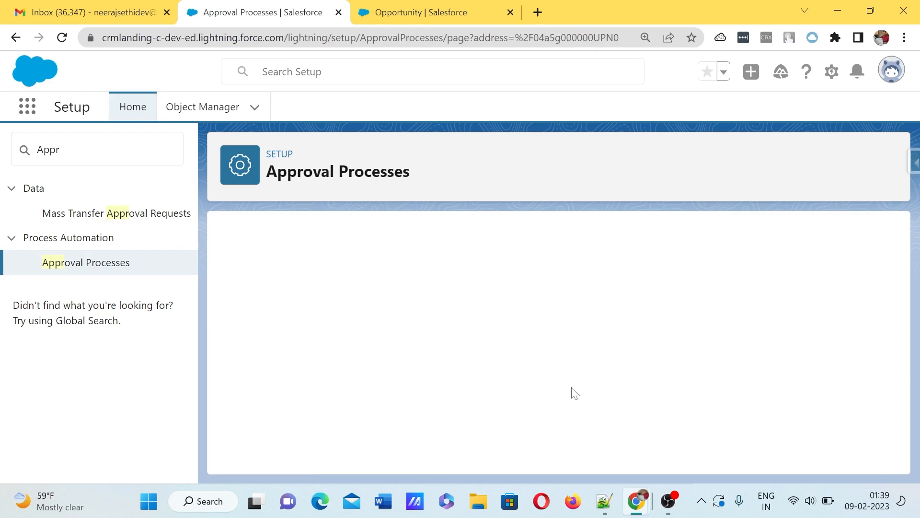
Examine the Manager step's approval and rejection actions and the process's final approval, final rejection and recall actions
scroll(576, 393, "down", 8)
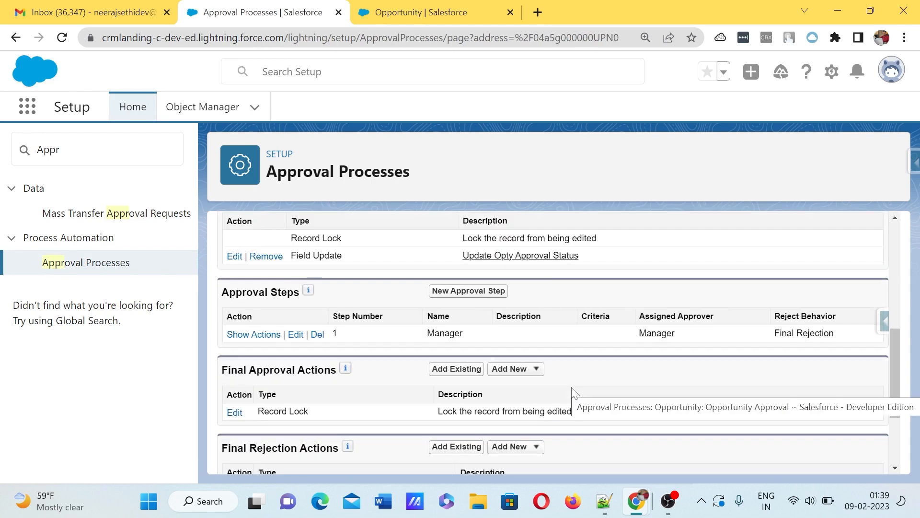
scroll(573, 391, "down", 1)
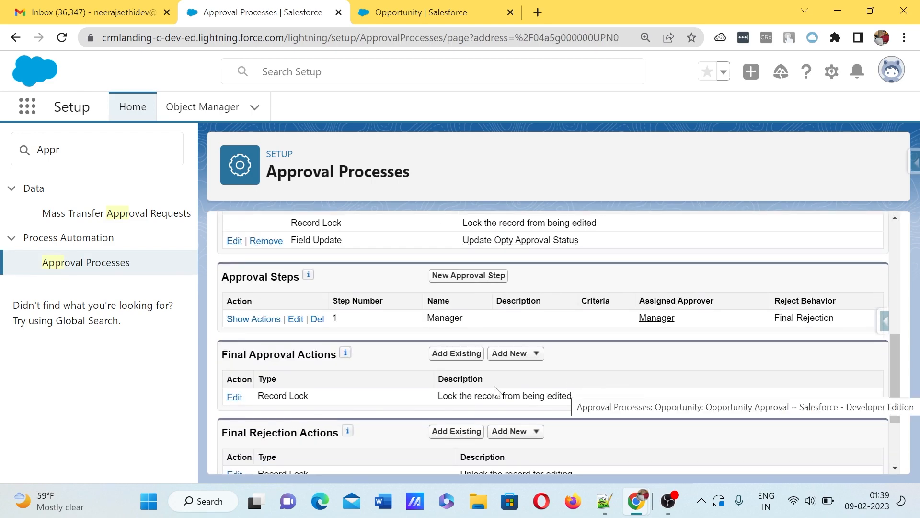
left_click(254, 319)
scroll(254, 322, "down", 1)
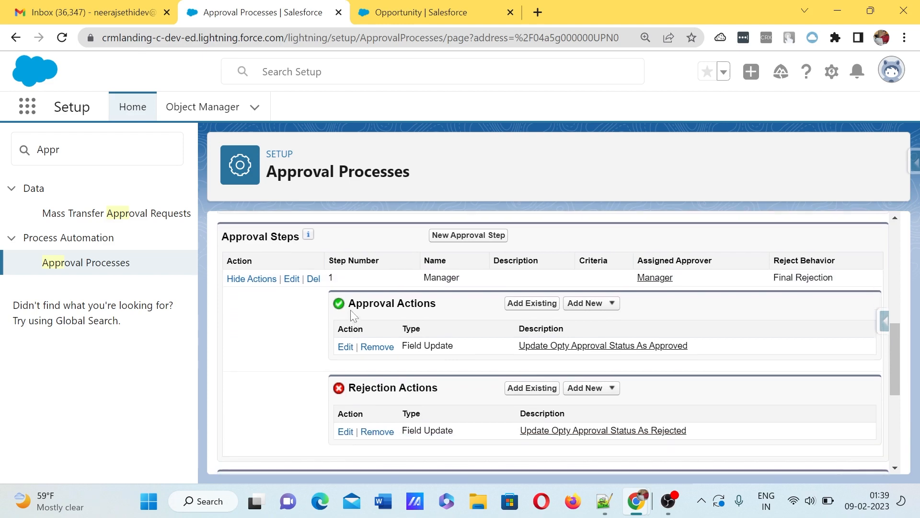
left_click_drag(350, 307, 411, 304)
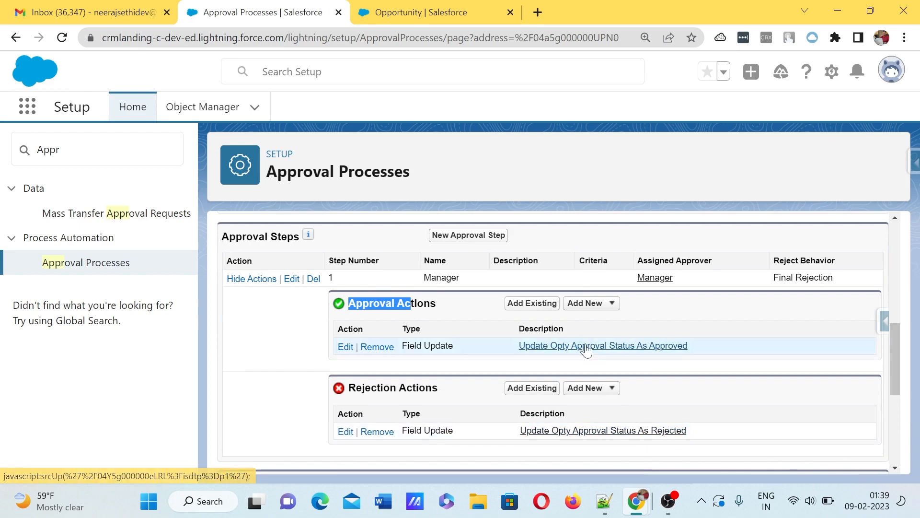
left_click(589, 304)
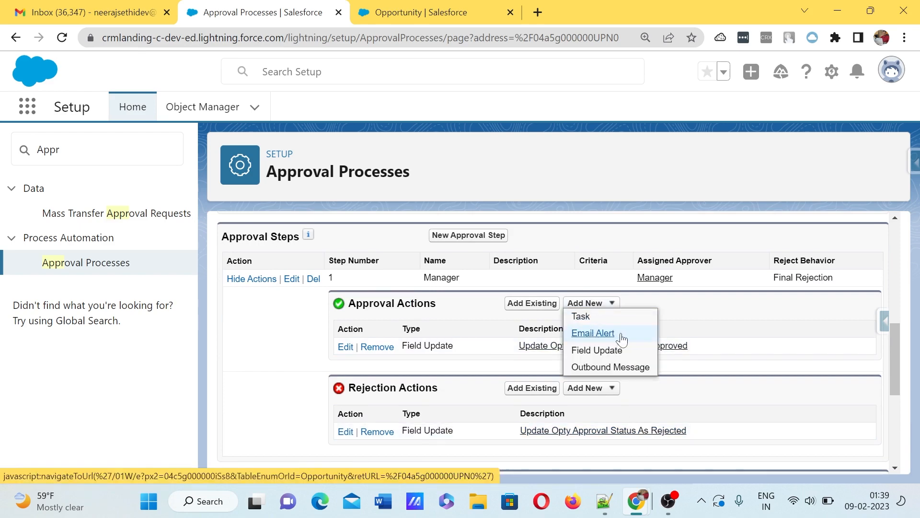
scroll(751, 383, "down", 2)
scroll(752, 382, "down", 2)
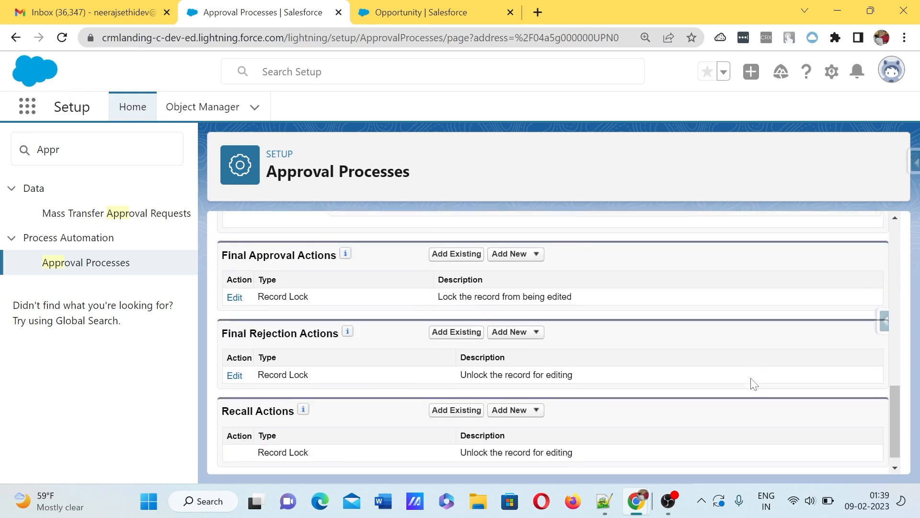
scroll(283, 287, "up", 3)
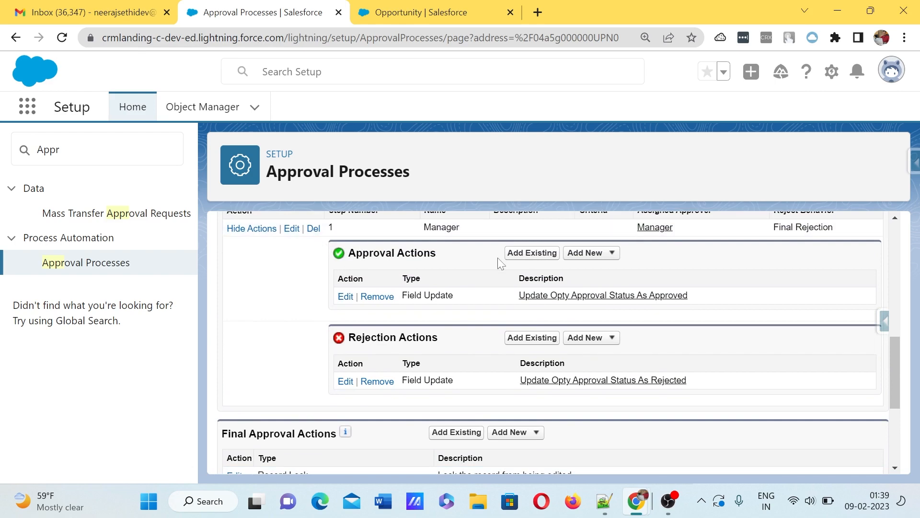
scroll(498, 259, "down", 3)
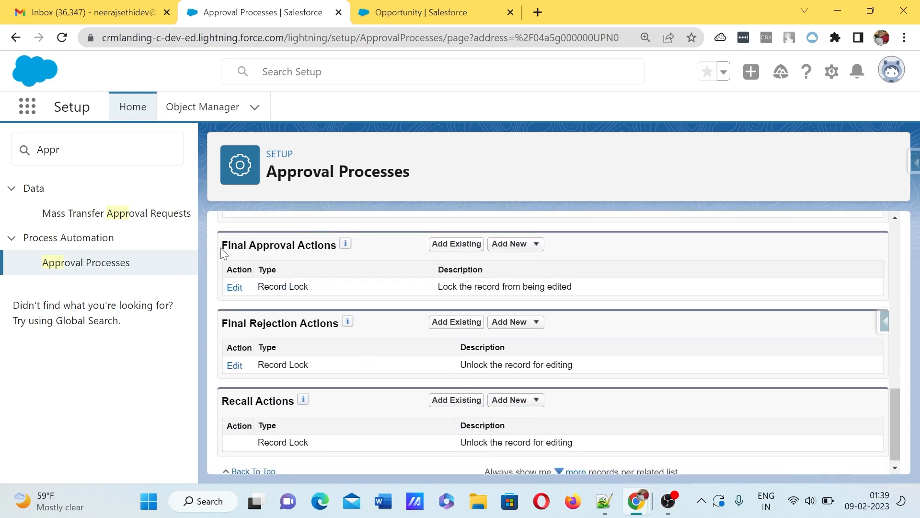
Examine the record lock under the process's final approval actions and compare it with the final rejection and recall actions
left_click_drag(221, 246, 311, 245)
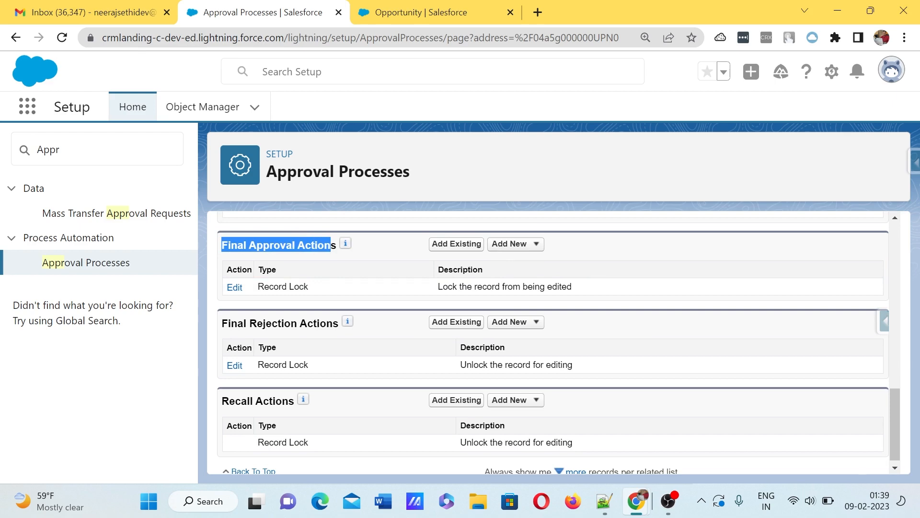
left_click_drag(331, 245, 291, 257)
scroll(377, 239, "up", 2)
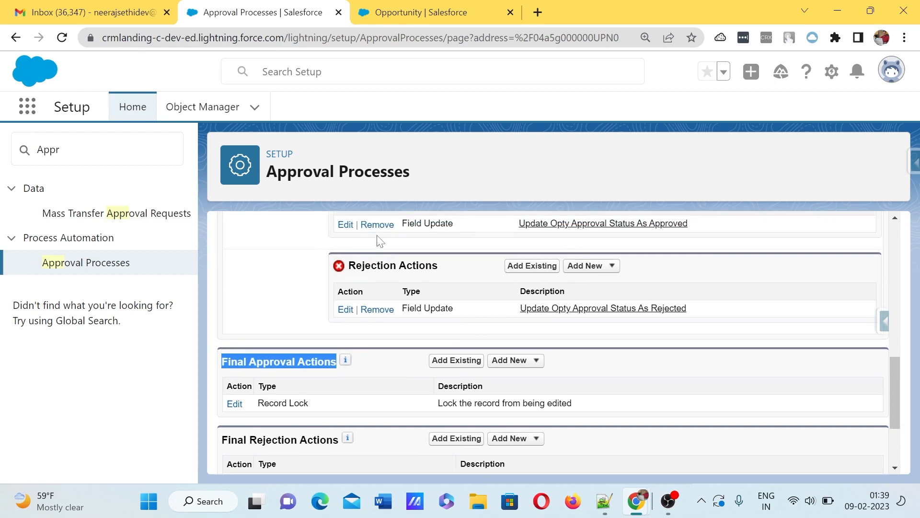
scroll(379, 241, "down", 2)
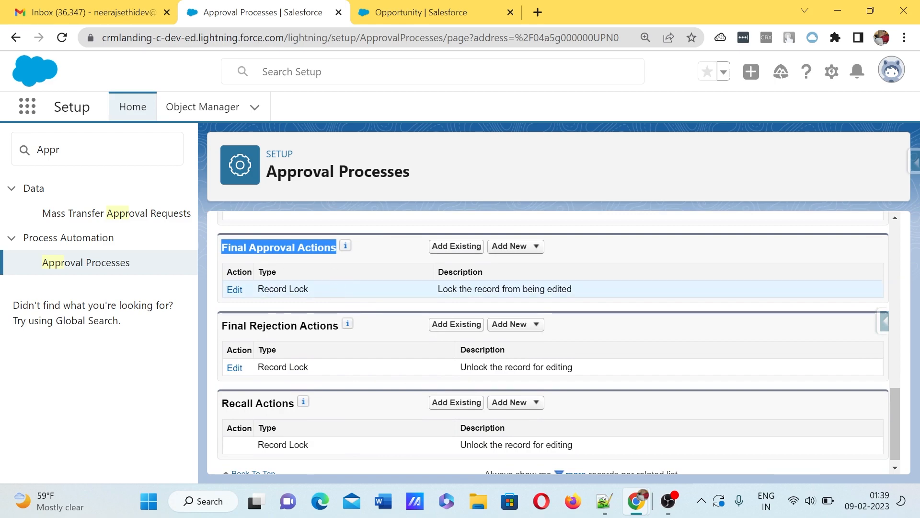
left_click_drag(257, 289, 339, 294)
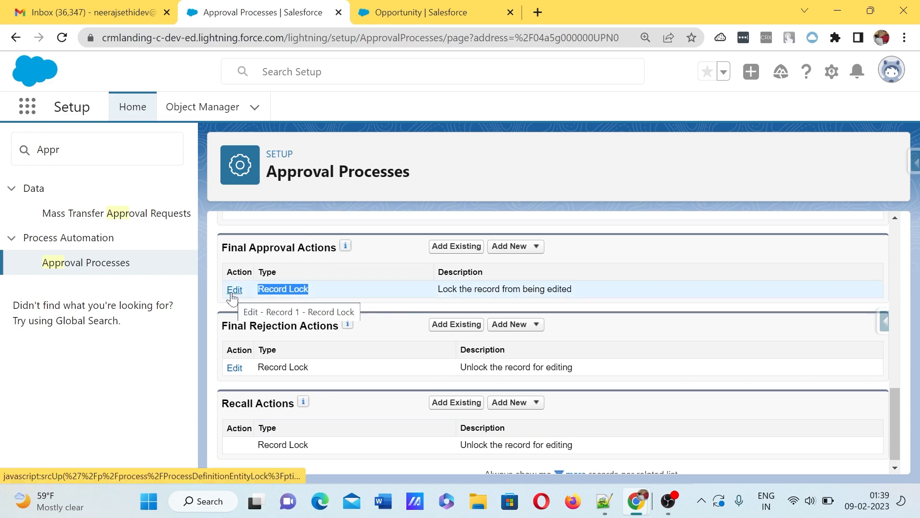
scroll(232, 297, "down", 2)
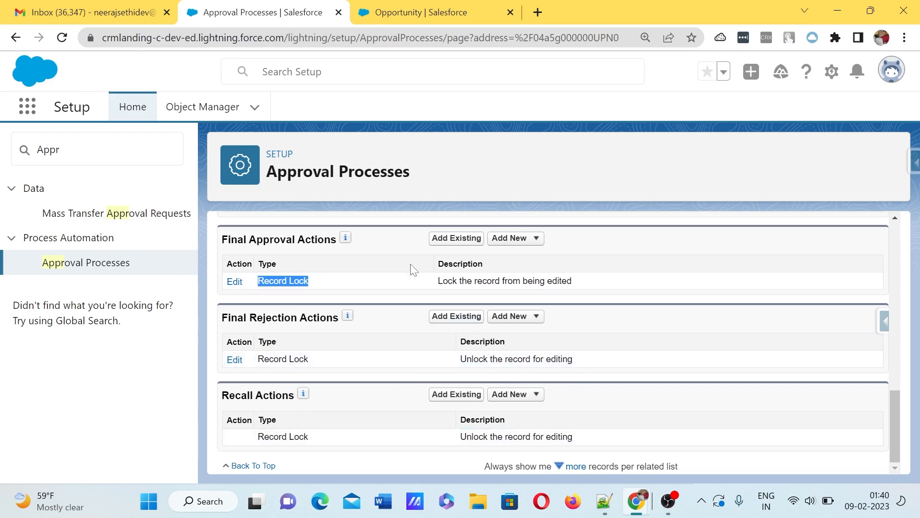
Activate the Opportunity Approval process and accept that its approval steps can no longer be added or removed
scroll(413, 269, "up", 15)
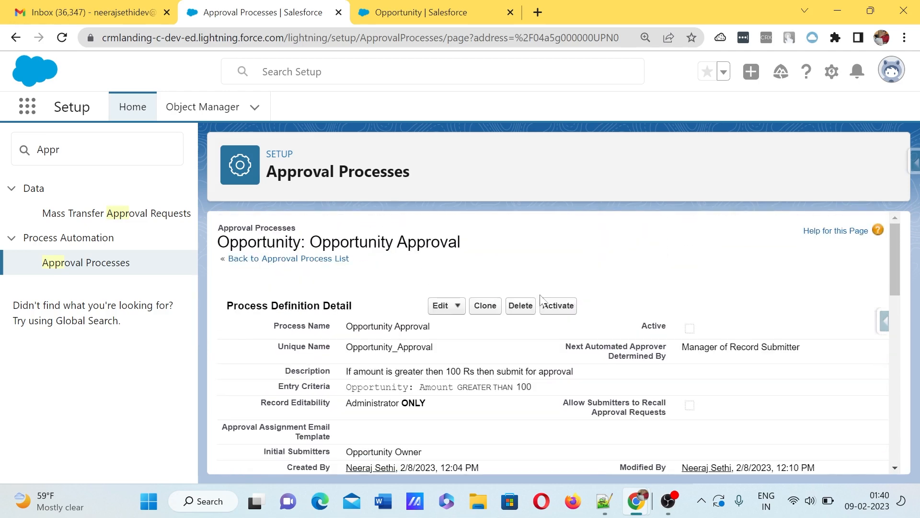
left_click(555, 308)
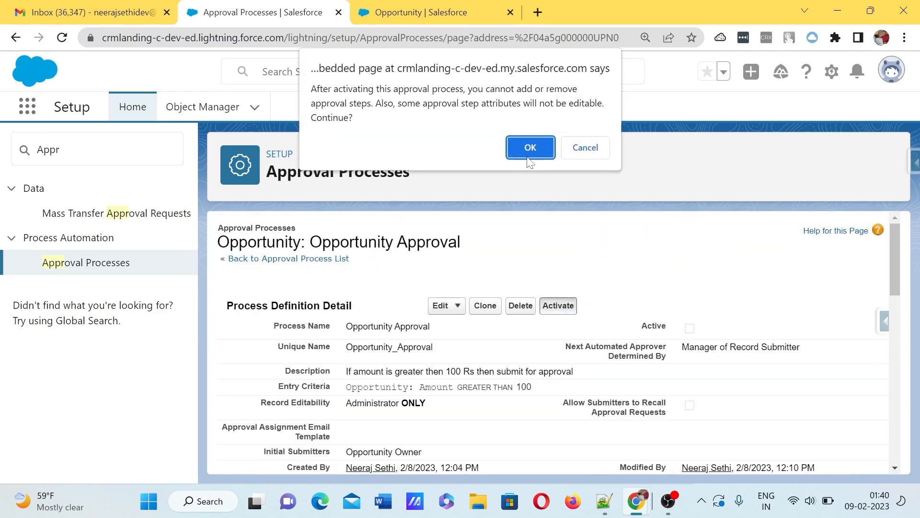
left_click(528, 157)
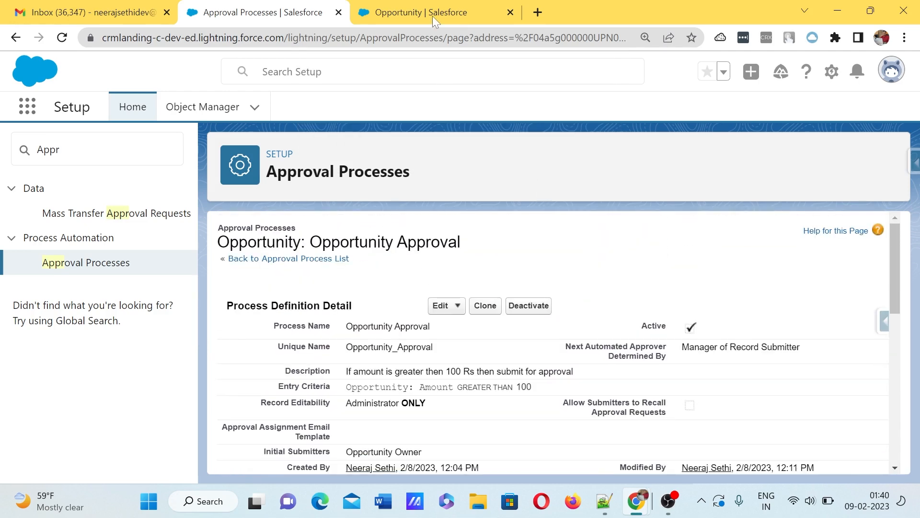
Switch to the Opportunity browser tab, find Opportunities in the app launcher, and start a new opportunity record
left_click(432, 16)
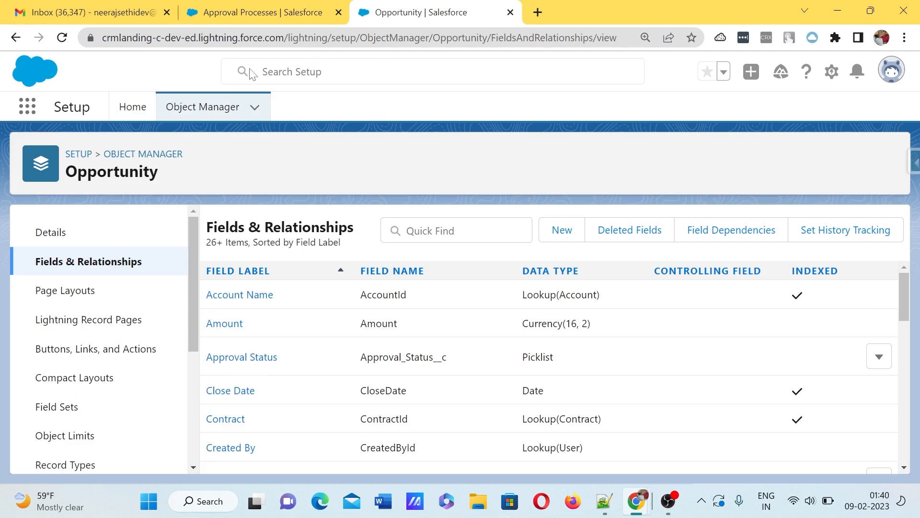
left_click(28, 107)
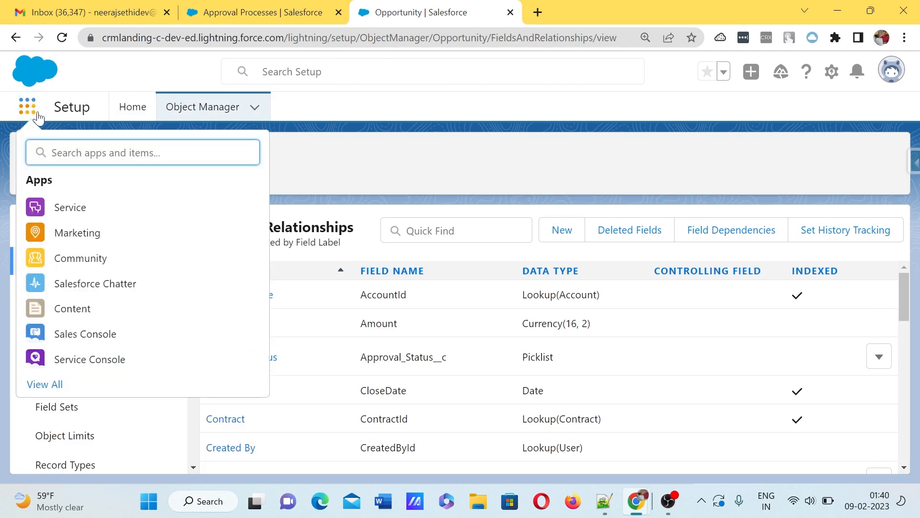
type("Oppor")
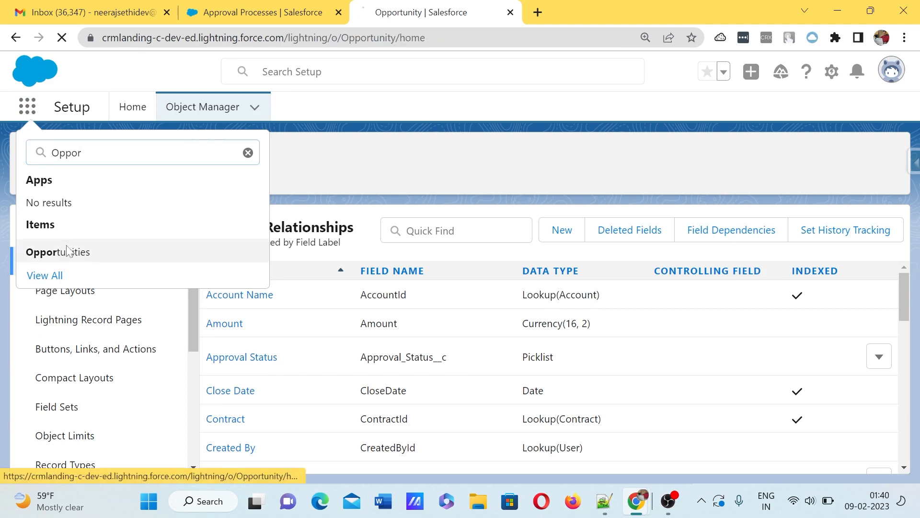
left_click(65, 251)
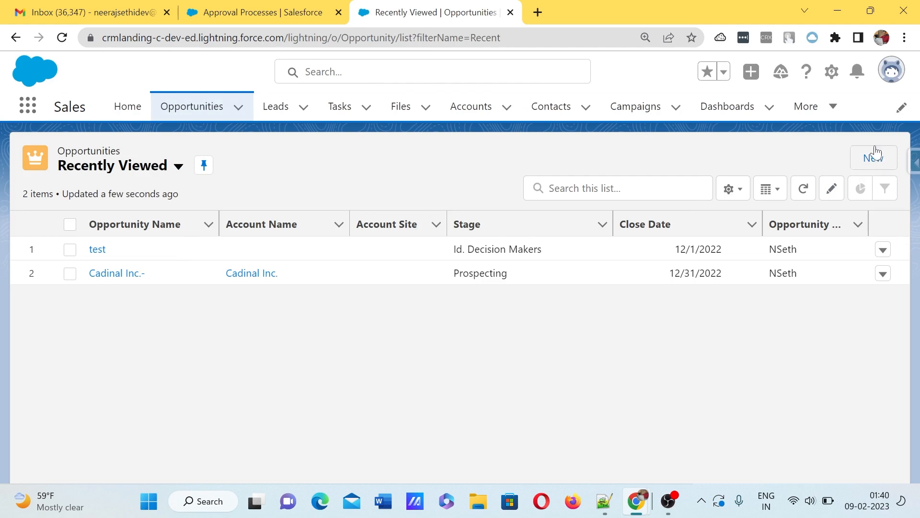
left_click(875, 153)
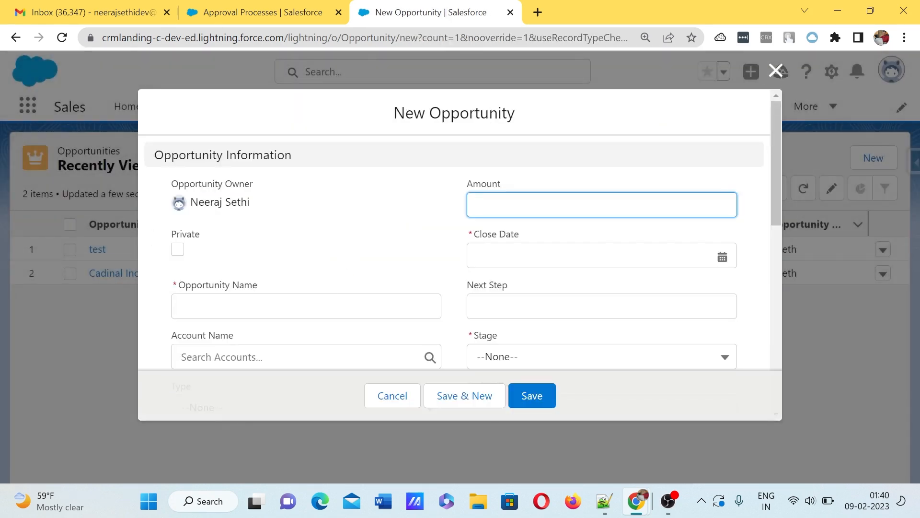
Name the new opportunity Sales Office and set its stage to Perception Analysis
left_click(306, 306)
type("Sales Office")
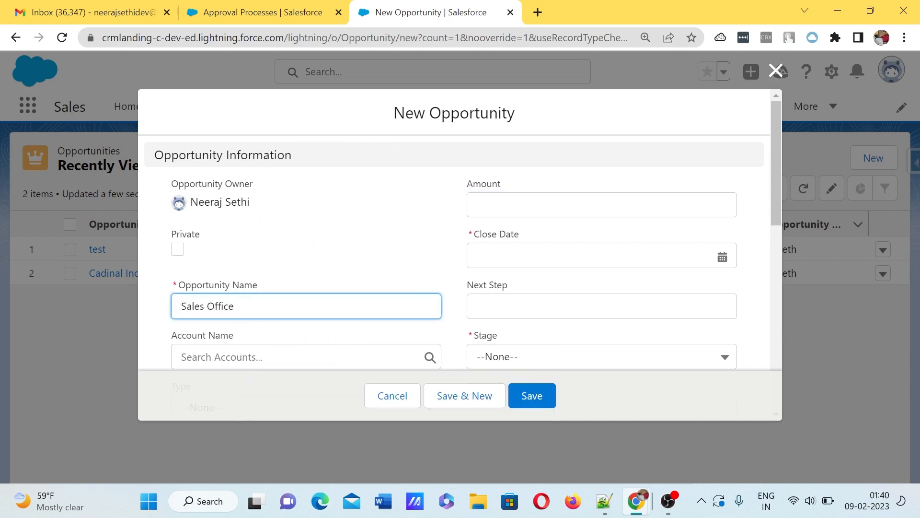
scroll(443, 261, "down", 1)
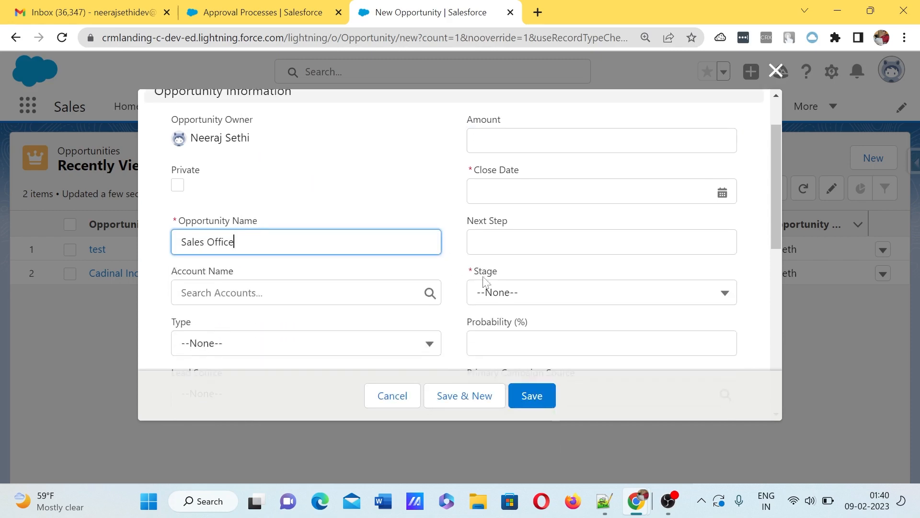
left_click(548, 287)
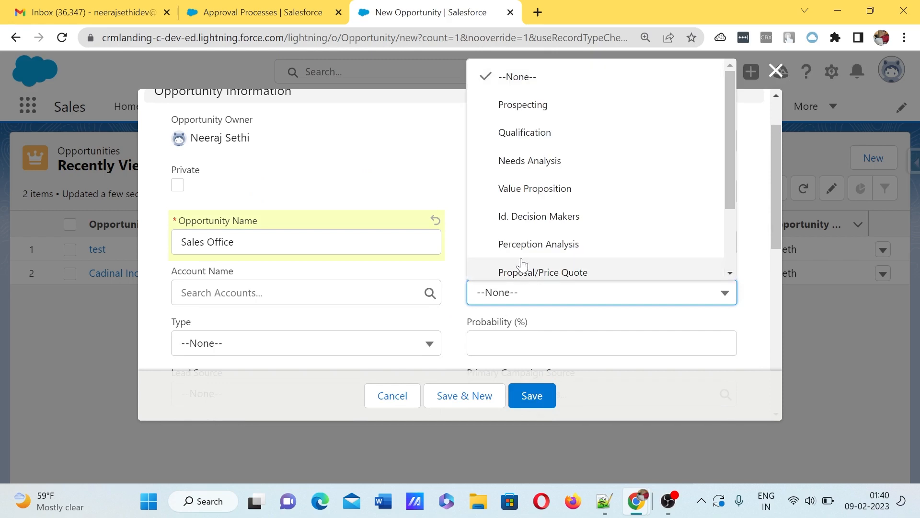
left_click(522, 241)
Set the opportunity's amount to 101 and its close date to 2/9/2023
left_click(551, 140)
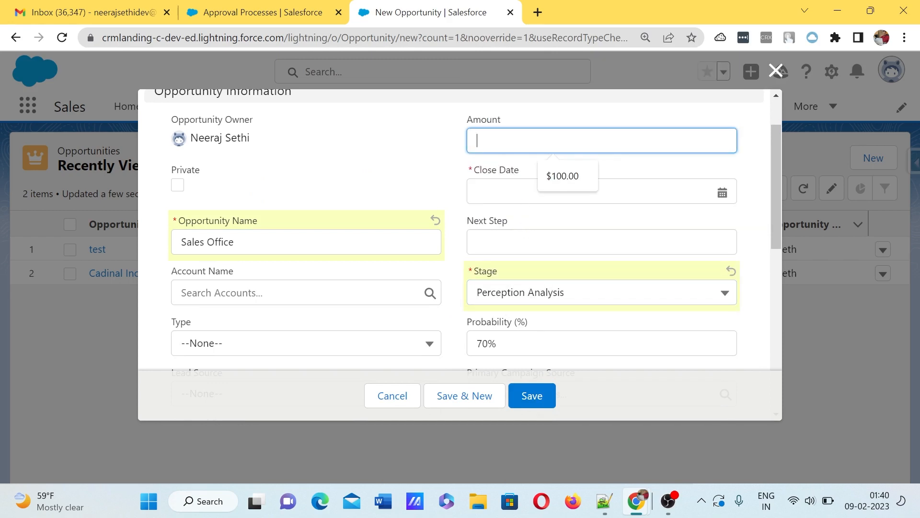
type("100")
scroll(517, 152, "up", 1)
key("BackSpace")
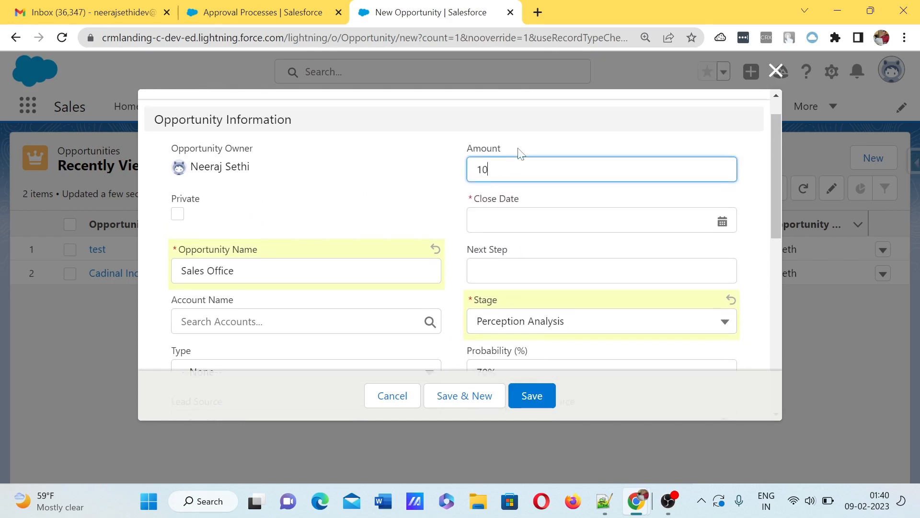
type("1")
scroll(519, 153, "down", 1)
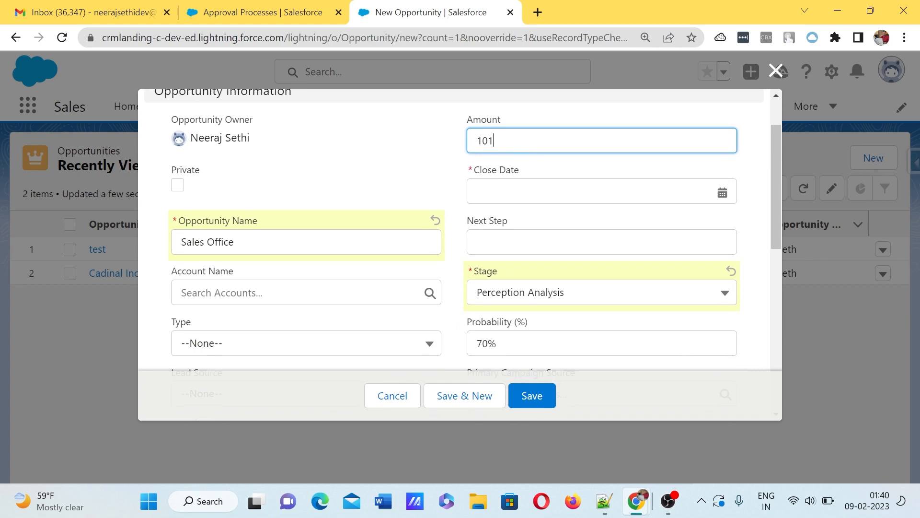
left_click(583, 193)
left_click(657, 311)
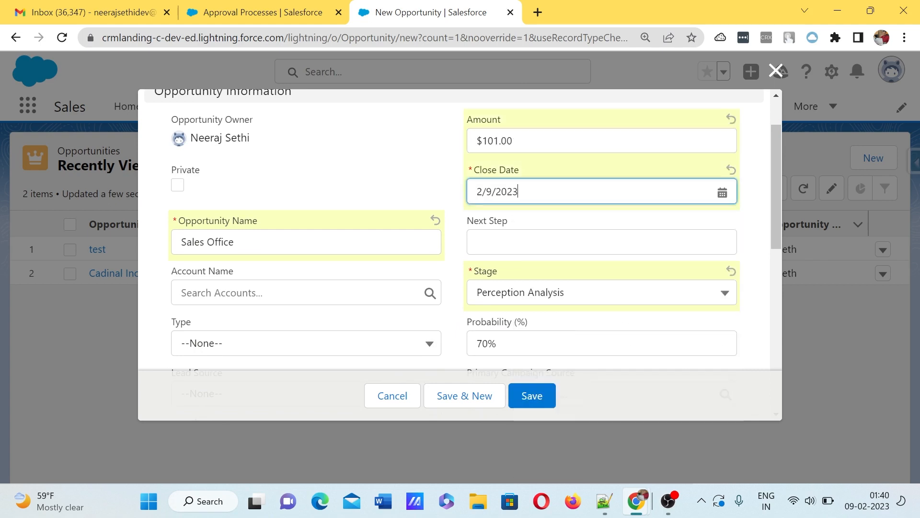
Review the Approval Status choices, leave the field at None, and save the Sales Office opportunity
scroll(433, 366, "down", 10)
scroll(433, 366, "down", 3)
scroll(433, 366, "up", 5)
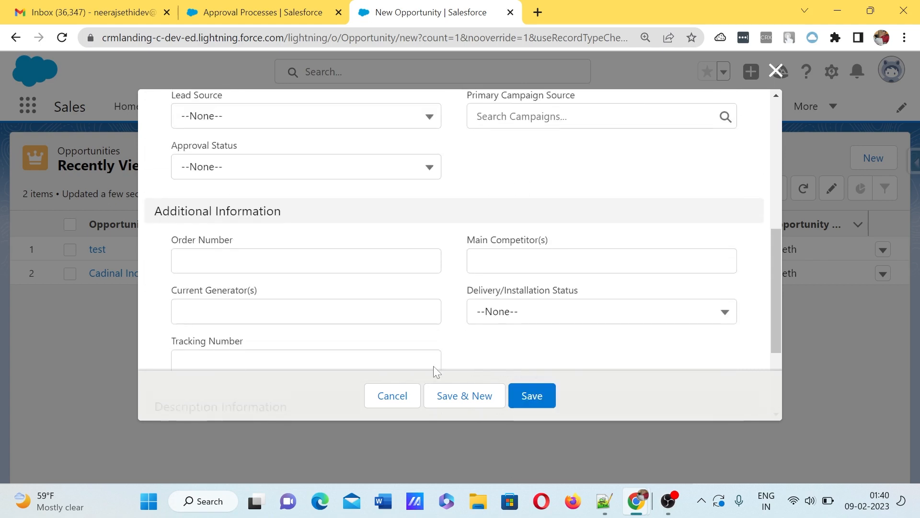
left_click(234, 295)
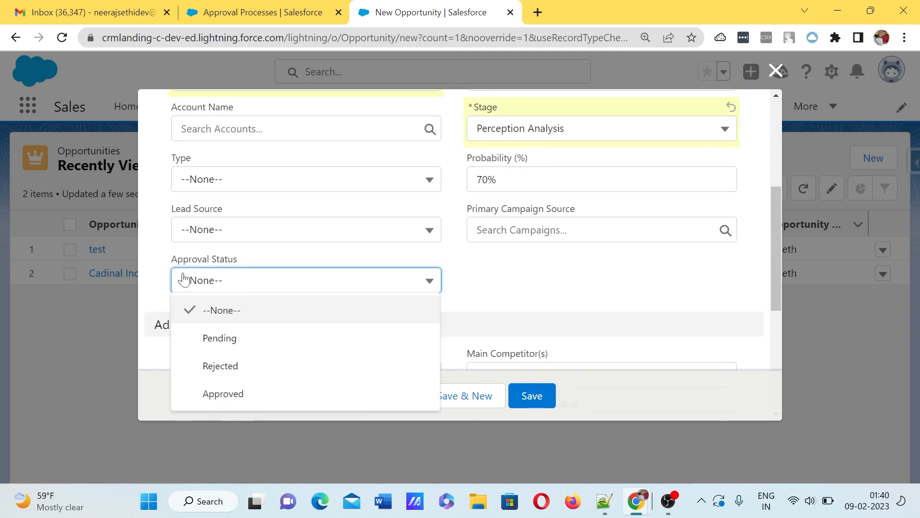
left_click(542, 395)
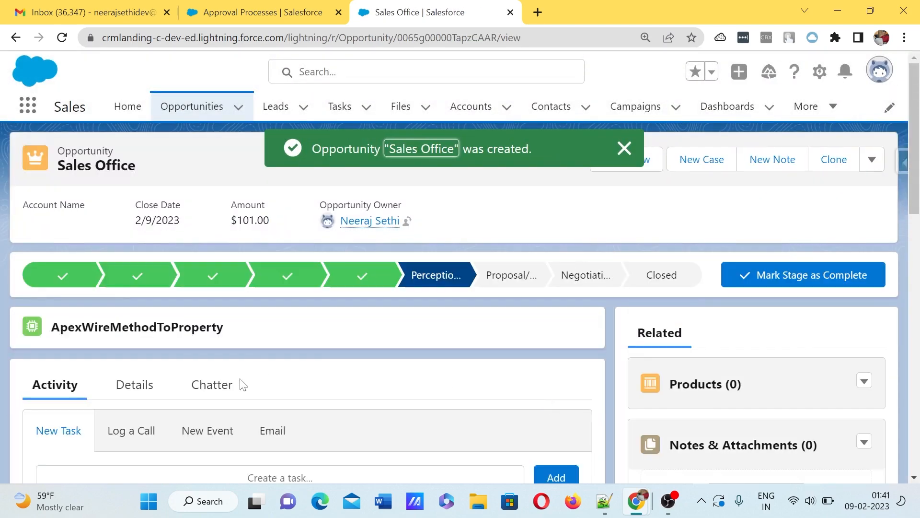
Examine the Sales Office opportunity's details, including its Approval Status field
left_click(130, 395)
scroll(137, 395, "down", 1)
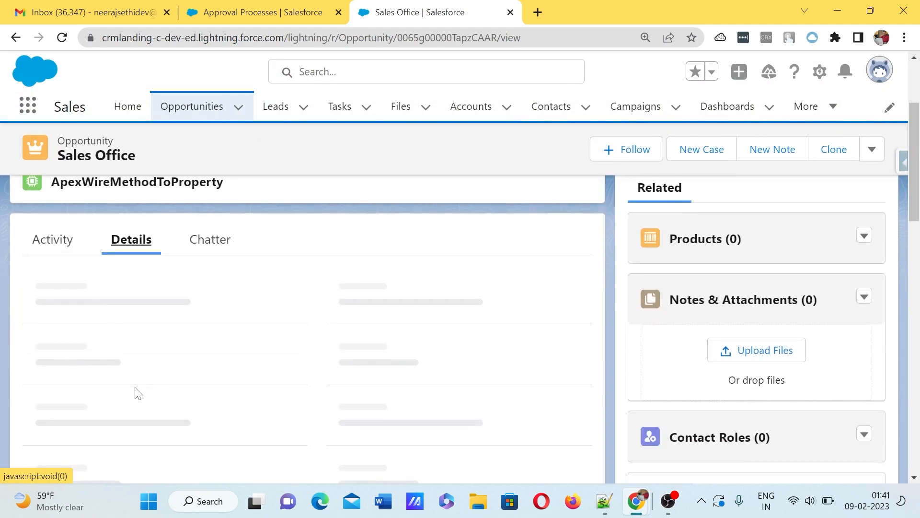
scroll(138, 393, "down", 5)
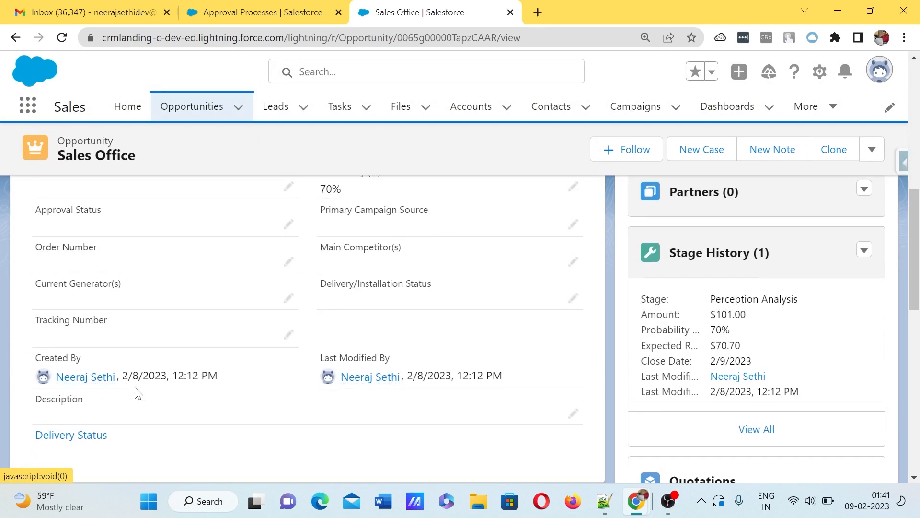
scroll(138, 393, "up", 3)
scroll(138, 393, "up", 3)
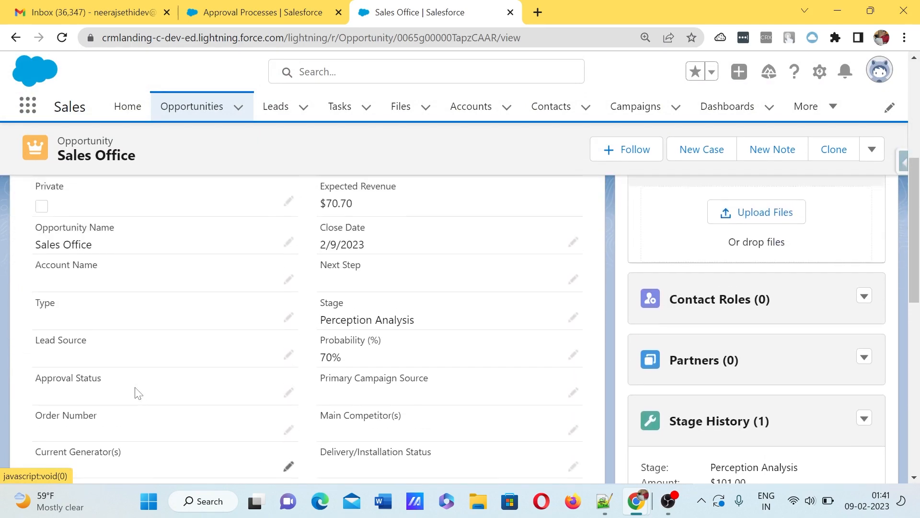
scroll(139, 393, "down", 5)
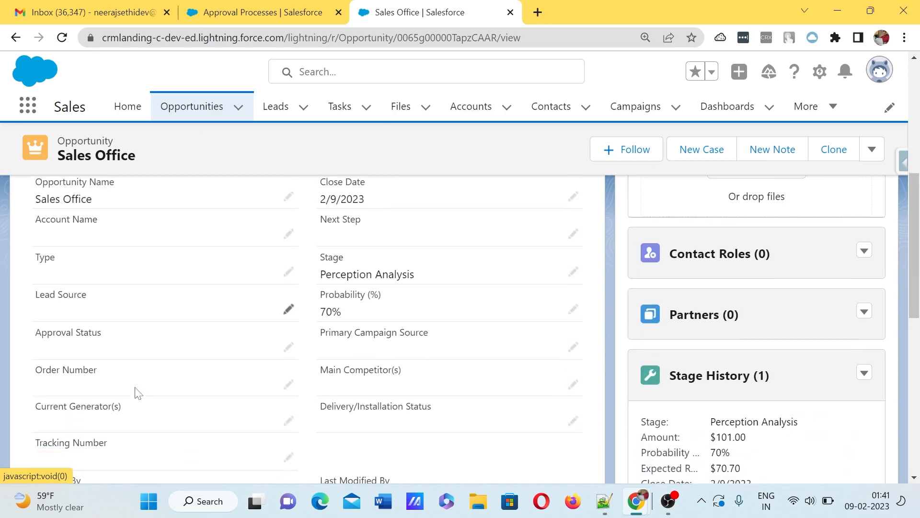
scroll(138, 393, "up", 2)
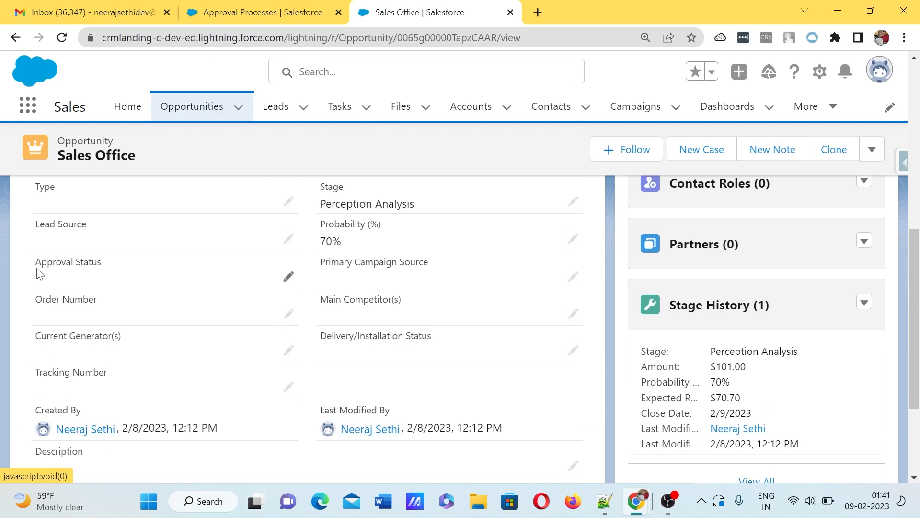
left_click_drag(35, 262, 102, 263)
Try to submit the Sales Office opportunity for approval with a short comment, and close the resulting message
scroll(349, 294, "up", 6)
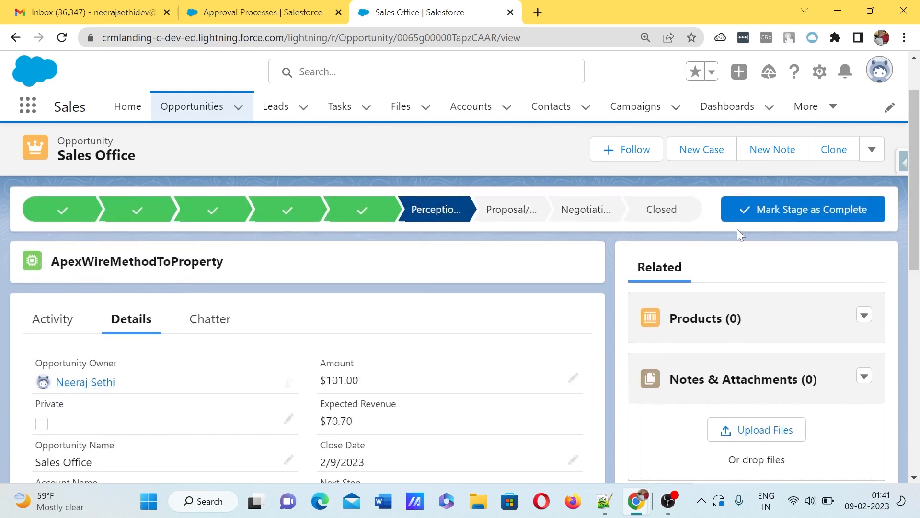
left_click(870, 151)
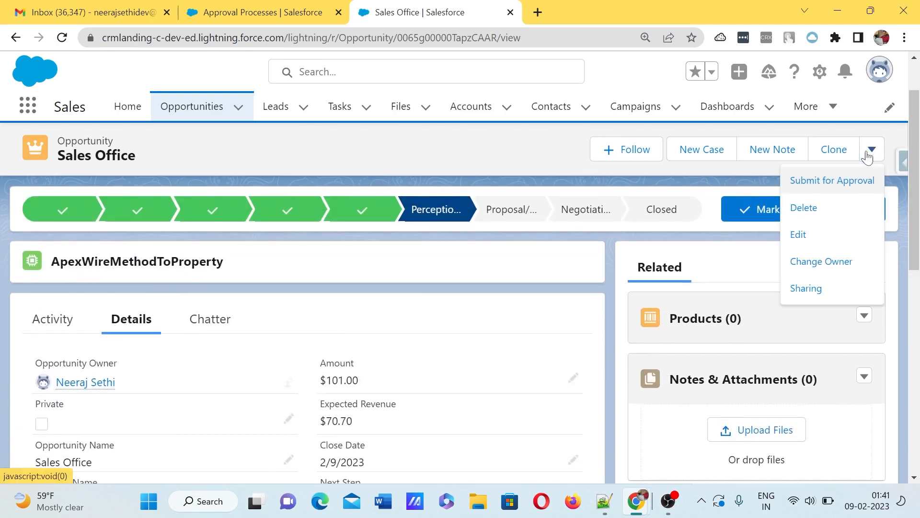
left_click(825, 180)
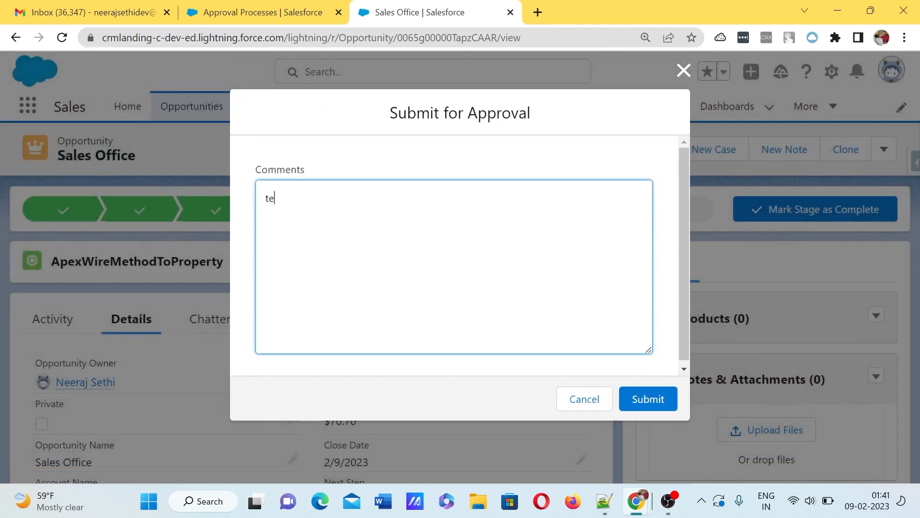
left_click(676, 399)
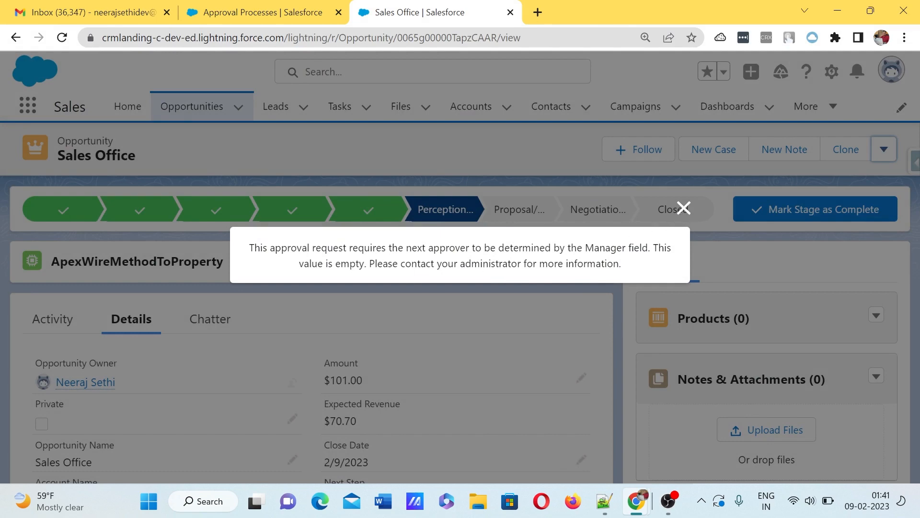
left_click_drag(244, 252, 583, 265)
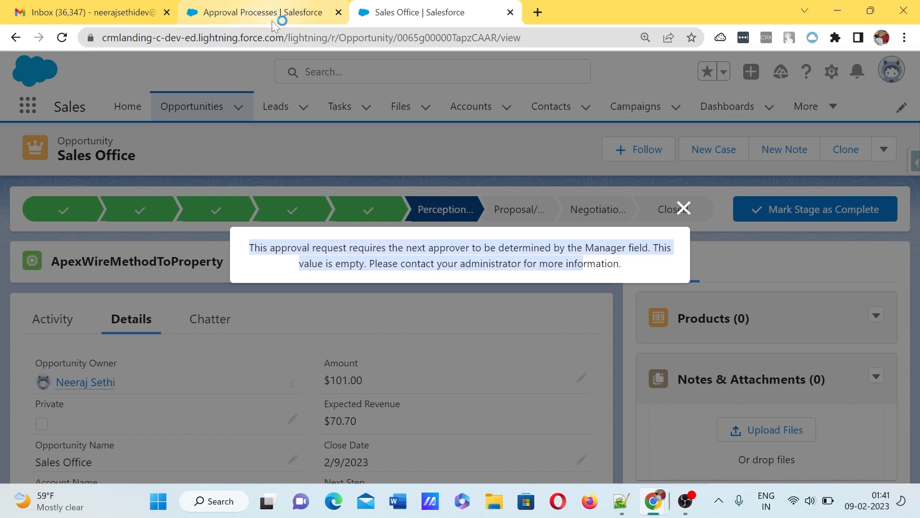
left_click(684, 207)
Check the lower part of the opportunity's details and its Approval History
scroll(467, 320, "down", 10)
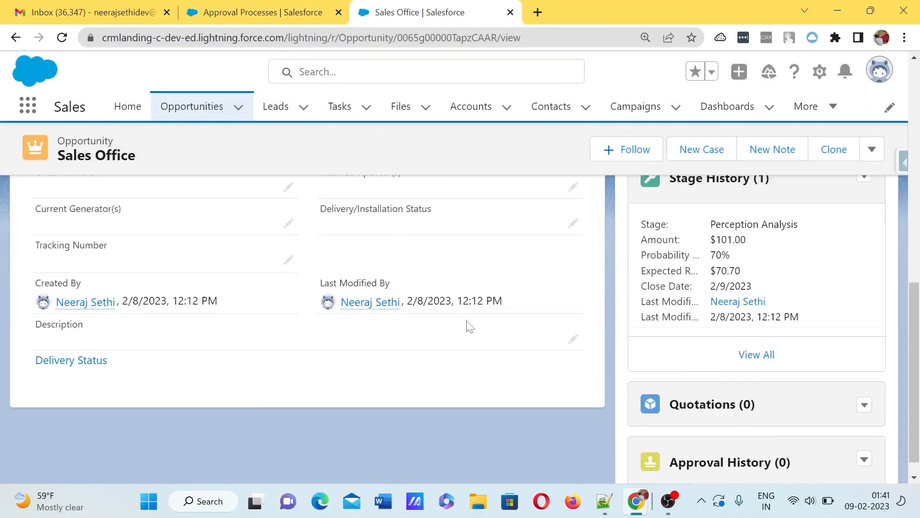
scroll(180, 310, "up", 3)
scroll(182, 311, "down", 3)
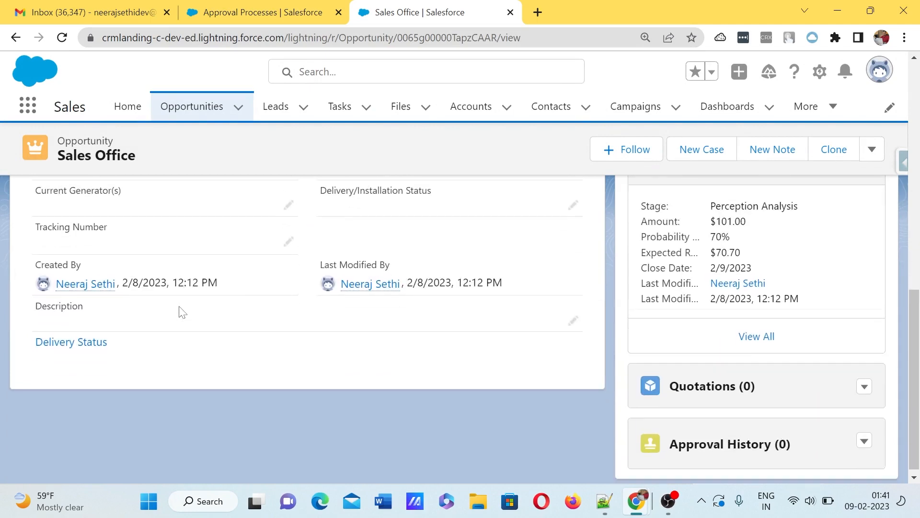
Open the opportunity creator's user record in a new tab and bring up its User Detail page
right_click(67, 285)
left_click(96, 300)
key("ctrl+Tab")
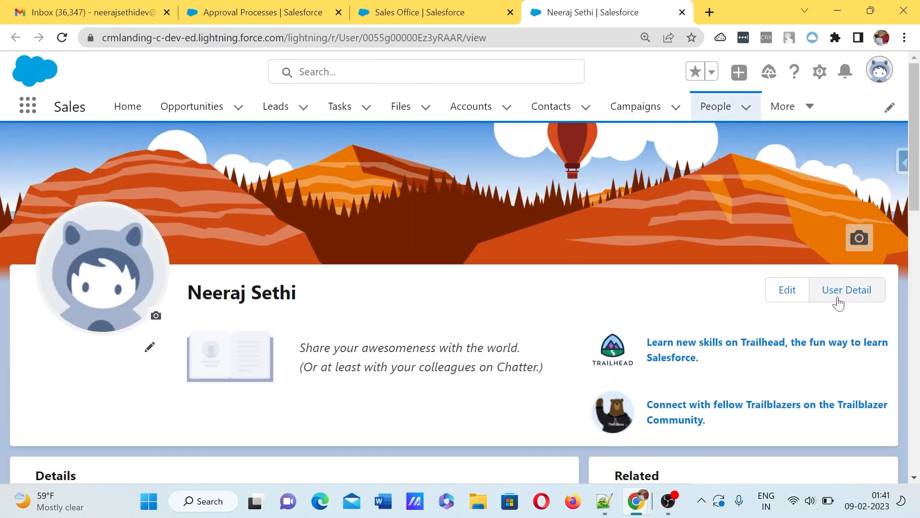
left_click(838, 303)
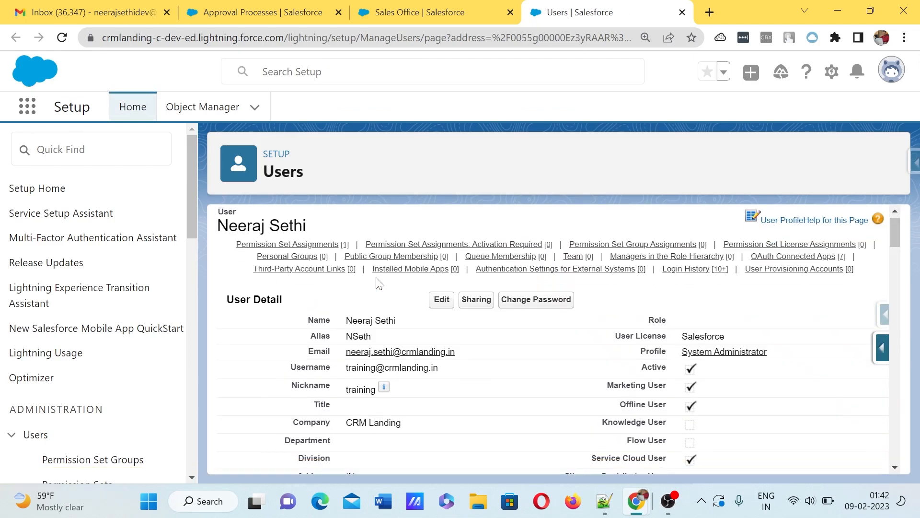
Find the Manager field on the user's detail page and open the user record for editing
key("ctrl+f")
type("Manag")
key("Return")
key("Return")
key("Return")
key("Return")
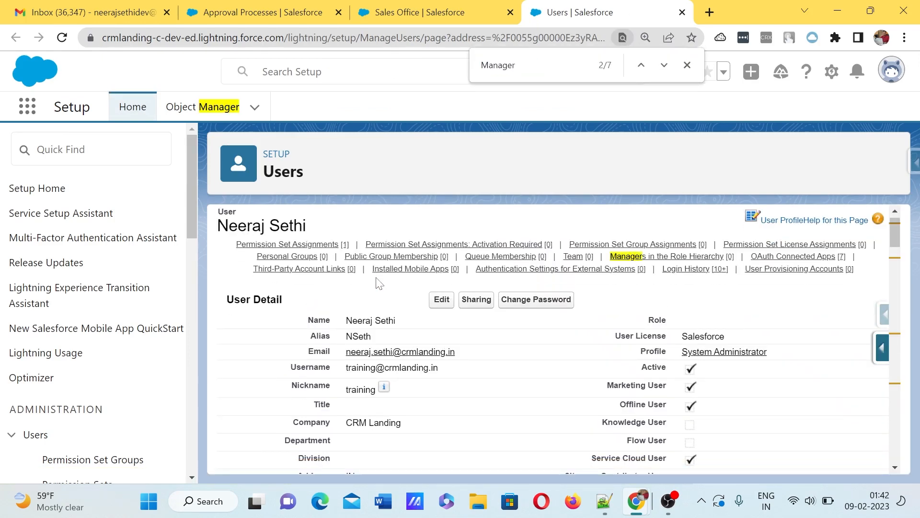
scroll(377, 282, "up", 12)
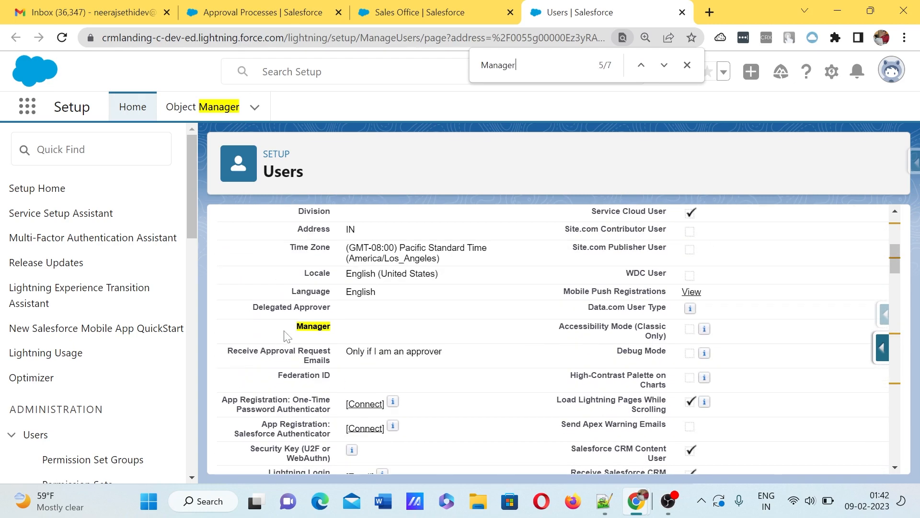
double_click(409, 336)
scroll(412, 340, "down", 8)
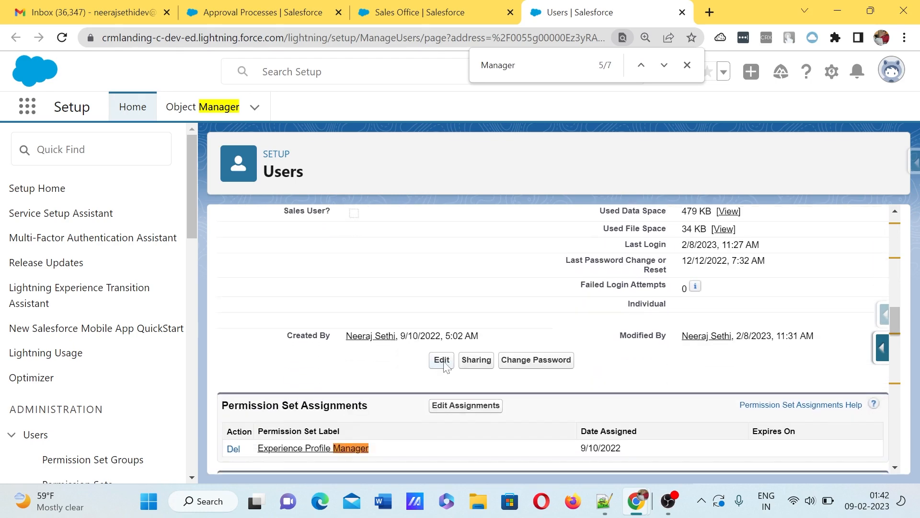
left_click(442, 360)
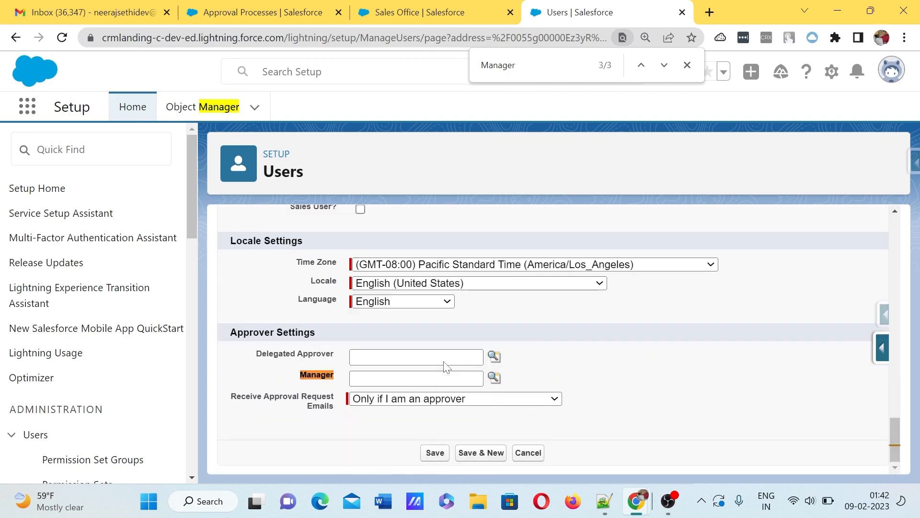
Try to save the user record with the same user chosen as their own manager
left_click(494, 377)
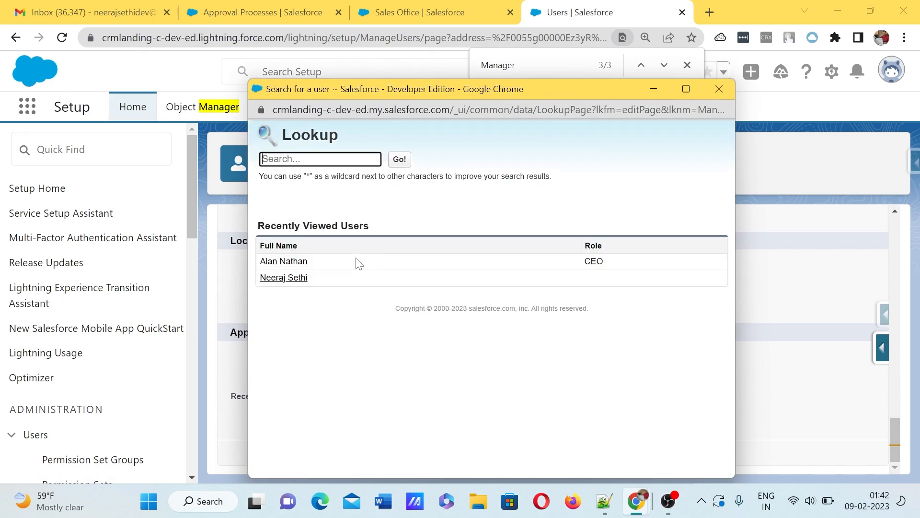
left_click(283, 277)
scroll(426, 282, "up", 1)
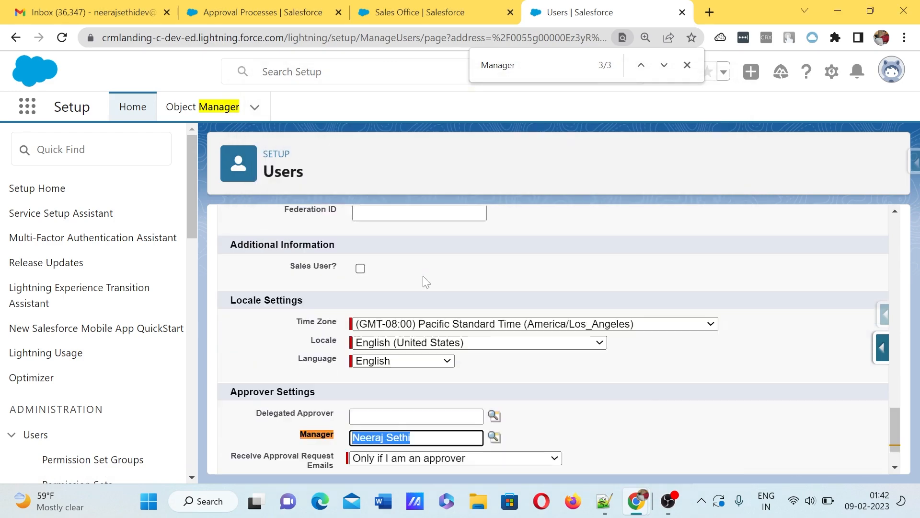
scroll(426, 282, "up", 15)
left_click(436, 271)
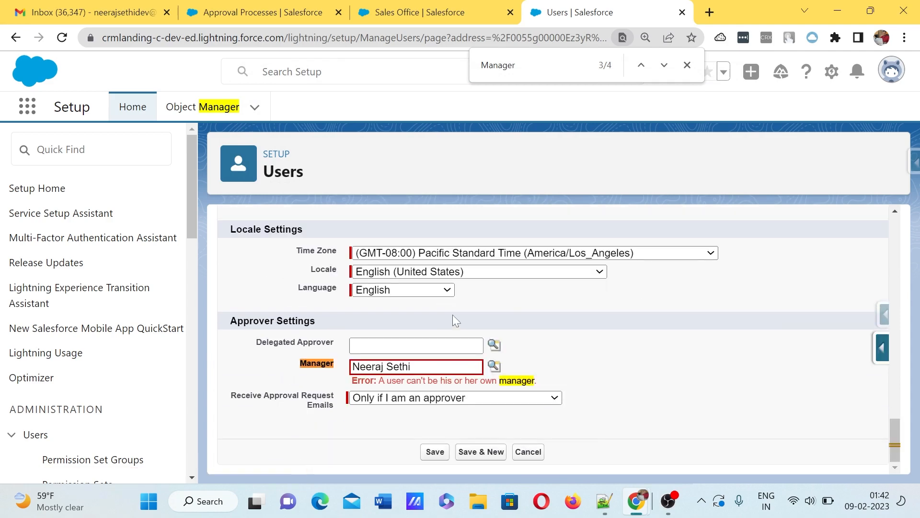
Set the user's Manager to the recently viewed user with the CEO role and save the user record
left_click(494, 366)
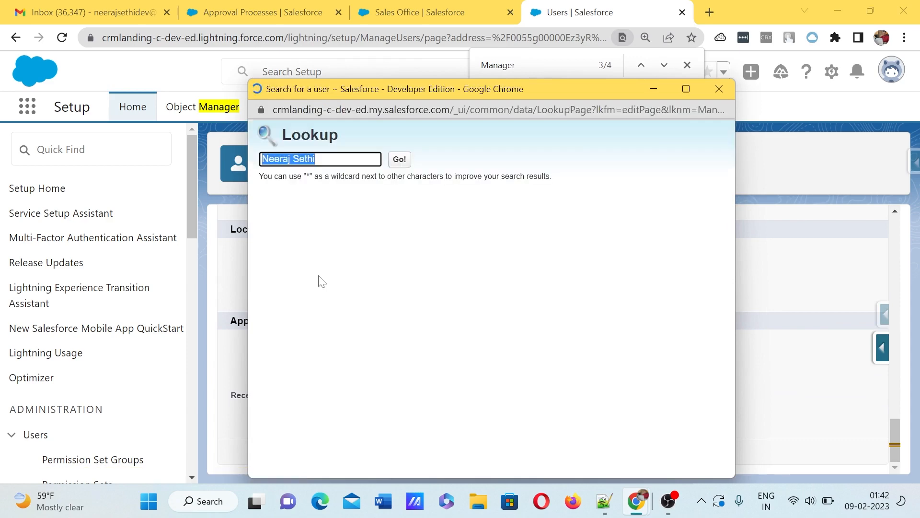
left_click(285, 262)
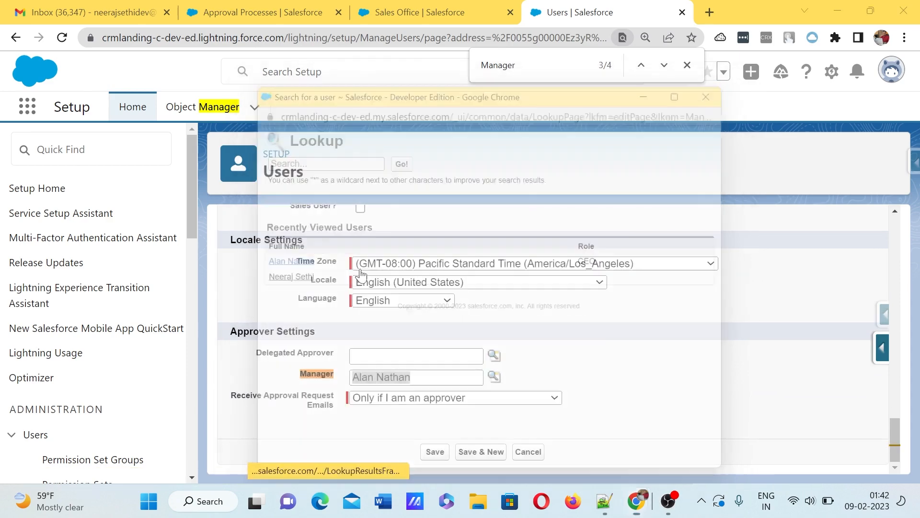
scroll(388, 278, "up", 5)
scroll(435, 266, "up", 10)
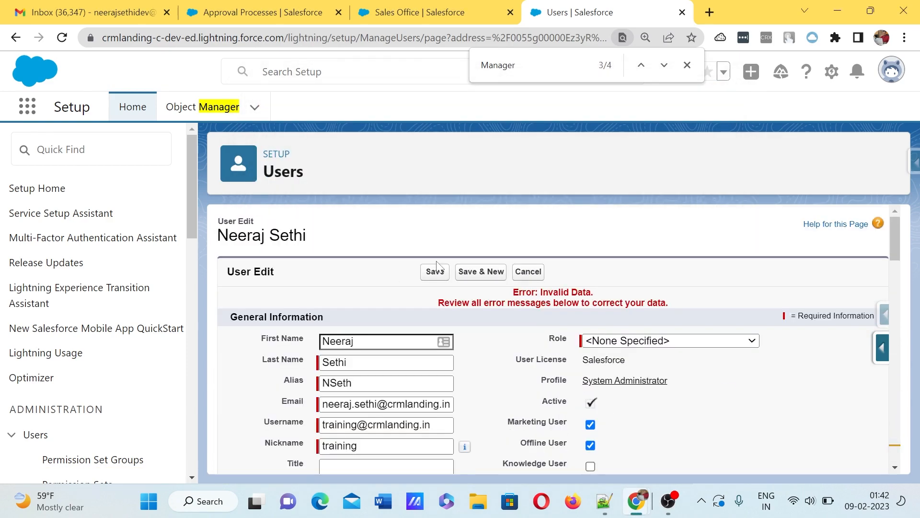
left_click(435, 271)
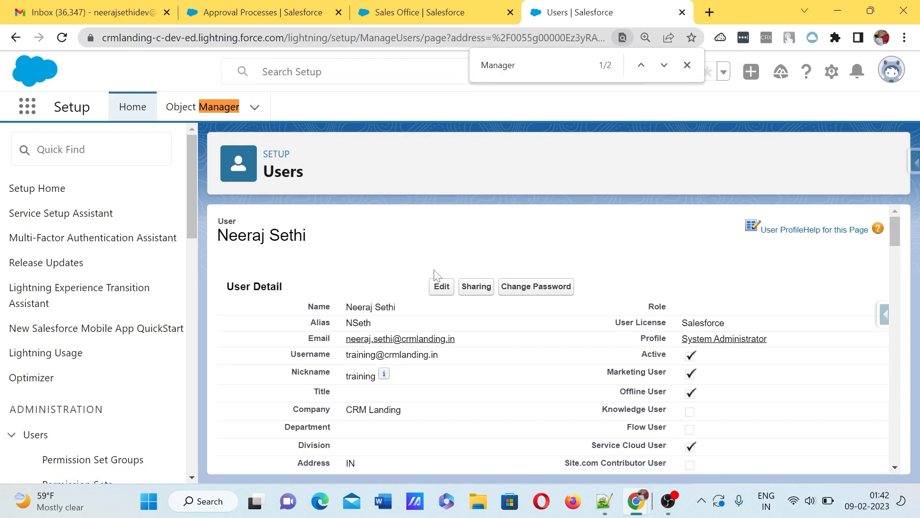
Return to the Sales Office opportunity and submit it for approval with the comment "Test"
left_click(422, 12)
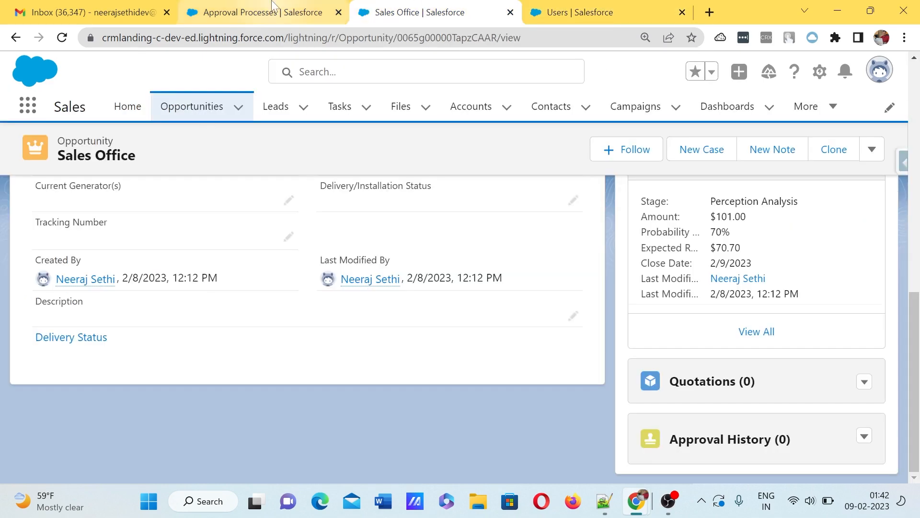
left_click(301, 15)
left_click(422, 12)
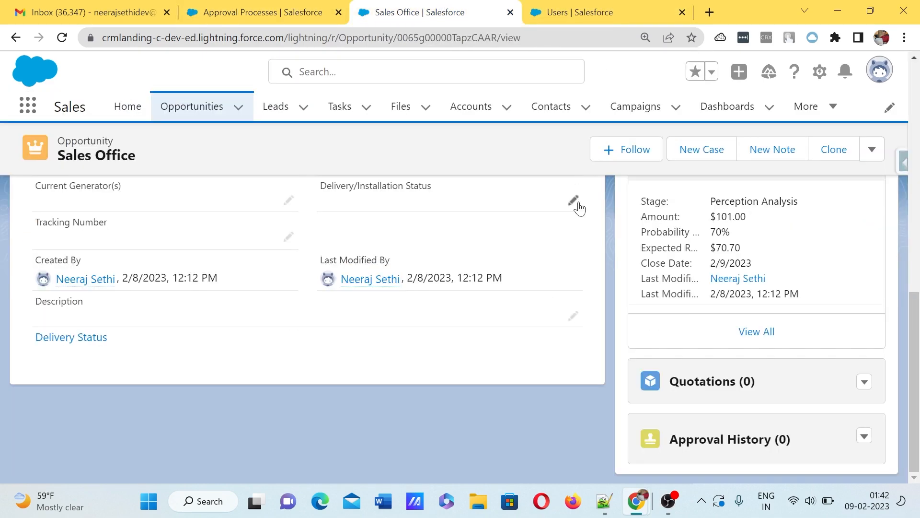
left_click(872, 159)
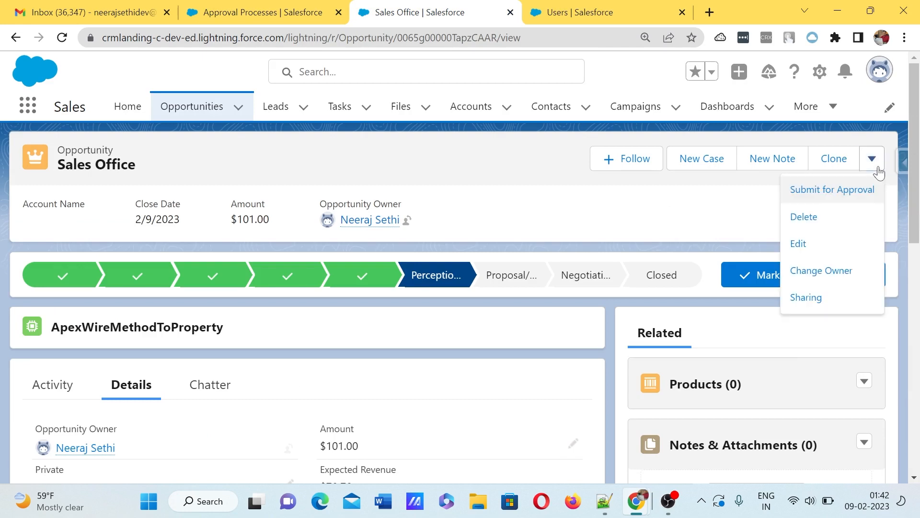
left_click(829, 192)
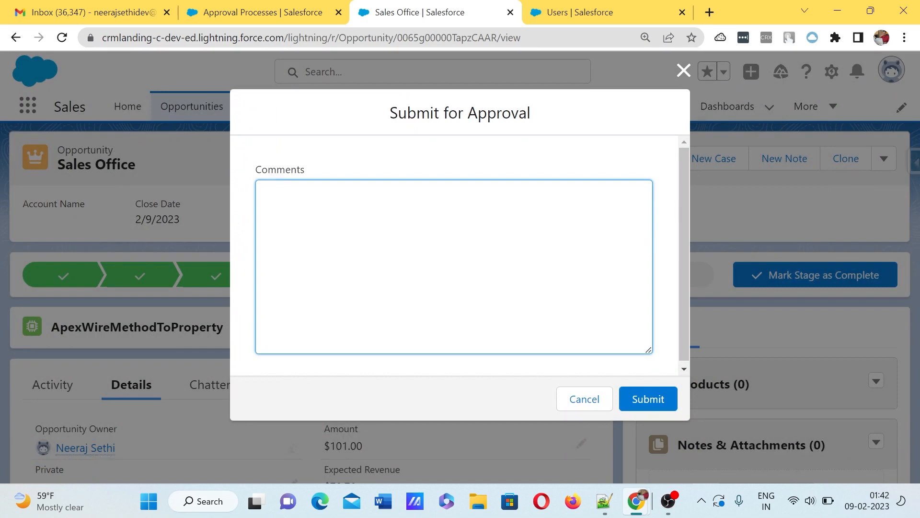
left_click(643, 396)
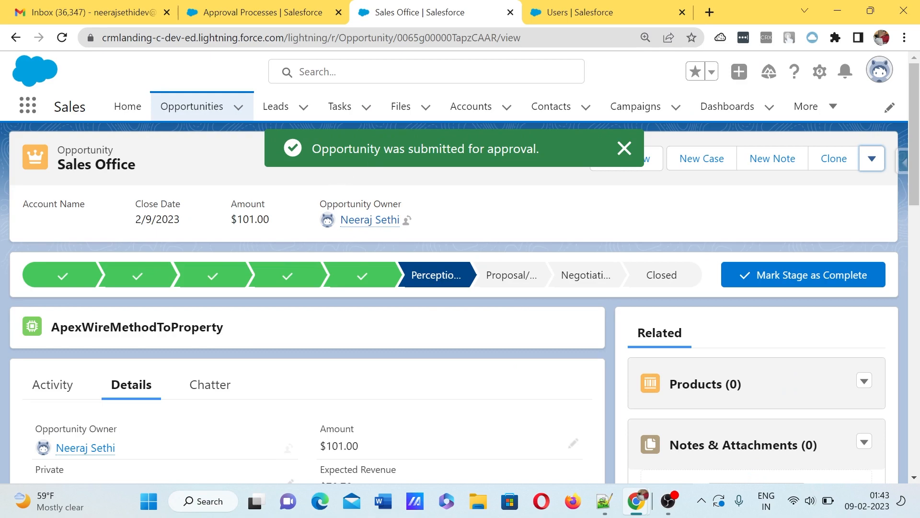
Compare the opportunity's Approval Status field with the Update Opty Approval Status field update in the approval process's Initial Submission Actions
scroll(240, 300, "down", 5)
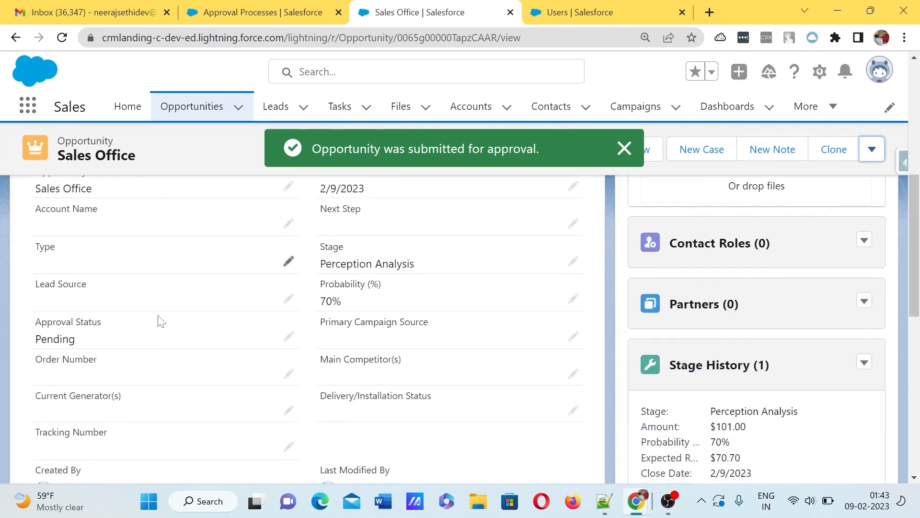
left_click_drag(33, 319, 89, 337)
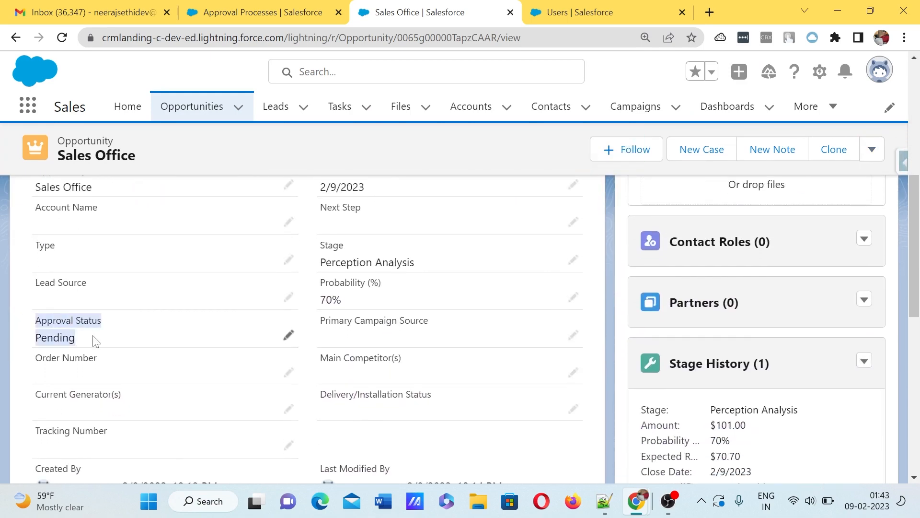
left_click(254, 10)
scroll(306, 326, "down", 5)
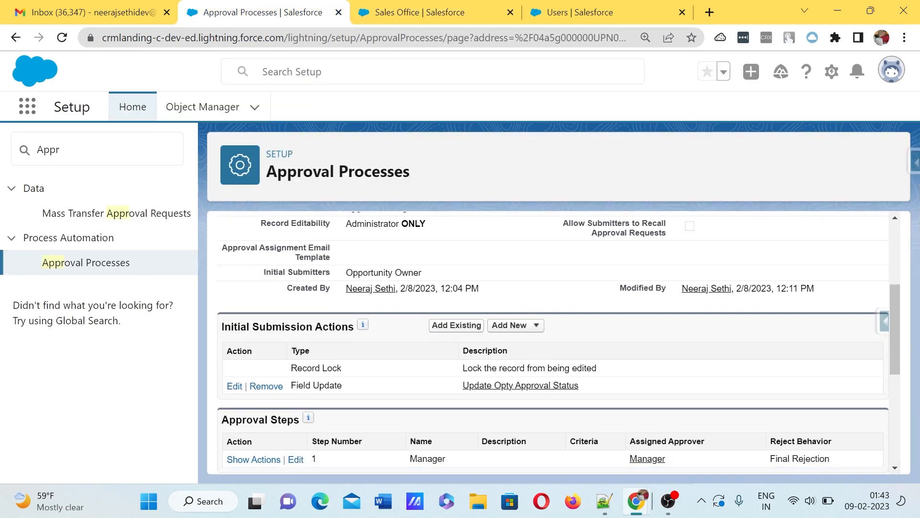
left_click_drag(290, 308, 611, 303)
left_click(435, 16)
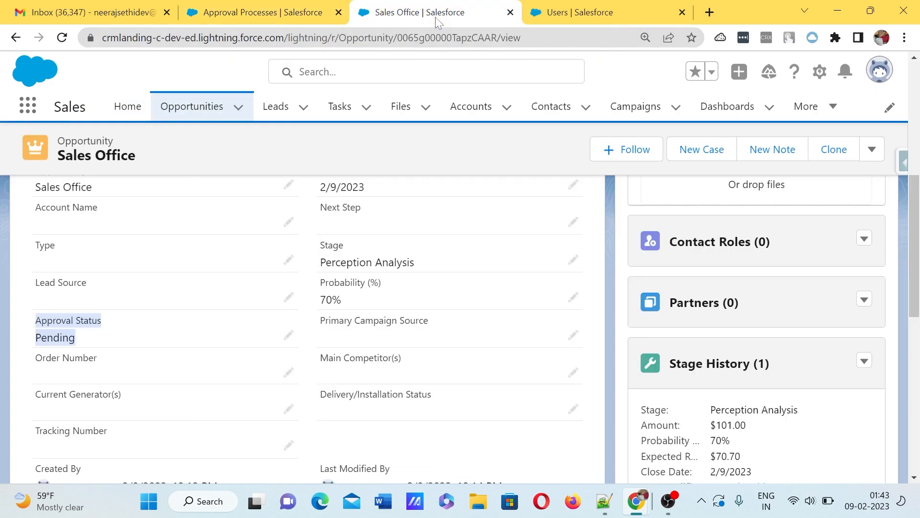
Open the Sales Office opportunity's full Approval History and examine the step statuses and the actions offered for the Manager step
scroll(550, 342, "down", 2)
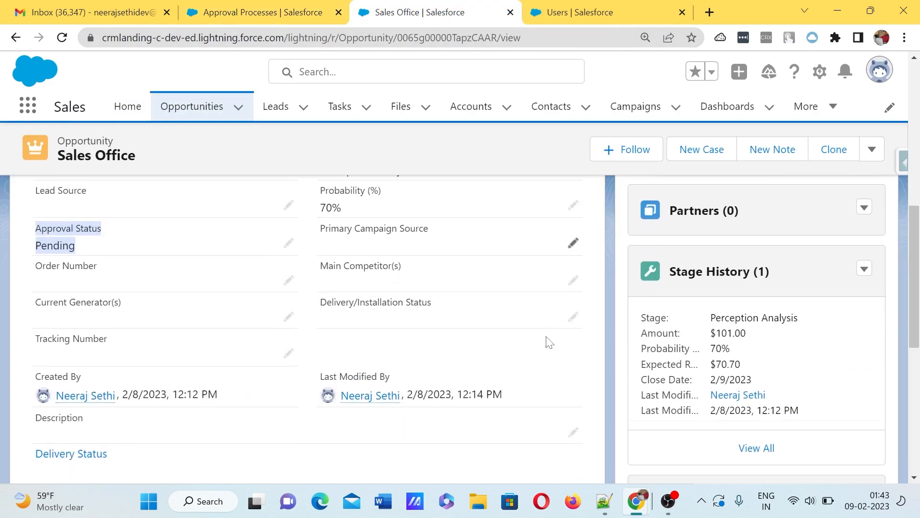
scroll(735, 298, "down", 6)
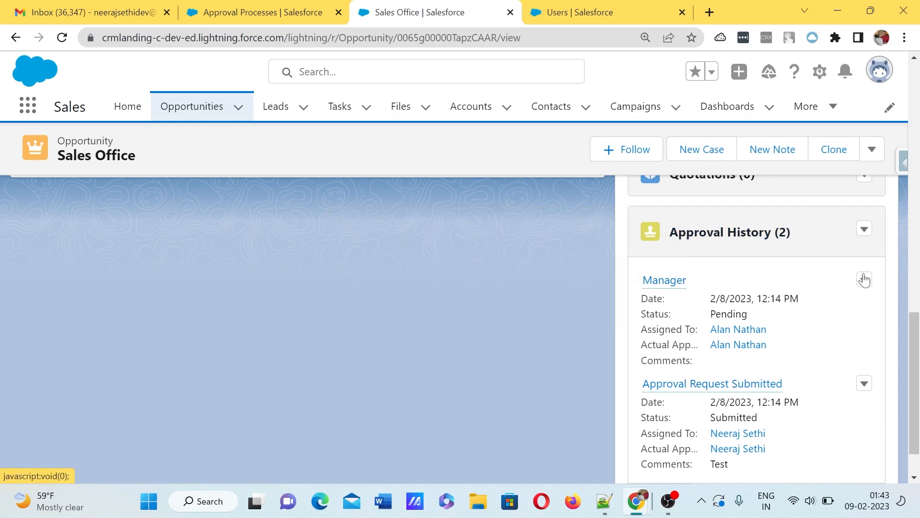
scroll(866, 238, "down", 1)
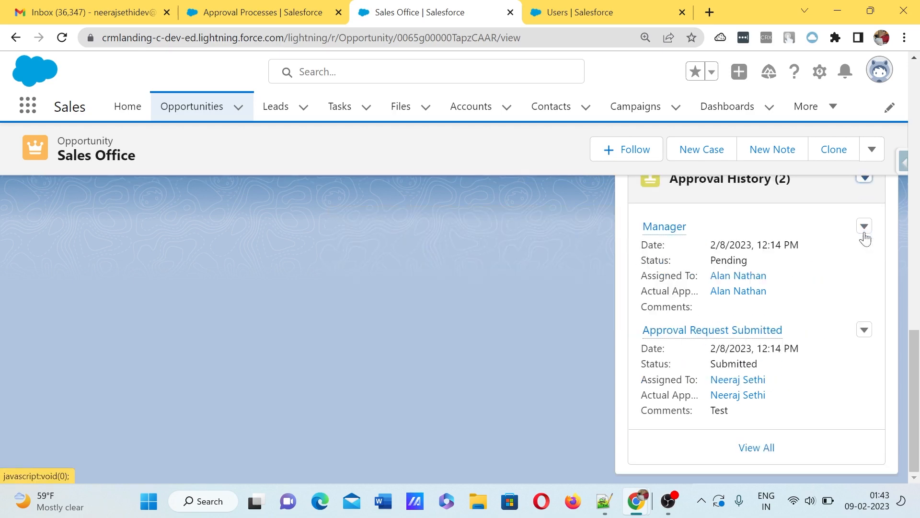
left_click(757, 447)
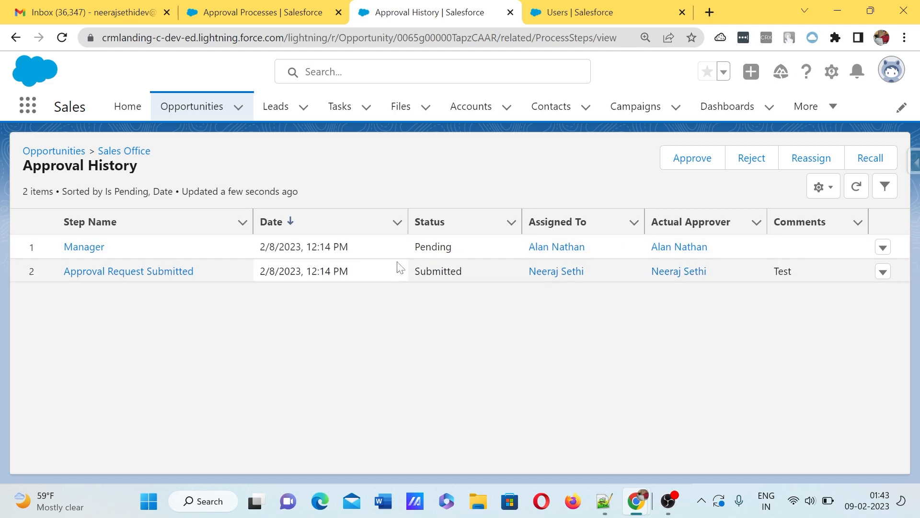
left_click_drag(398, 267, 456, 271)
left_click_drag(407, 230, 455, 242)
scroll(865, 250, "right", 2)
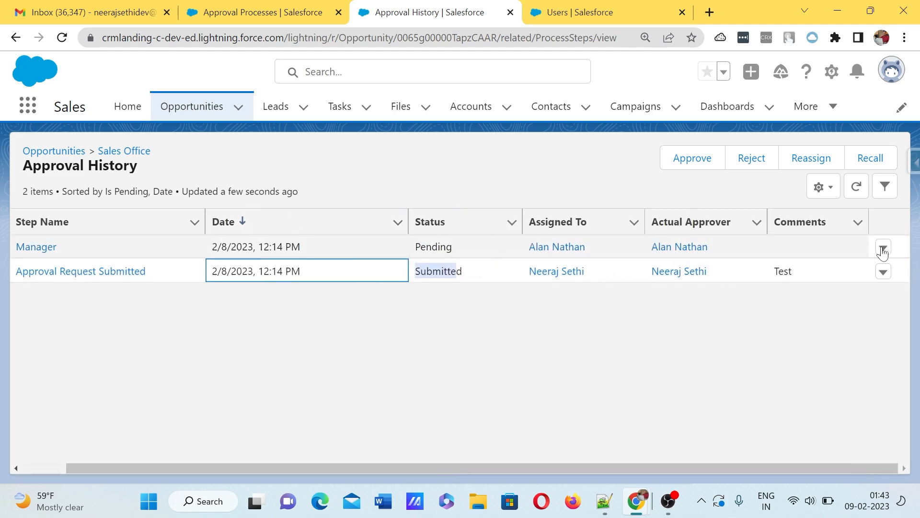
left_click(884, 248)
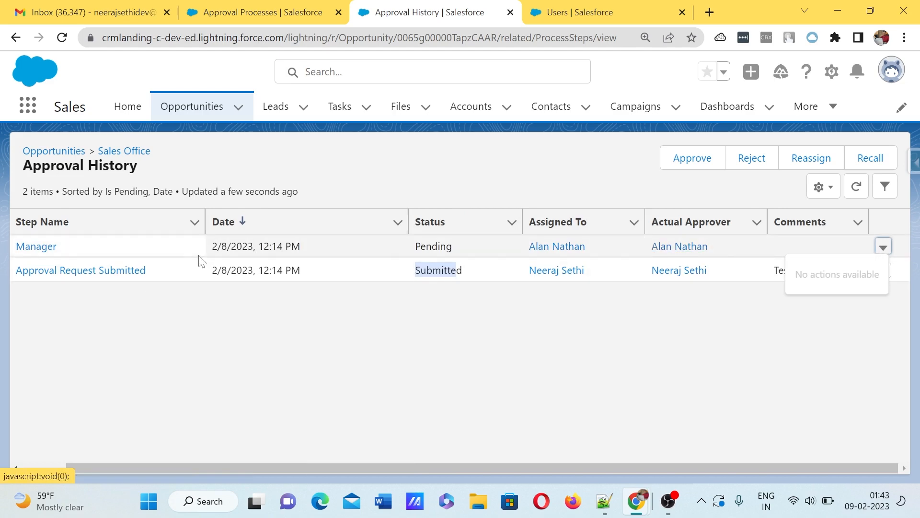
Open the Manager step's approval request and review its approval details
left_click(80, 251)
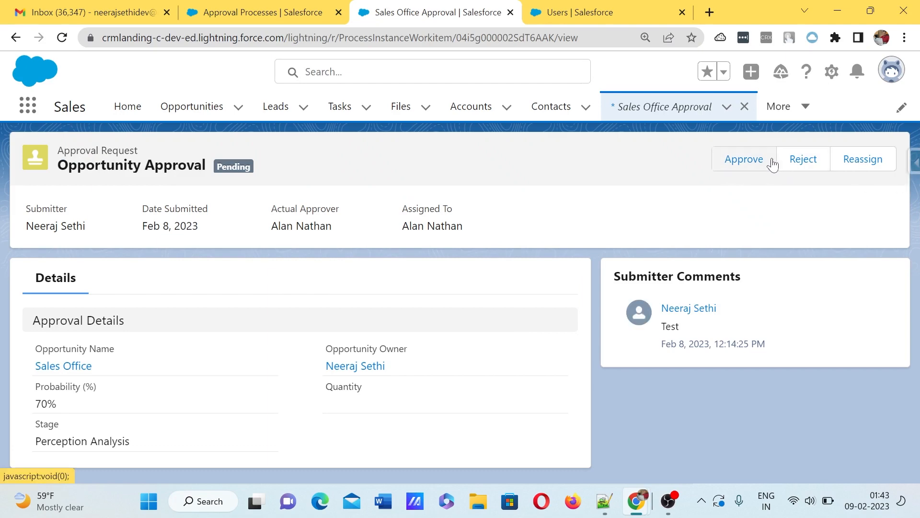
left_click(756, 159)
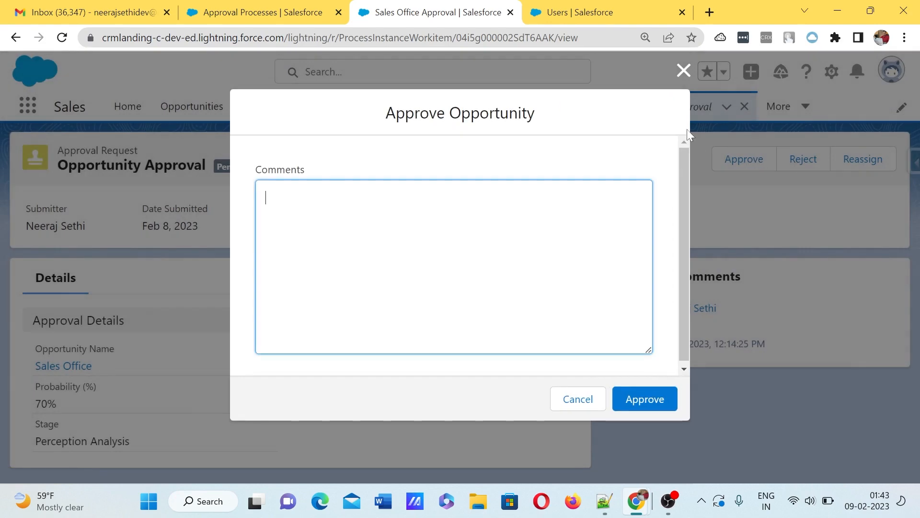
left_click(681, 80)
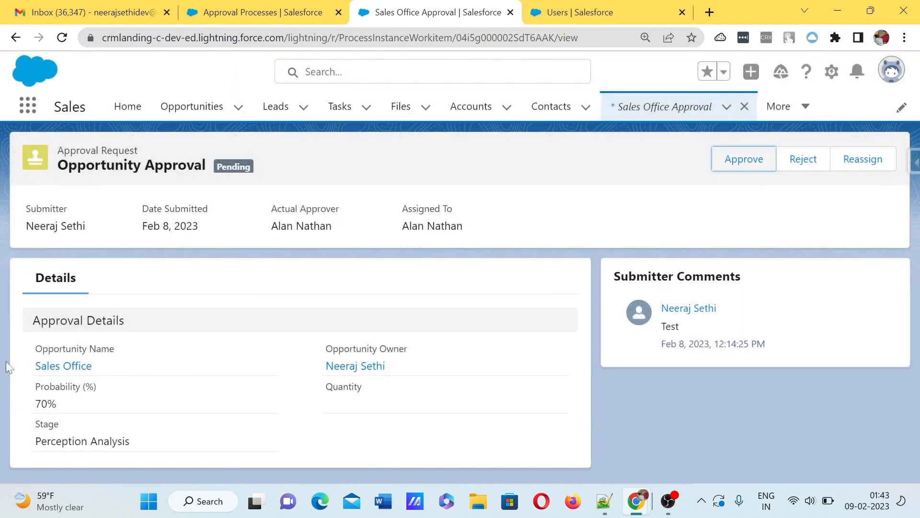
left_click_drag(28, 346, 255, 424)
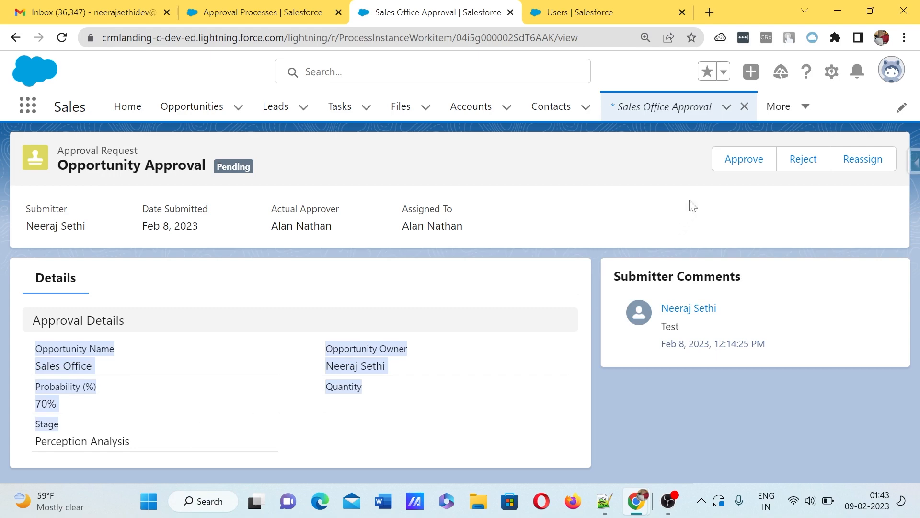
Approve the Sales Office opportunity's approval request and return to the approval process setup page
left_click(730, 163)
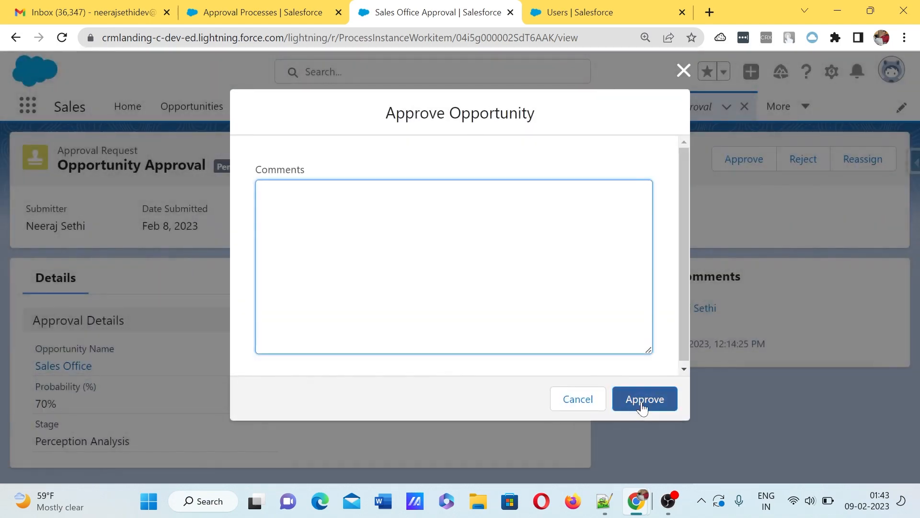
left_click(642, 397)
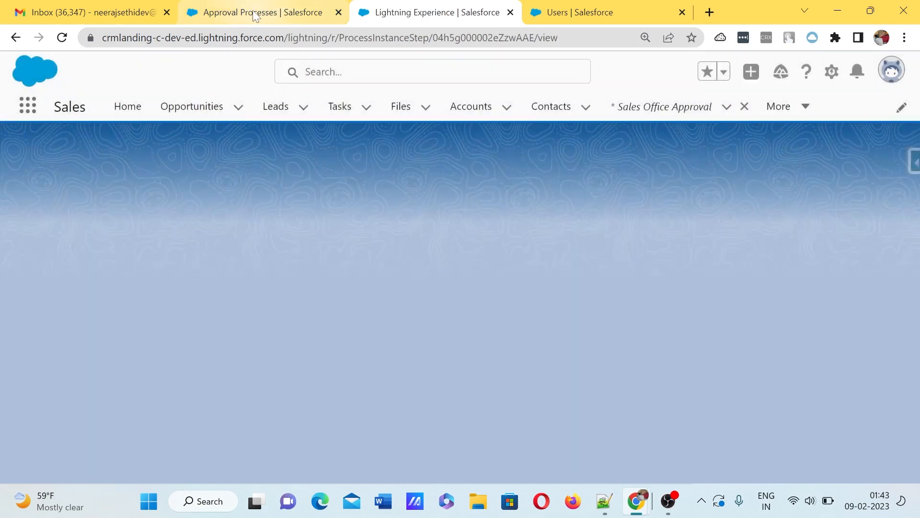
left_click(254, 14)
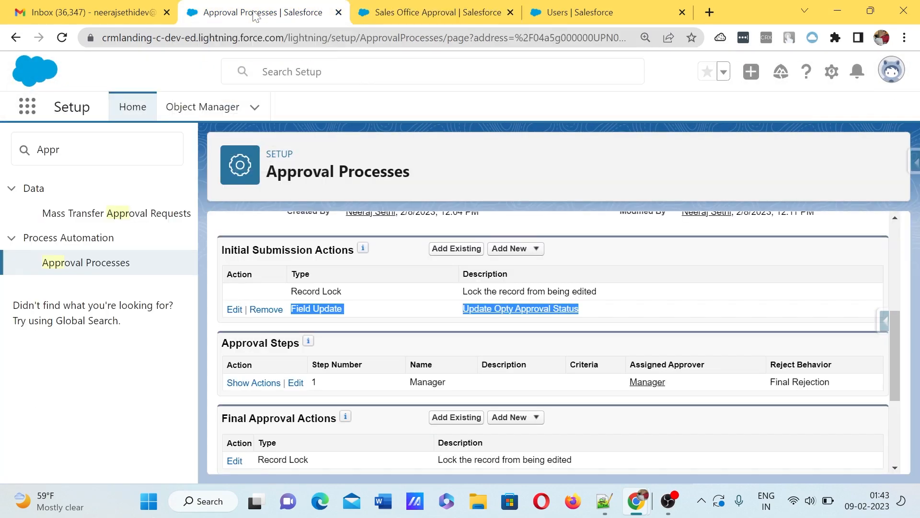
Open the Sales Office opportunity from its approval request and check the Approval Status field in the record details
left_click(567, 12)
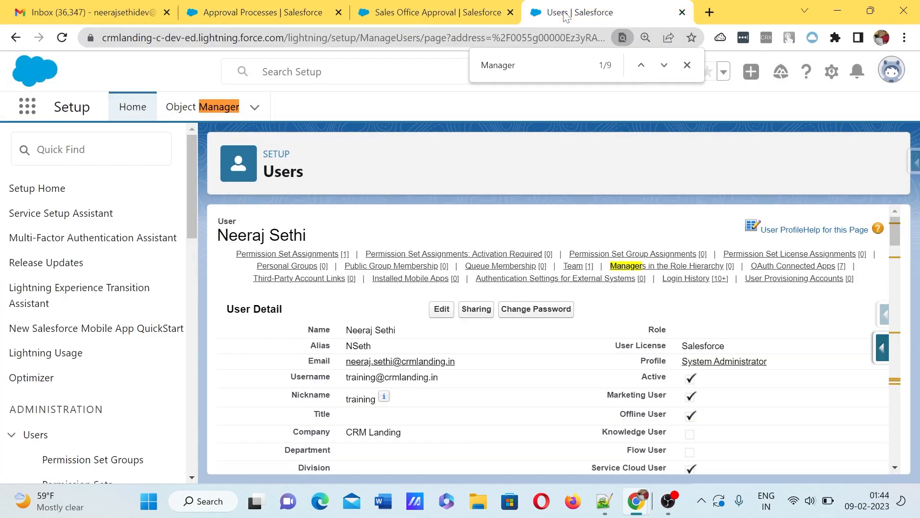
left_click(359, 8)
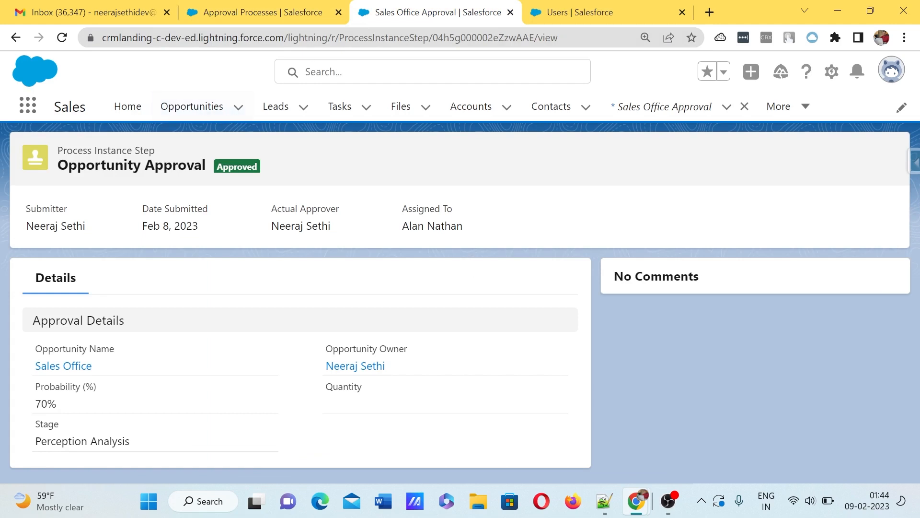
left_click(68, 370)
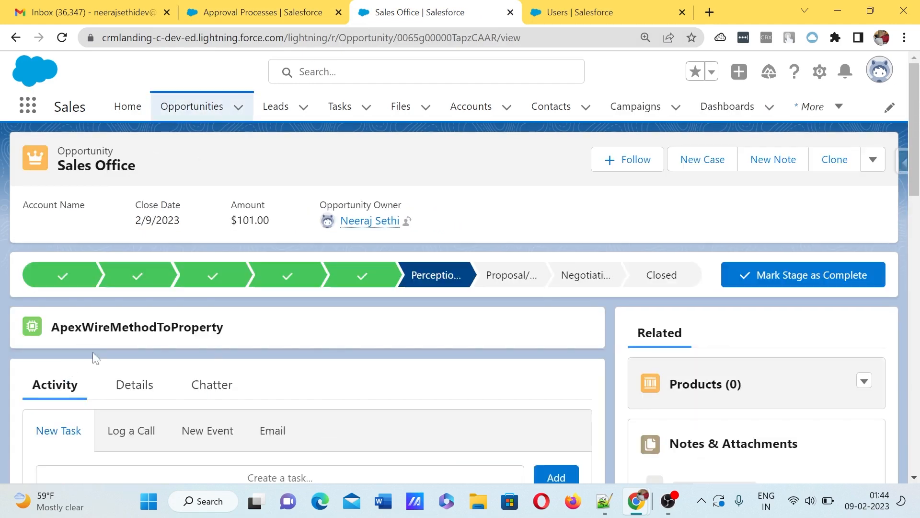
scroll(206, 343, "down", 2)
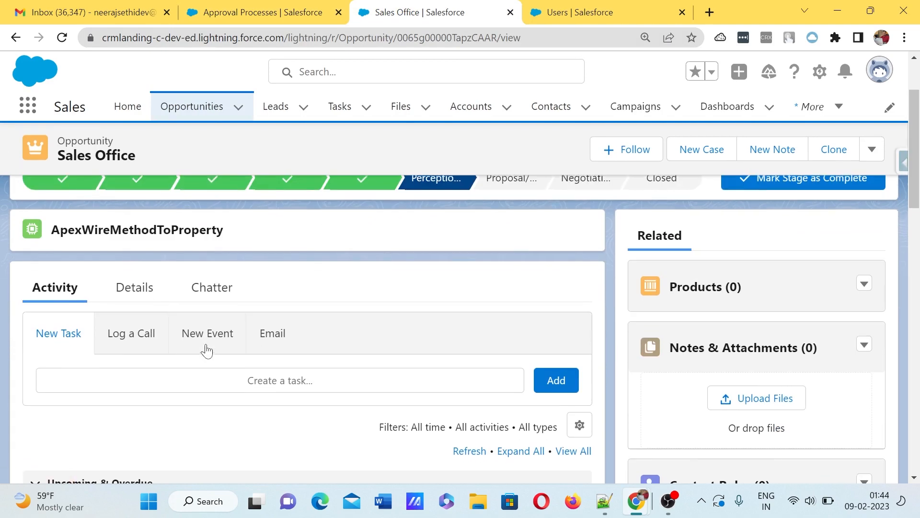
left_click(122, 295)
scroll(121, 294, "down", 5)
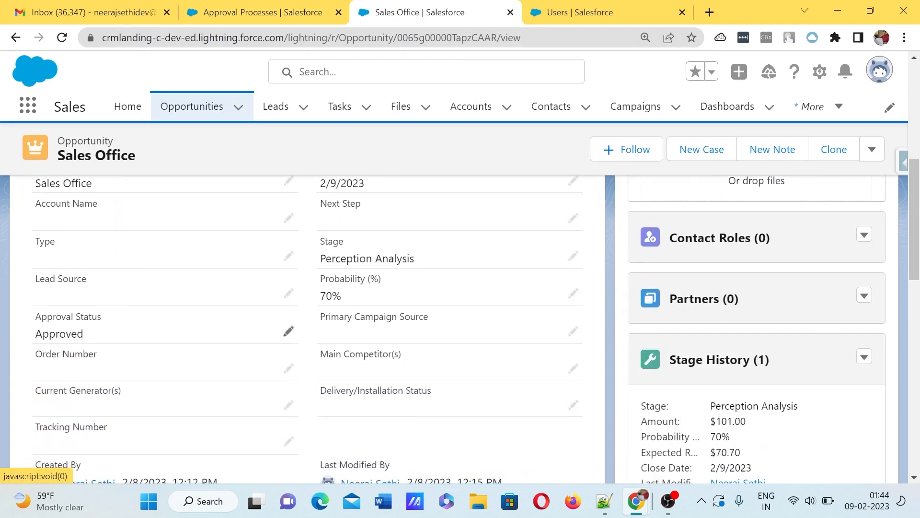
left_click_drag(41, 317, 110, 340)
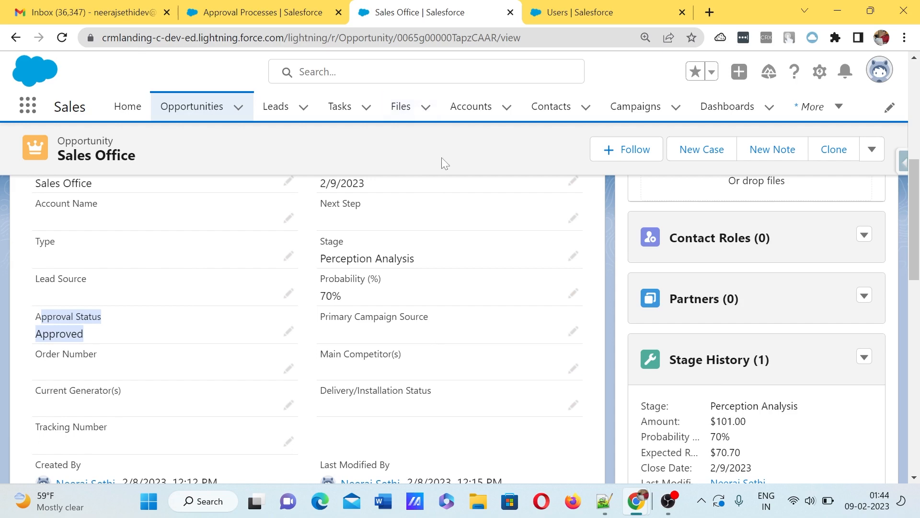
Return to the Opportunity Approval process setup and review its definition, Initial Submission Actions, Approval Steps and Final Approval Actions
left_click(304, 23)
scroll(376, 240, "up", 5)
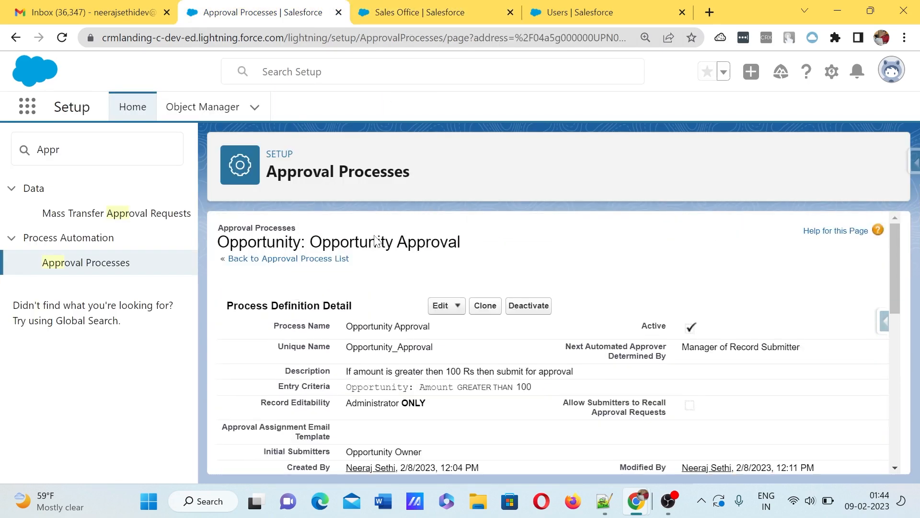
scroll(376, 240, "down", 1)
scroll(479, 380, "down", 5)
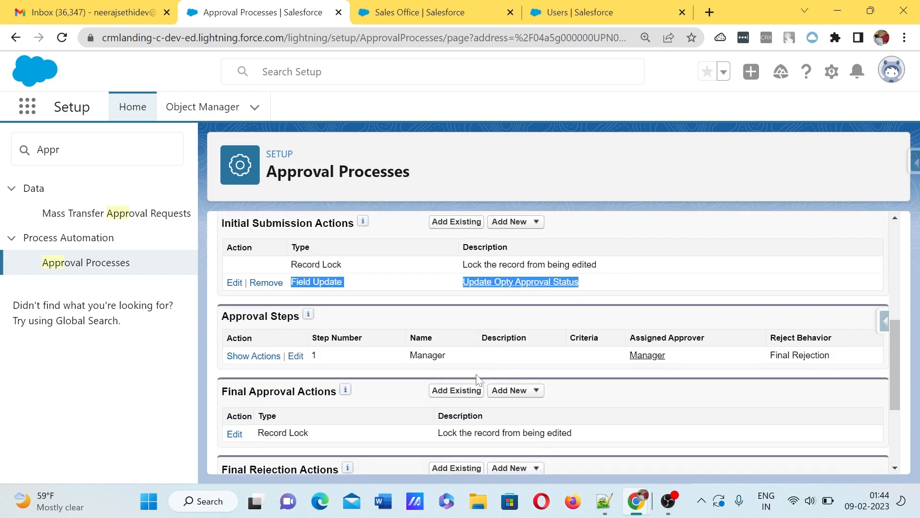